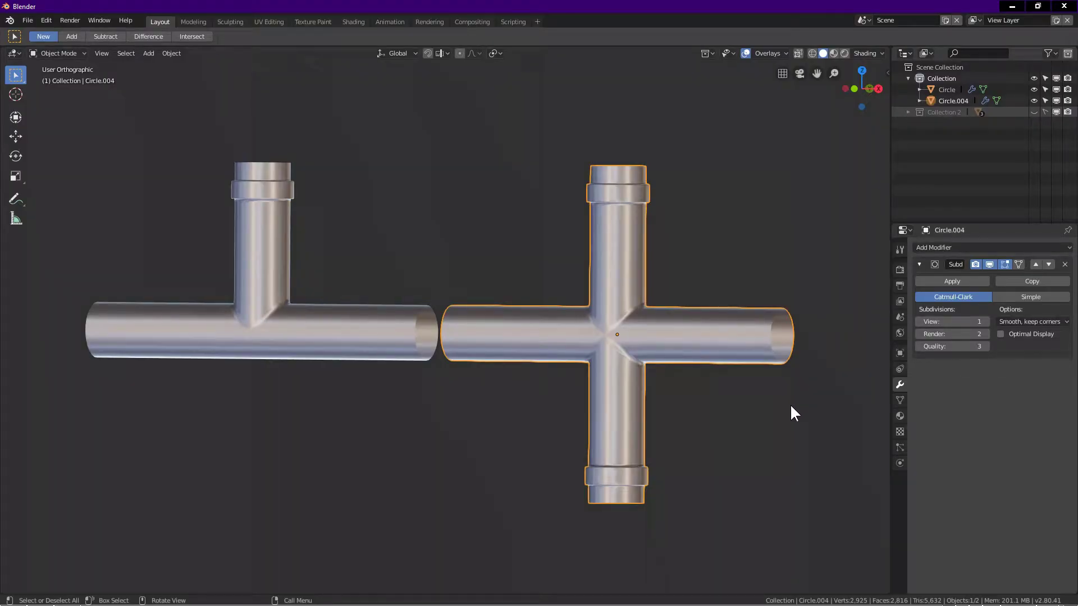
Step: Examine the finished T-shaped and cross-shaped pipe models from several angles, including their junctions and collared ends
{"action": "middle_click_drag", "start_coordinate": [691, 365], "coordinate": [474, 243]}
{"action": "middle_click_drag", "start_coordinate": [595, 352], "coordinate": [623, 263]}
{"action": "middle_click_drag", "start_coordinate": [654, 337], "coordinate": [530, 329]}
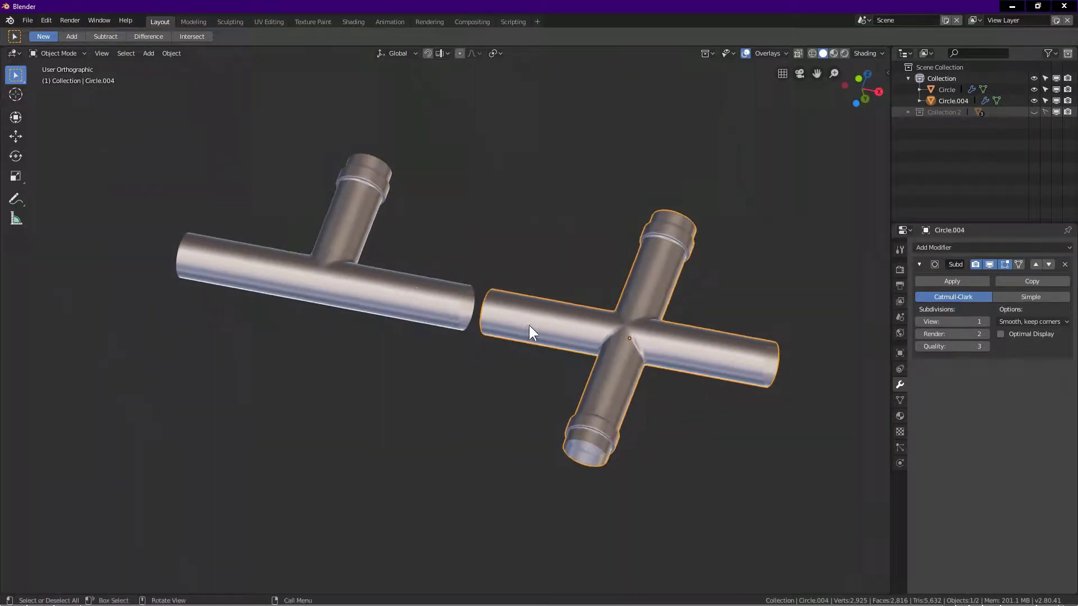
{"action": "middle_click_drag", "start_coordinate": [358, 264], "coordinate": [380, 373]}
{"action": "scroll", "coordinate": [702, 361], "scroll_direction": "up", "scroll_amount": 5}
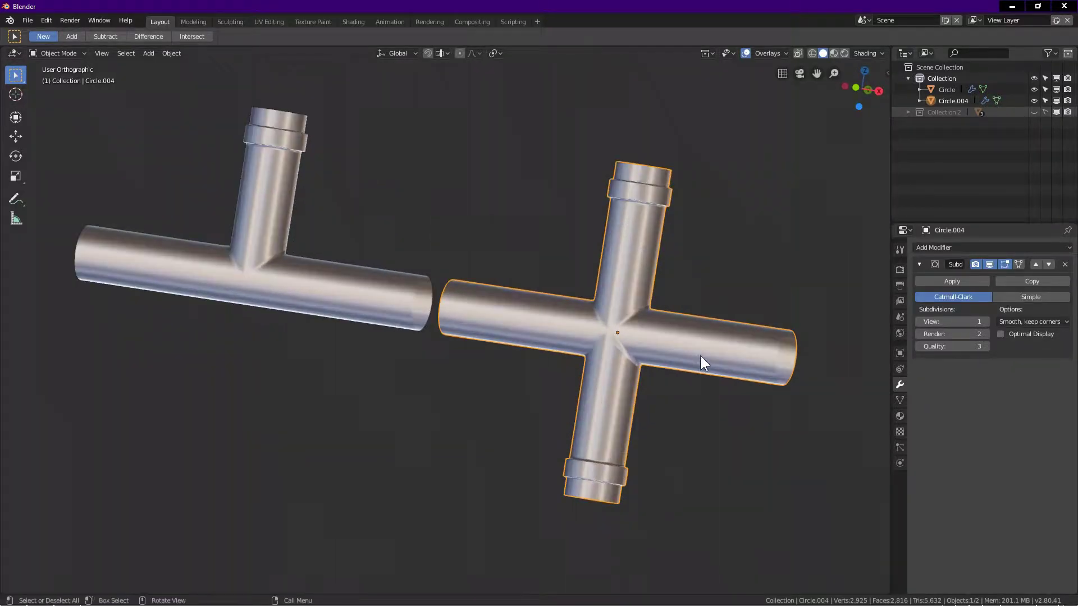
{"action": "middle_click_drag", "start_coordinate": [709, 316], "coordinate": [702, 317]}
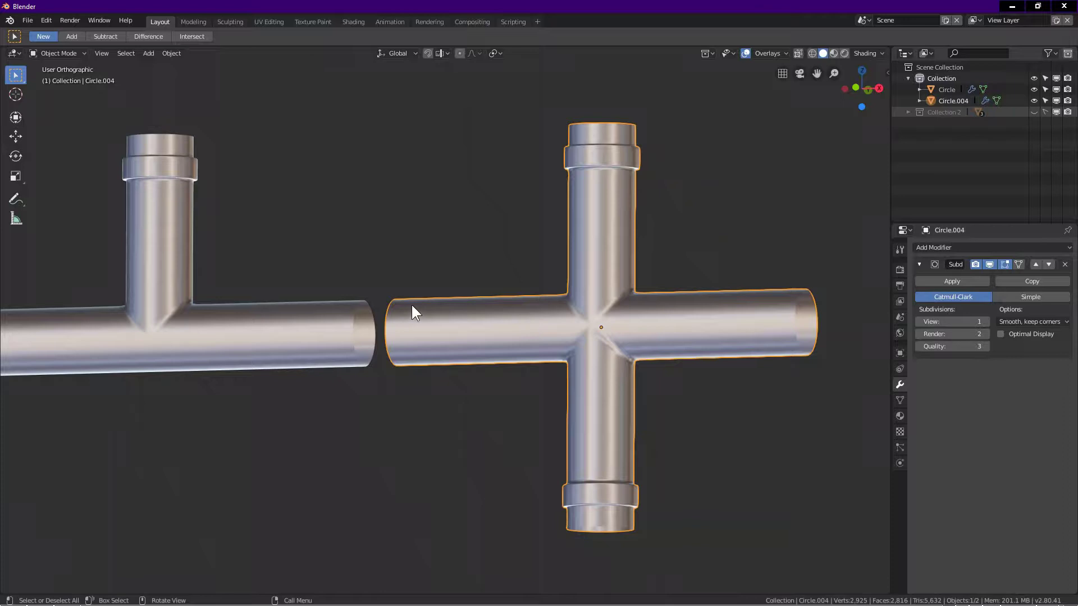
{"action": "middle_click_drag", "start_coordinate": [332, 278], "coordinate": [423, 253], "text": "shift"}
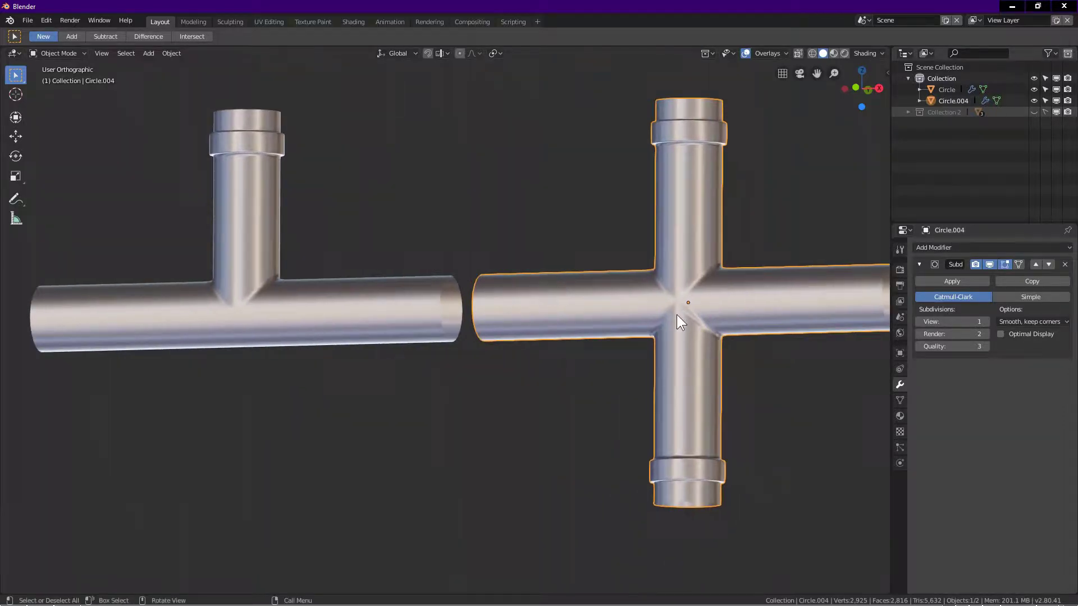
{"action": "middle_click_drag", "start_coordinate": [676, 314], "coordinate": [344, 248], "text": "shift"}
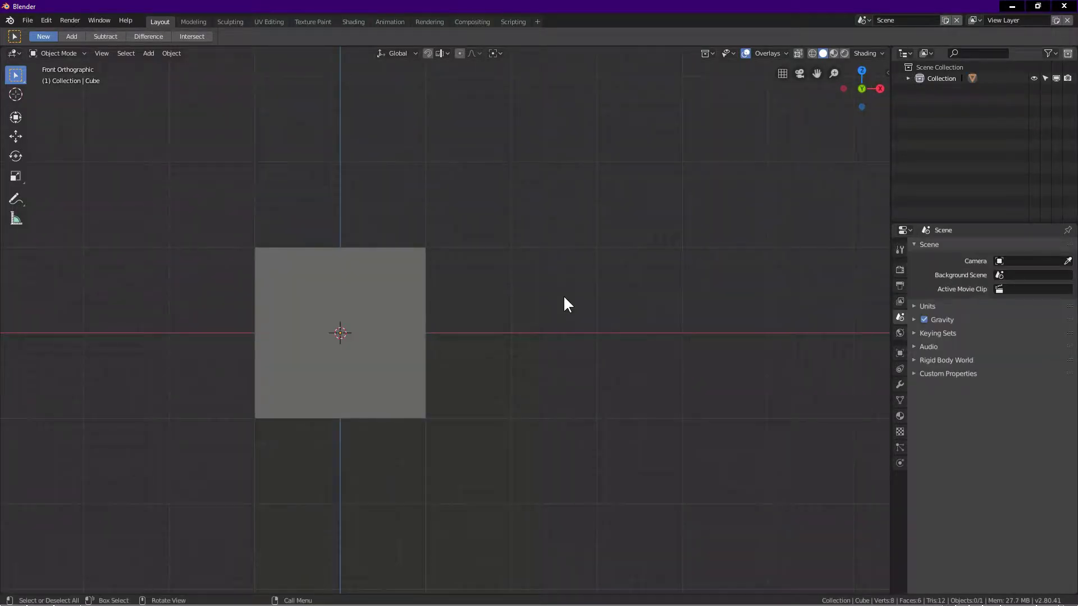
Step: Delete the default cube from the scene in front view
{"action": "key", "text": "KP_1"}
{"action": "left_click", "coordinate": [412, 281]}
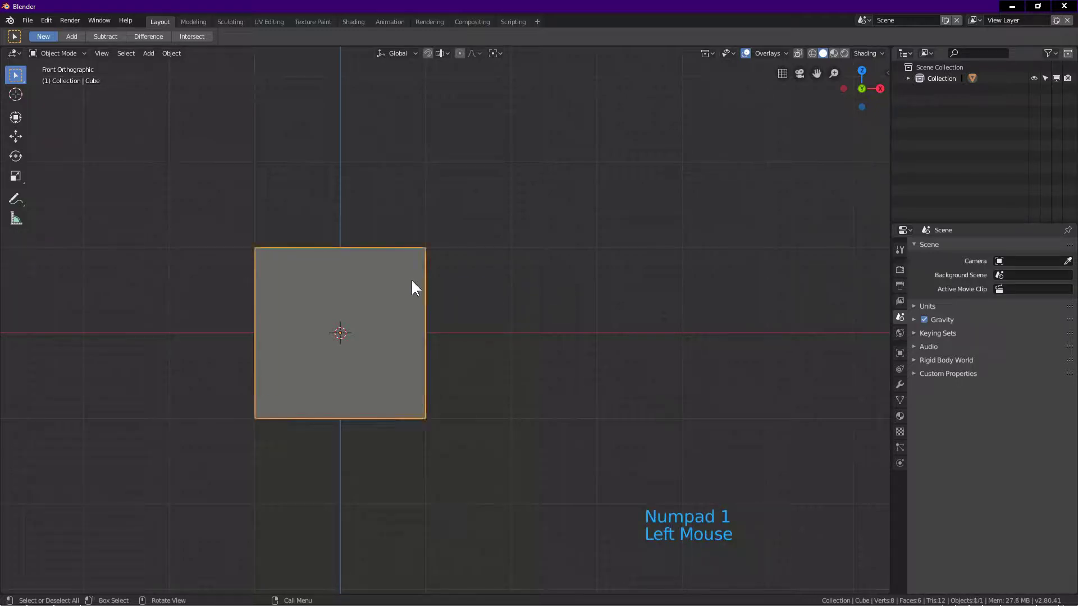
{"action": "key", "text": "x"}
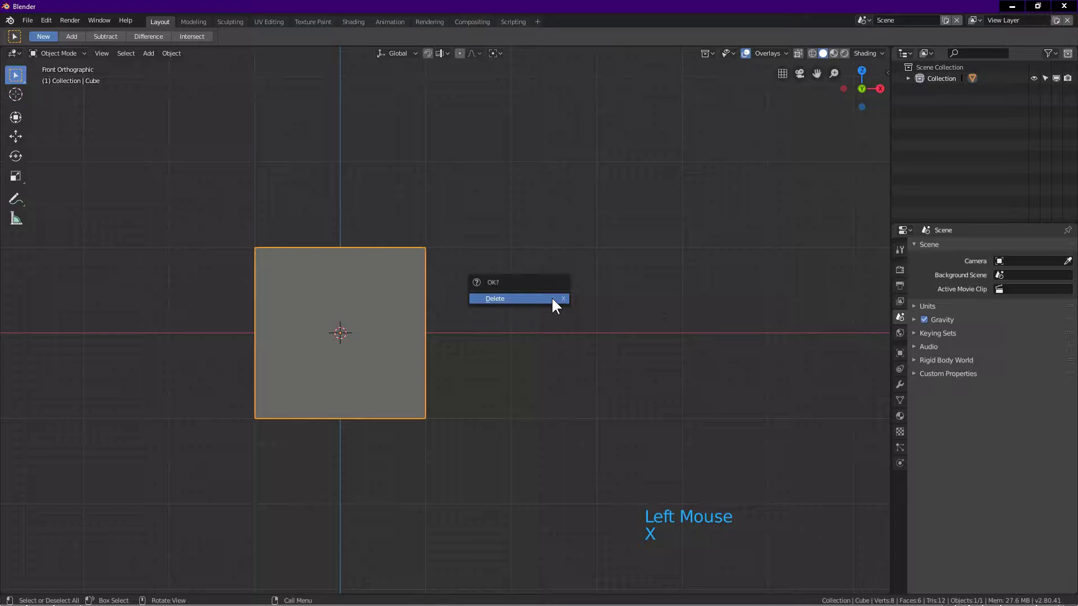
{"action": "left_click", "coordinate": [551, 298]}
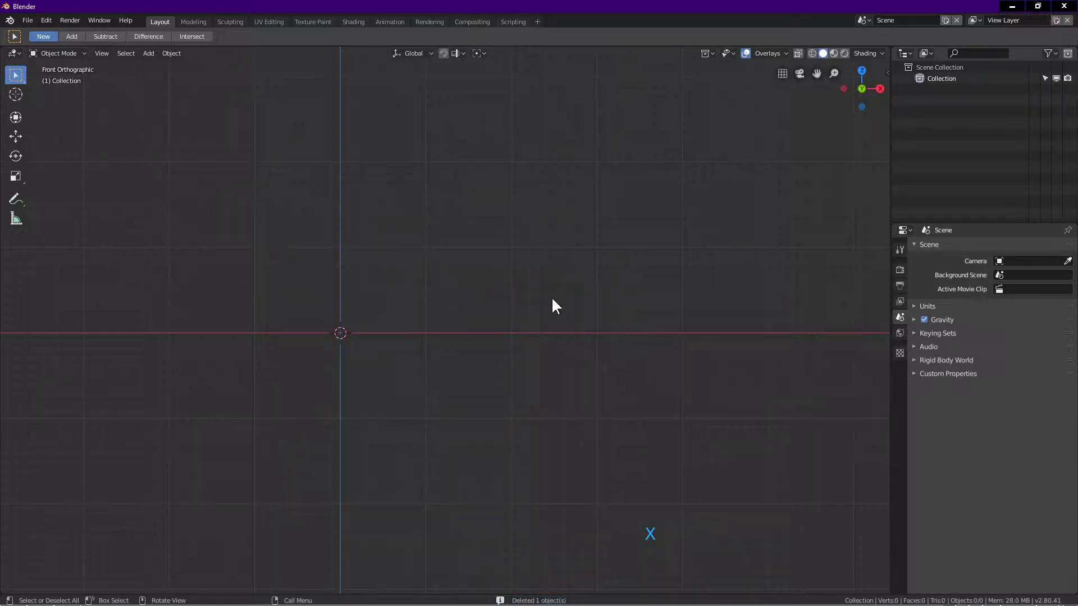
Step: Add a mesh circle at the origin with 16 vertices
{"action": "key", "text": "shift+a"}
{"action": "mouse_move", "coordinate": [552, 300]}
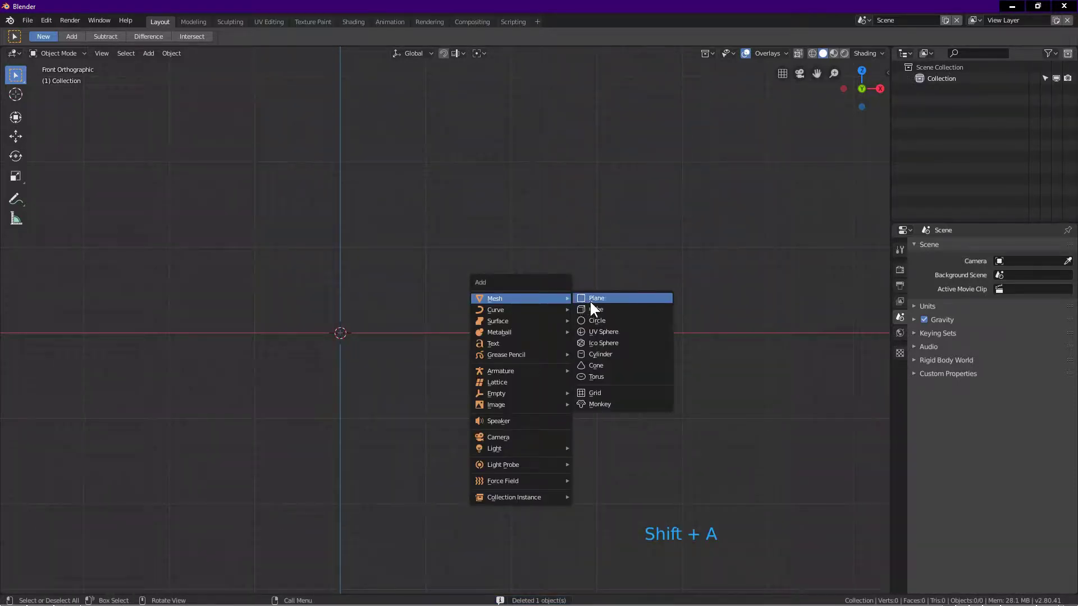
{"action": "left_click", "coordinate": [601, 319]}
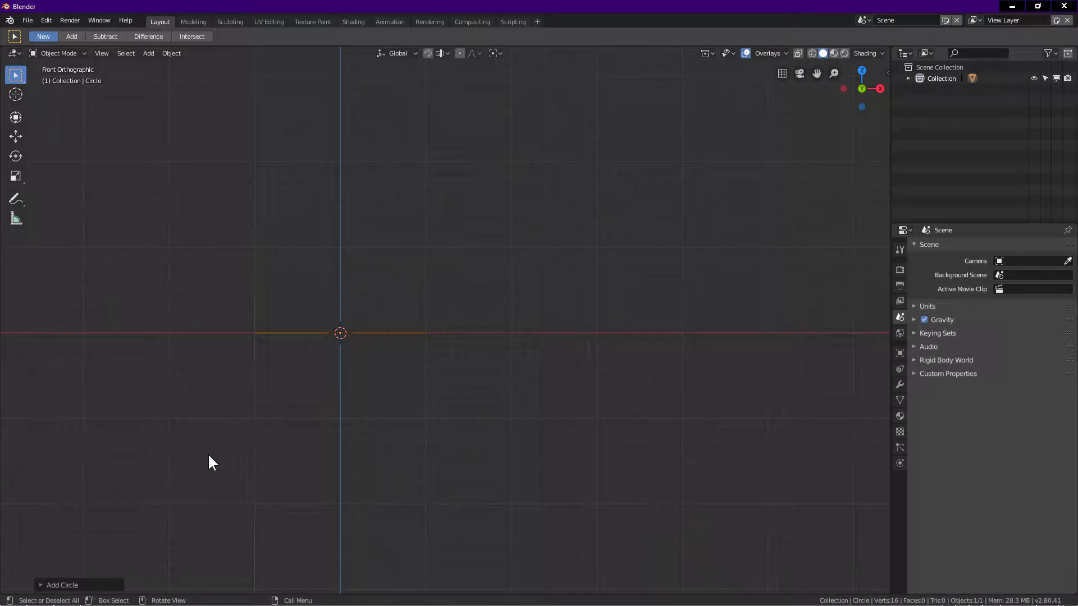
{"action": "left_click", "coordinate": [77, 585]}
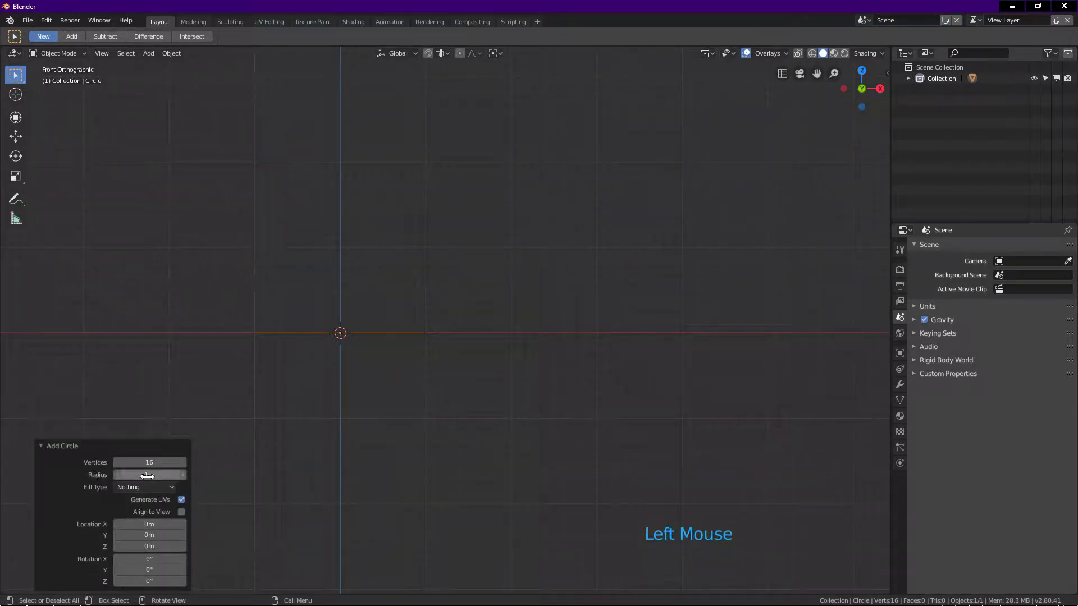
{"action": "double_click", "coordinate": [164, 460]}
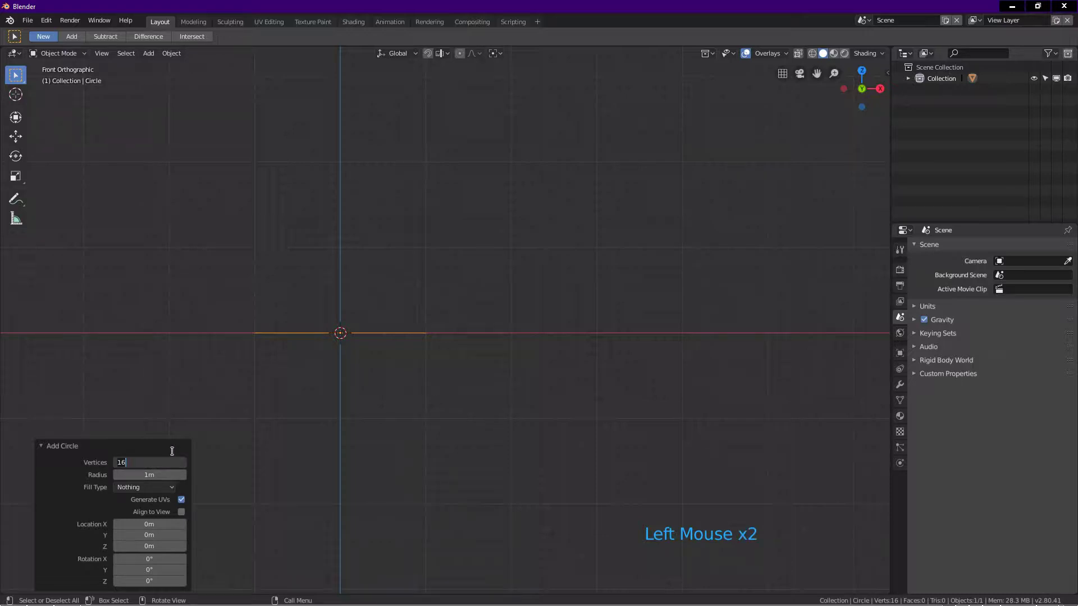
{"action": "key", "text": "BackSpace"}
{"action": "type", "text": "6"}
{"action": "key", "text": "Return"}
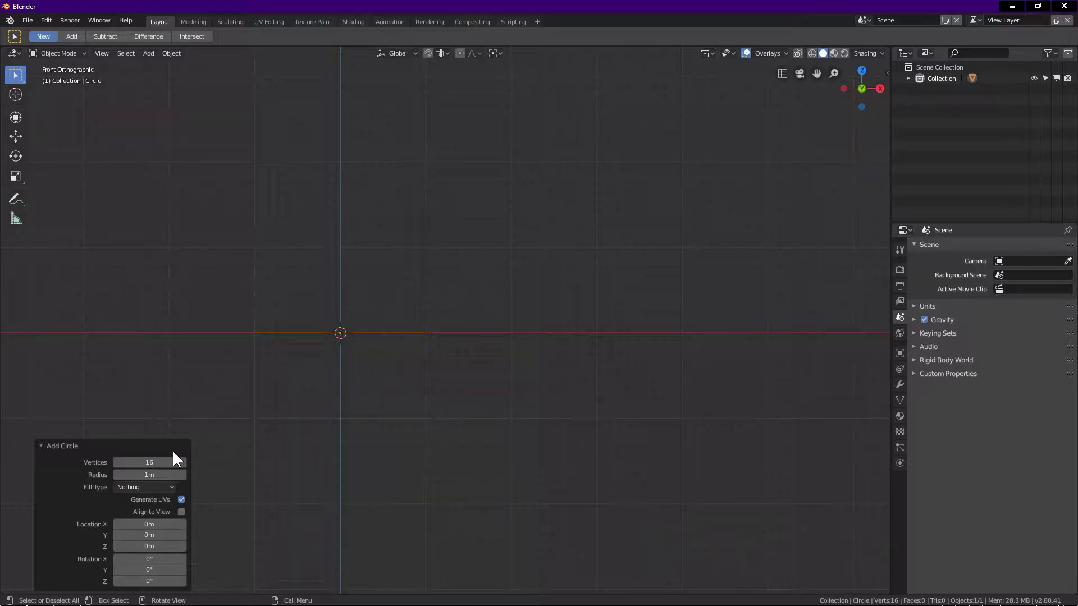
{"action": "left_click", "coordinate": [75, 445]}
Step: Rotate all of the circle's vertices by 90 degrees in Edit Mode so that it stands upright in front view
{"action": "scroll", "coordinate": [312, 320], "scroll_direction": "up", "scroll_amount": 2}
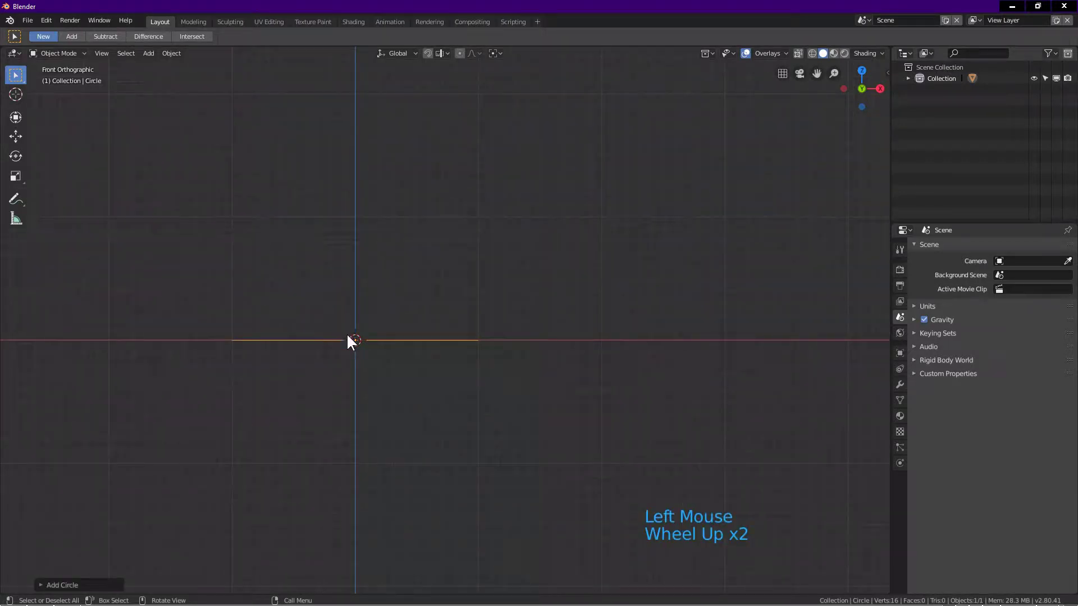
{"action": "key", "text": "Tab"}
{"action": "middle_click_drag", "start_coordinate": [349, 348], "coordinate": [366, 380], "text": "shift"}
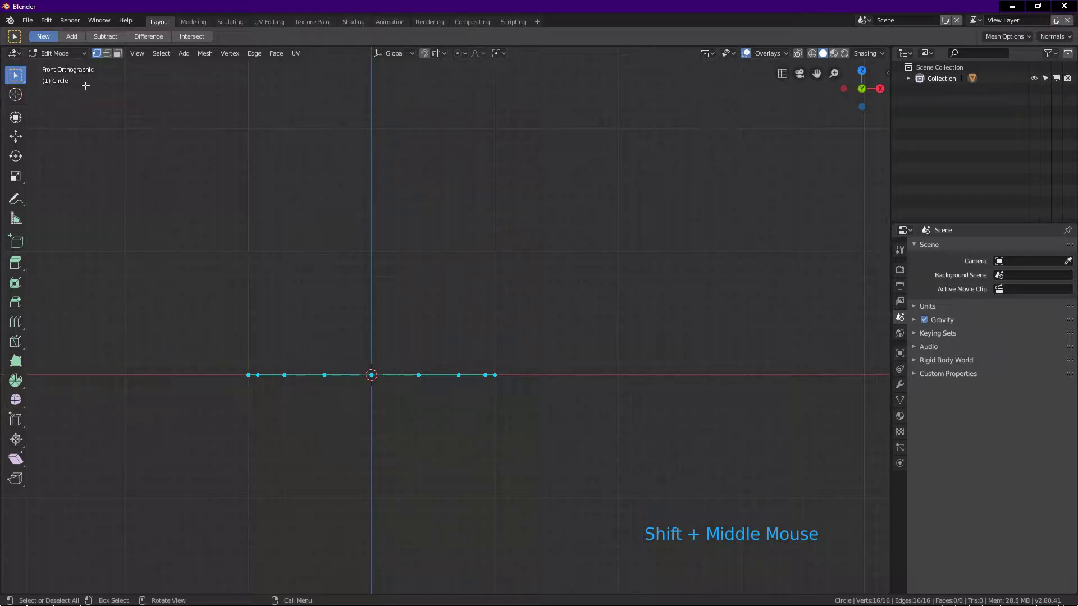
{"action": "left_click", "coordinate": [160, 53]}
{"action": "left_click", "coordinate": [168, 67]}
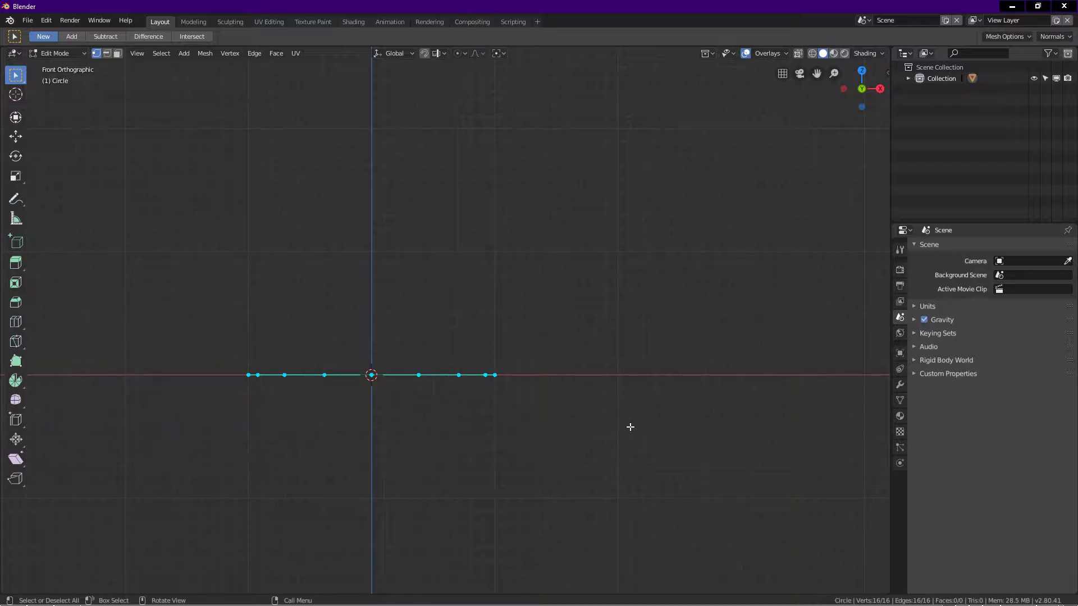
{"action": "type", "text": "r90"}
{"action": "key", "text": "Return"}
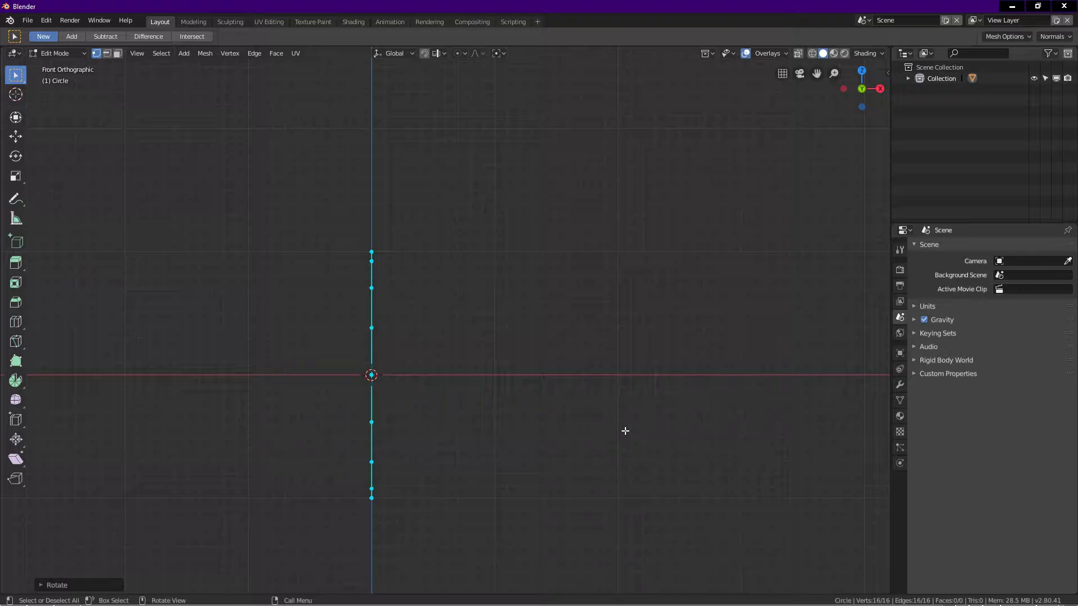
Step: Deselect the circle's vertices below its horizontal centre line in right view, keeping the upper nine selected
{"action": "key", "text": "KP_3"}
{"action": "middle_click_drag", "start_coordinate": [508, 435], "coordinate": [525, 339], "text": "shift"}
{"action": "key", "text": "b"}
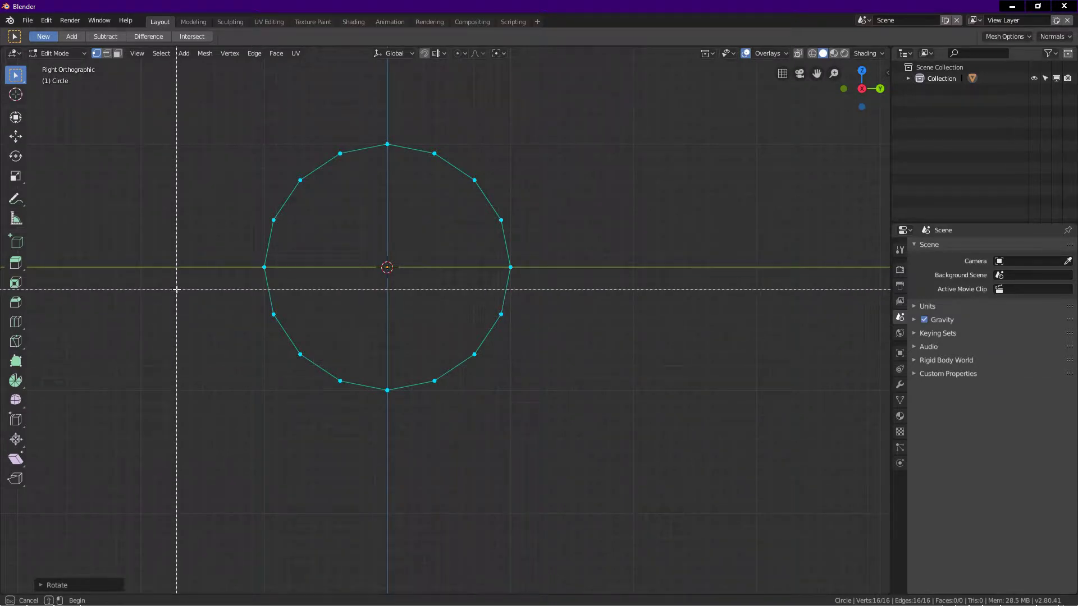
{"action": "left_click_drag", "start_coordinate": [176, 290], "coordinate": [596, 486]}
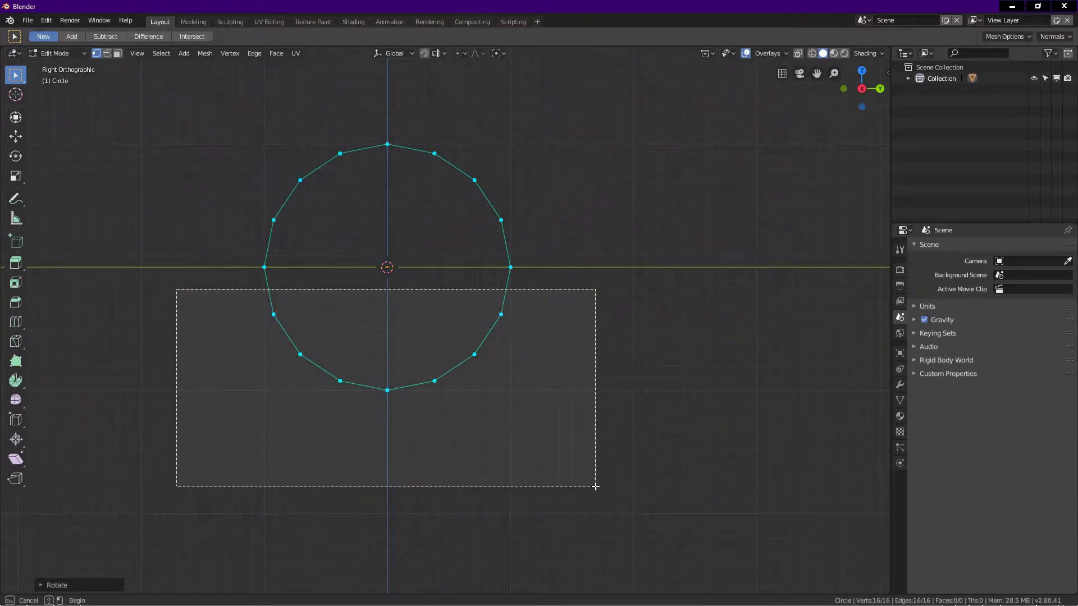
{"action": "middle_click_drag", "start_coordinate": [596, 486], "coordinate": [595, 486]}
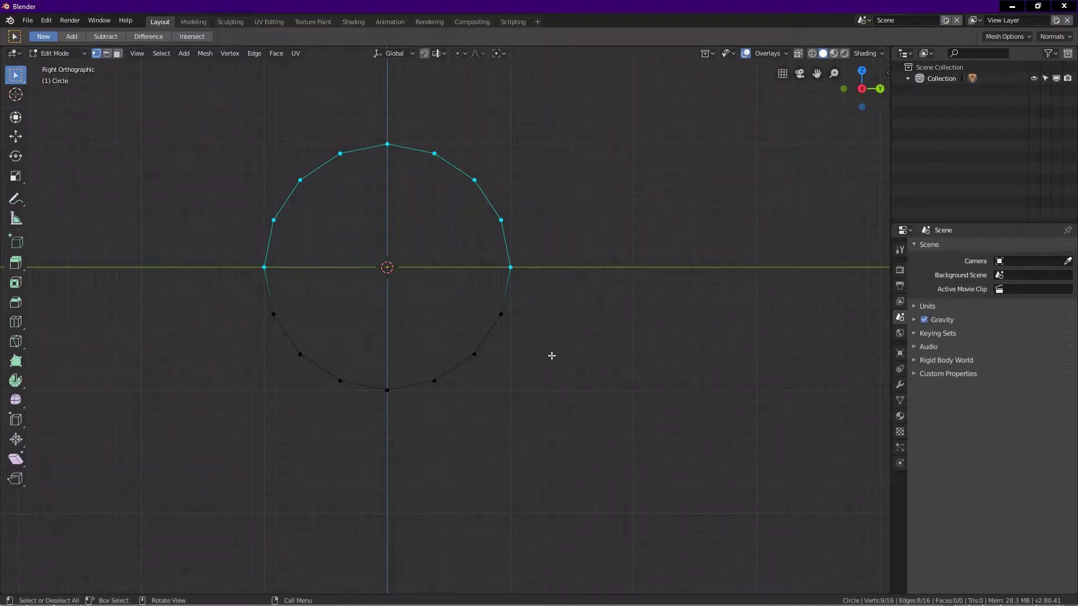
Step: Shear the circle's upper half in front view to a slope of about 45 degrees, using the 3D Cursor as pivot point
{"action": "key", "text": "KP_1"}
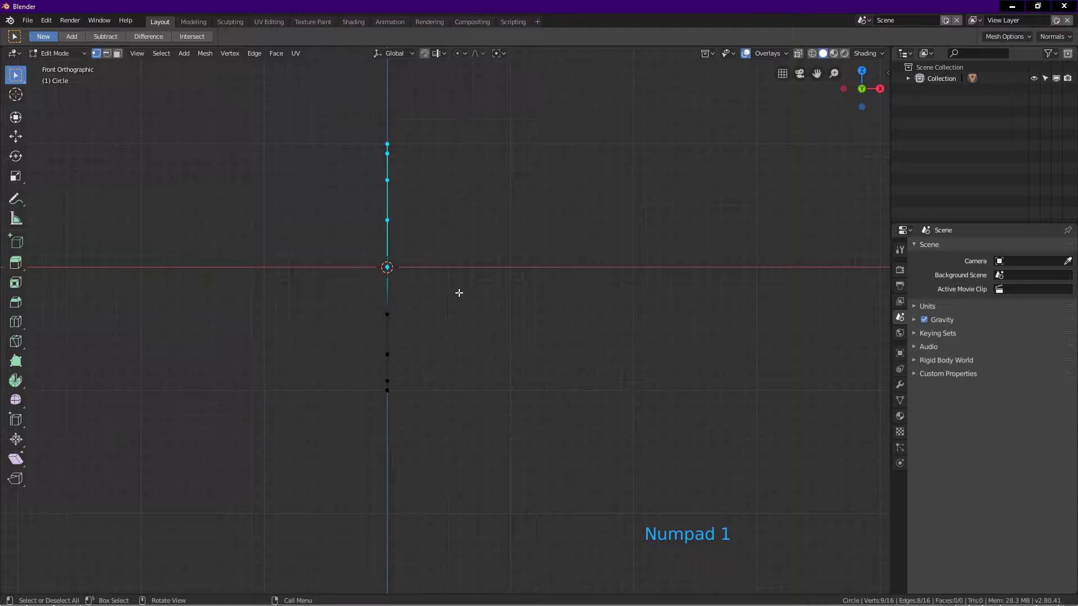
{"action": "middle_click_drag", "start_coordinate": [444, 303], "coordinate": [309, 363], "text": "shift"}
{"action": "scroll", "coordinate": [332, 372], "scroll_direction": "down", "scroll_amount": 2}
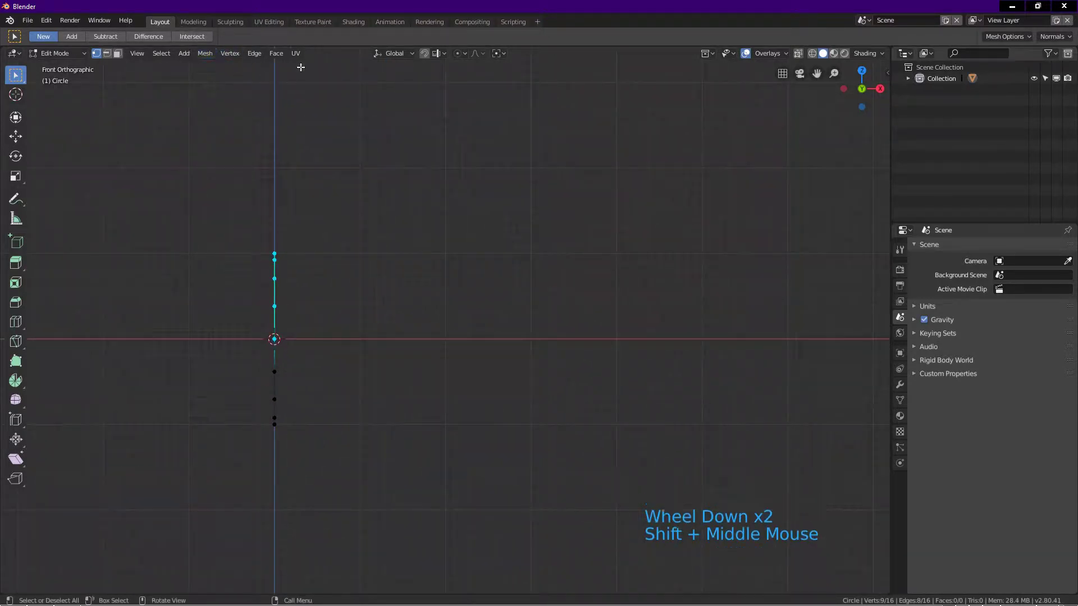
{"action": "left_click", "coordinate": [499, 53]}
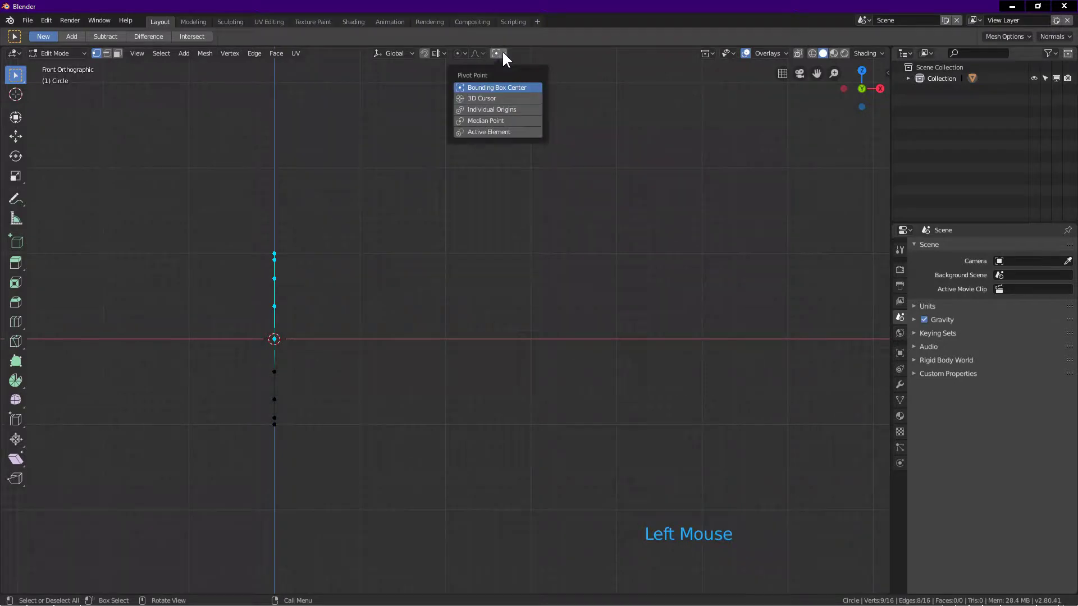
{"action": "left_click", "coordinate": [484, 97]}
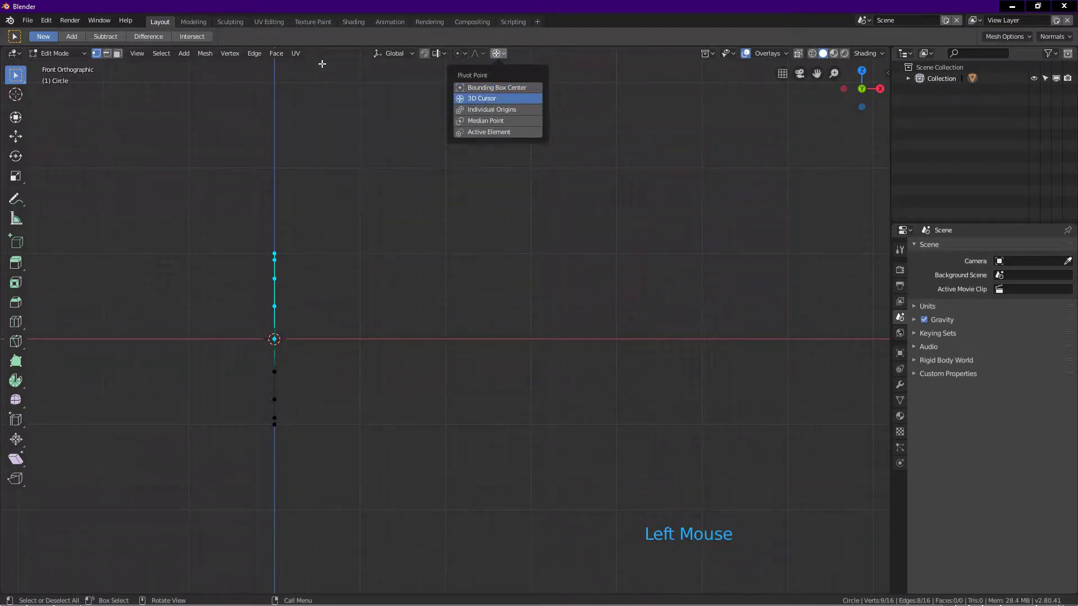
{"action": "left_click", "coordinate": [209, 54]}
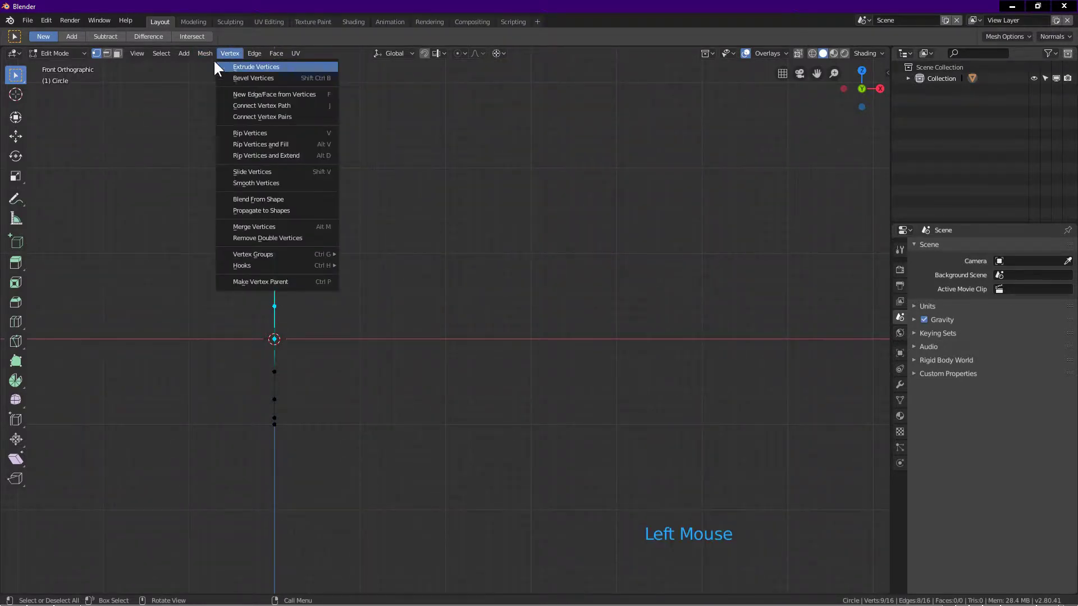
{"action": "mouse_move", "coordinate": [225, 68]}
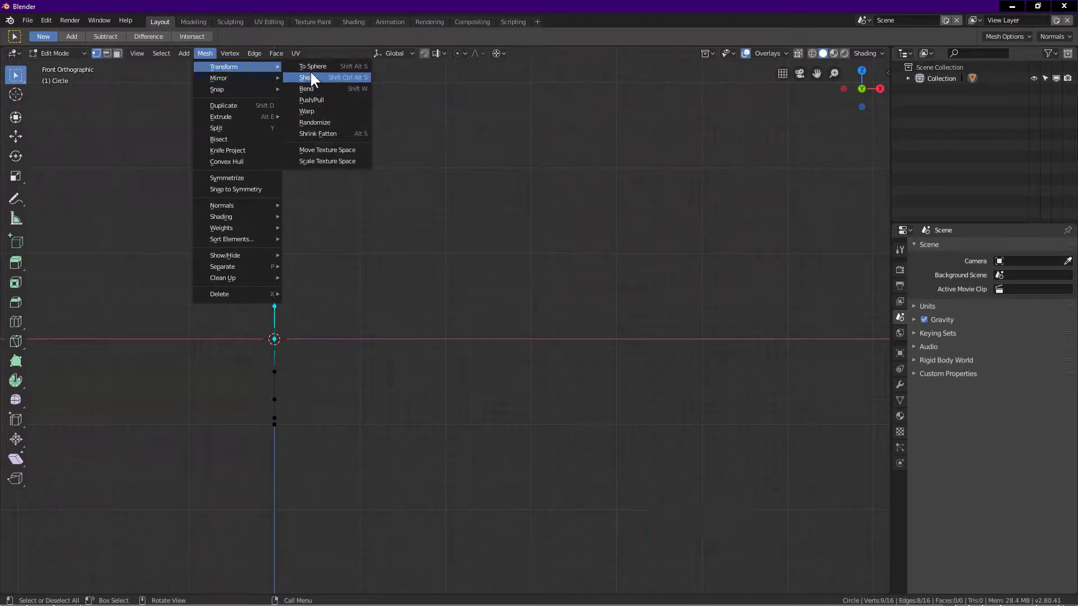
{"action": "left_click", "coordinate": [310, 77]}
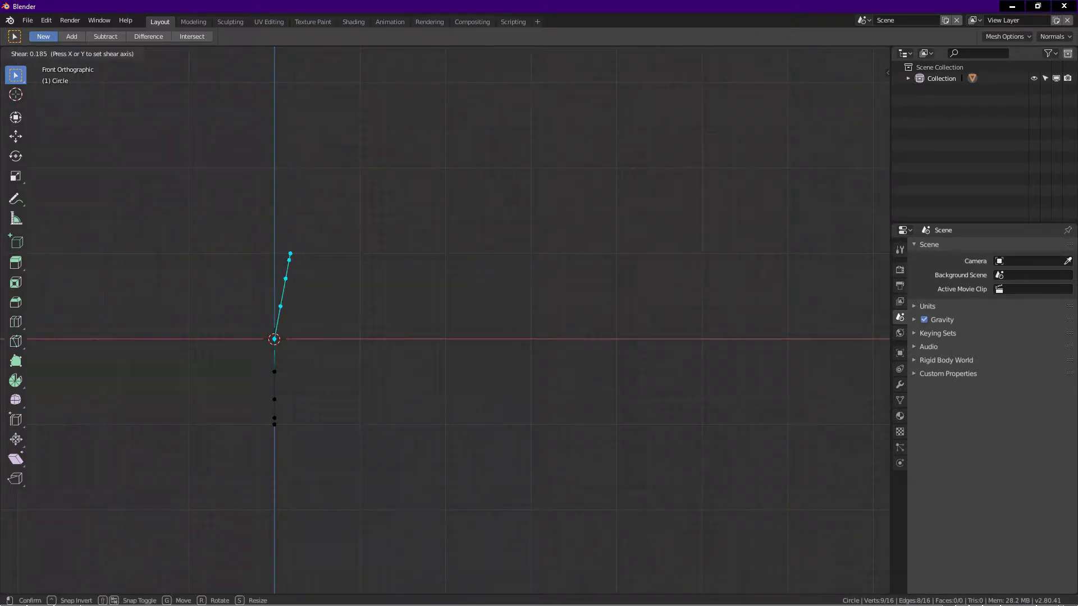
{"action": "left_click", "coordinate": [394, 302]}
{"action": "middle_click_drag", "start_coordinate": [389, 304], "coordinate": [347, 332]}
{"action": "key", "text": "KP_1"}
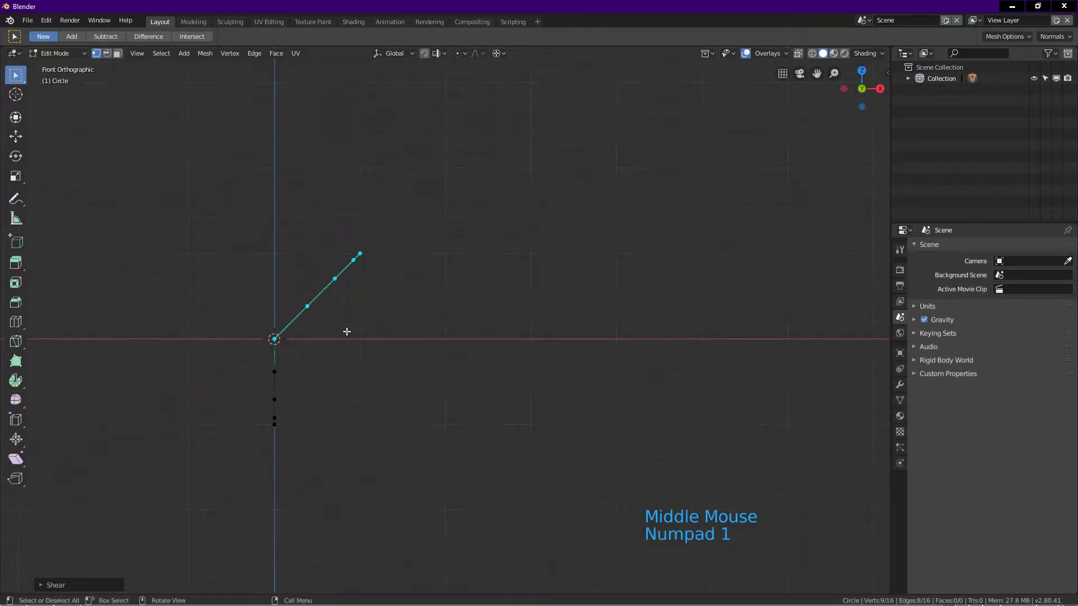
Step: Extrude the whole bent circle about 6 m along the positive X axis
{"action": "key", "text": "a"}
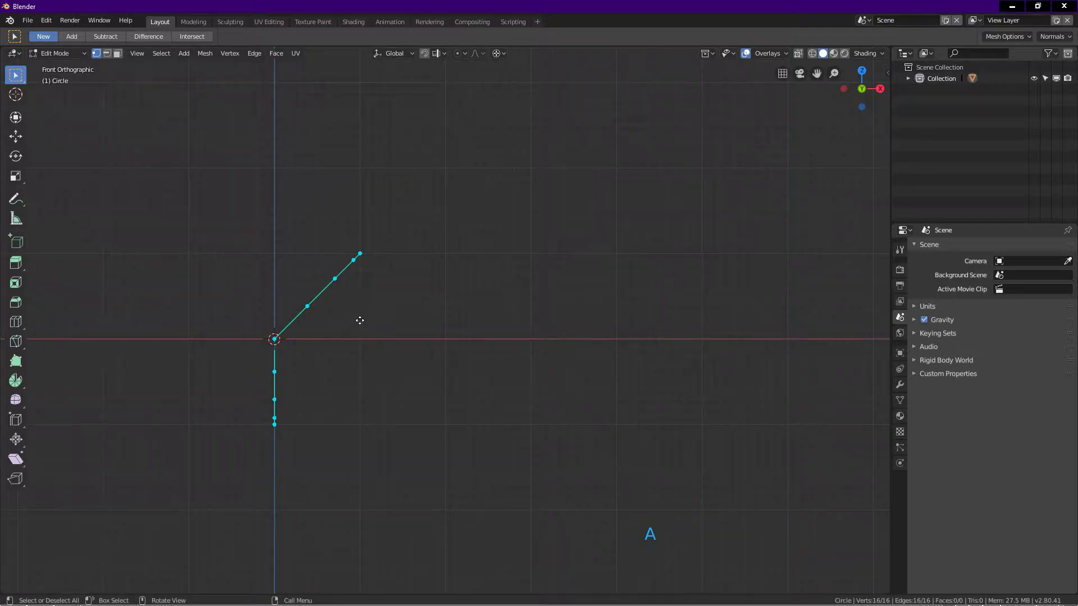
{"action": "key", "text": "e"}
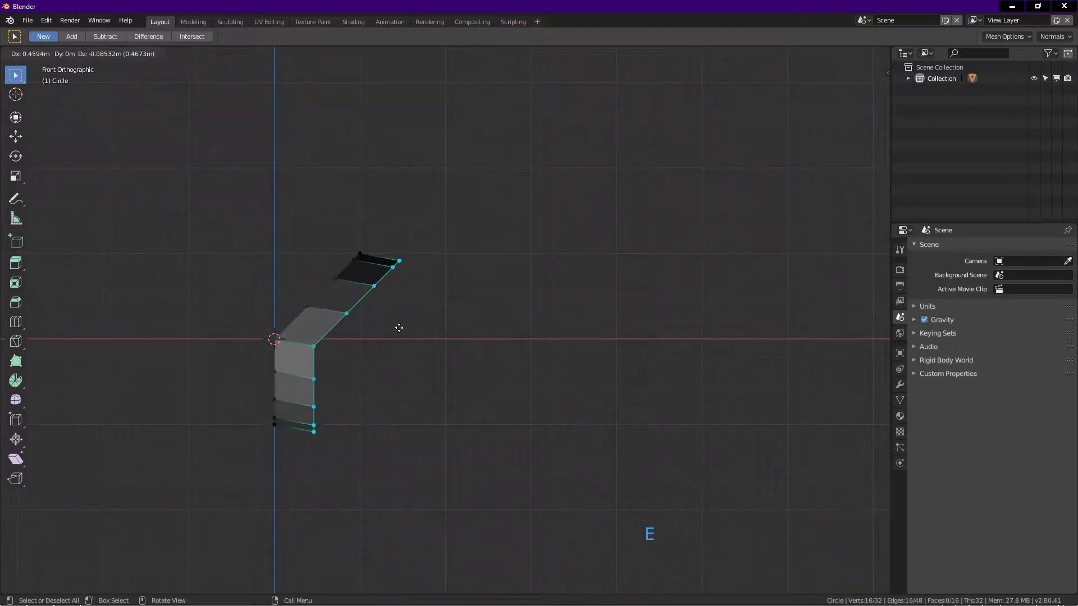
{"action": "key", "text": "x"}
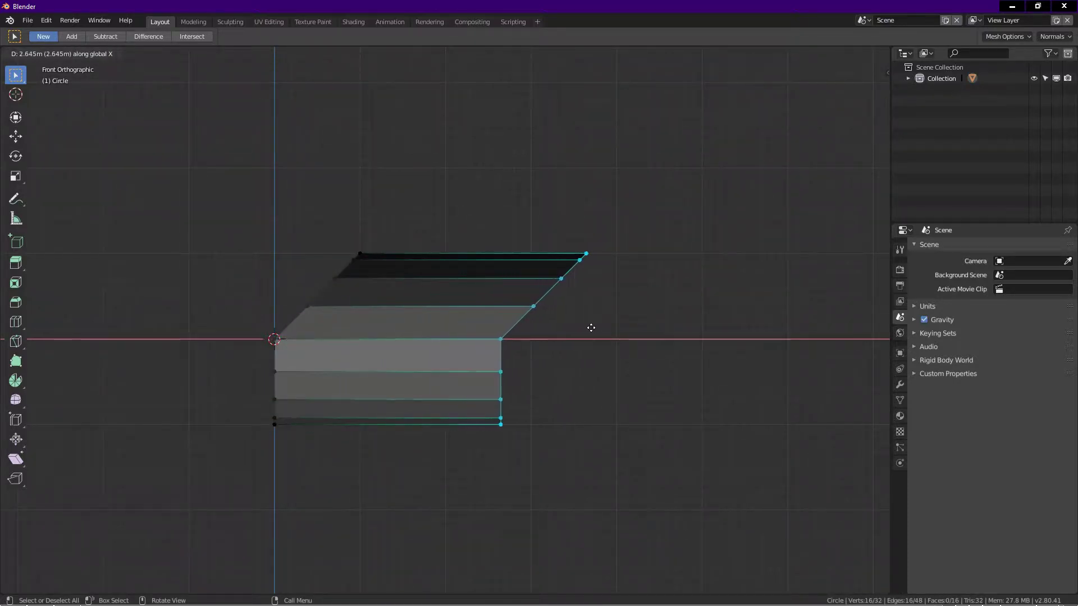
{"action": "left_click", "coordinate": [874, 344]}
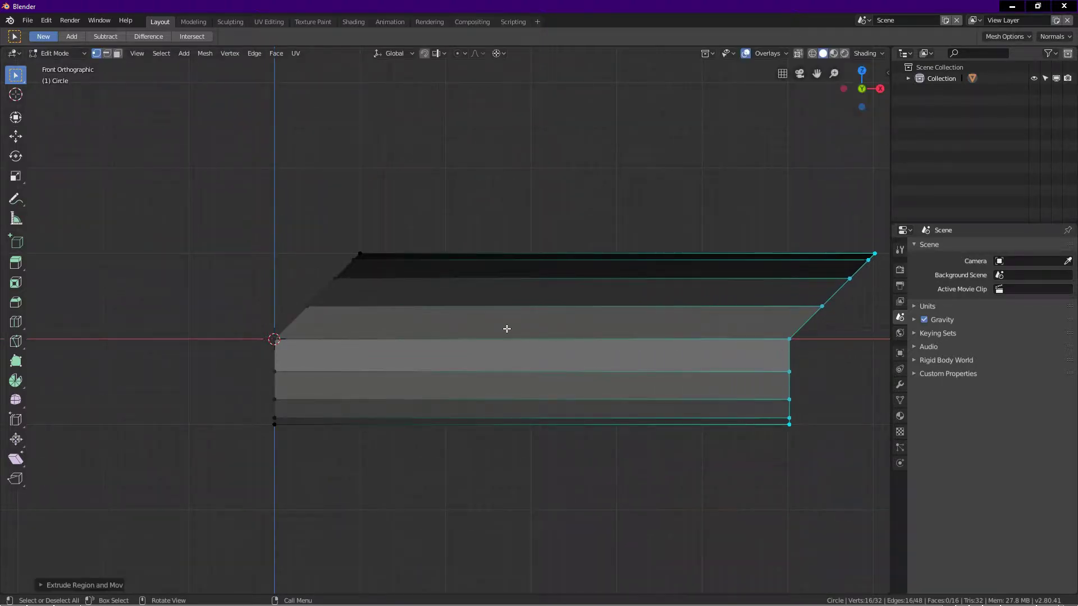
{"action": "scroll", "coordinate": [505, 325], "scroll_direction": "down", "scroll_amount": 1}
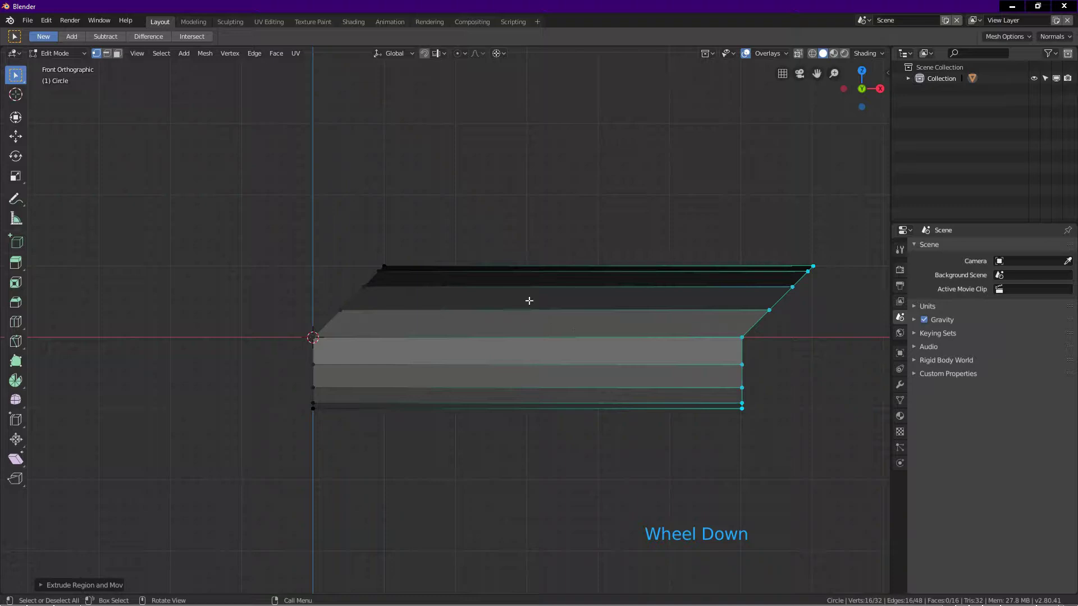
Step: Set the transform pivot point to Median Point and view the open end of the extruded tube
{"action": "left_click", "coordinate": [497, 54]}
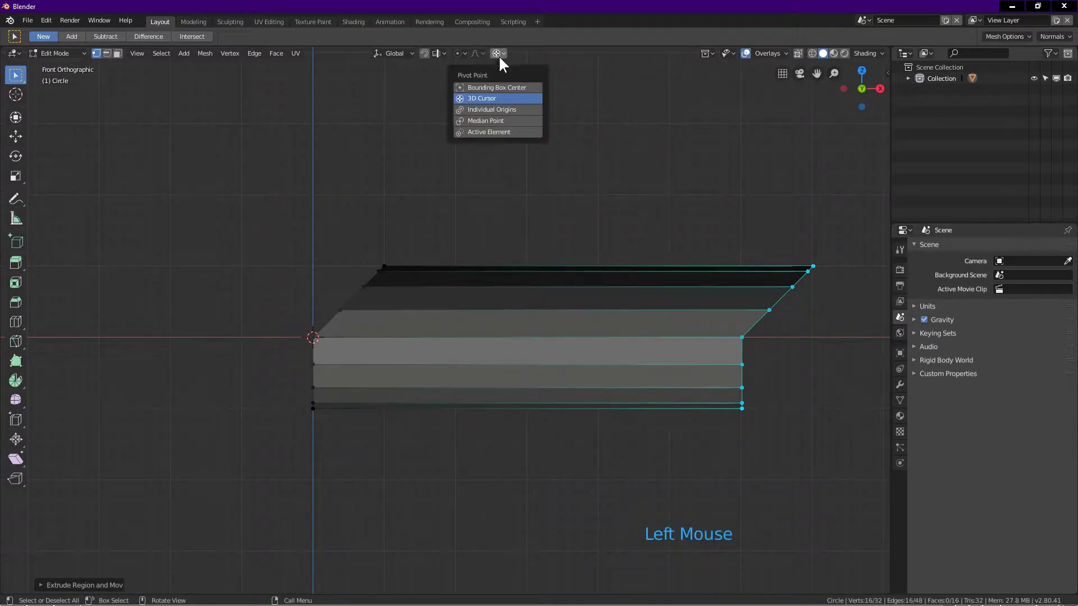
{"action": "left_click", "coordinate": [496, 119]}
{"action": "middle_click_drag", "start_coordinate": [603, 329], "coordinate": [502, 321]}
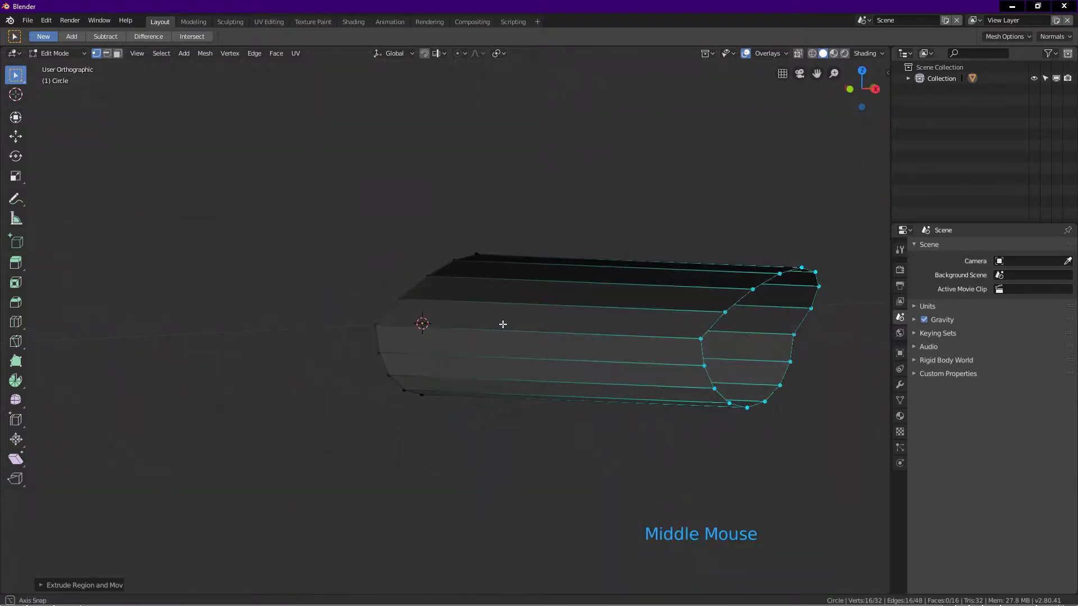
Step: Flatten the tube's open end by scaling its selected edge loop to 0 along X
{"action": "scroll", "coordinate": [501, 323], "scroll_direction": "down", "scroll_amount": 1}
{"action": "key", "text": "KP_1"}
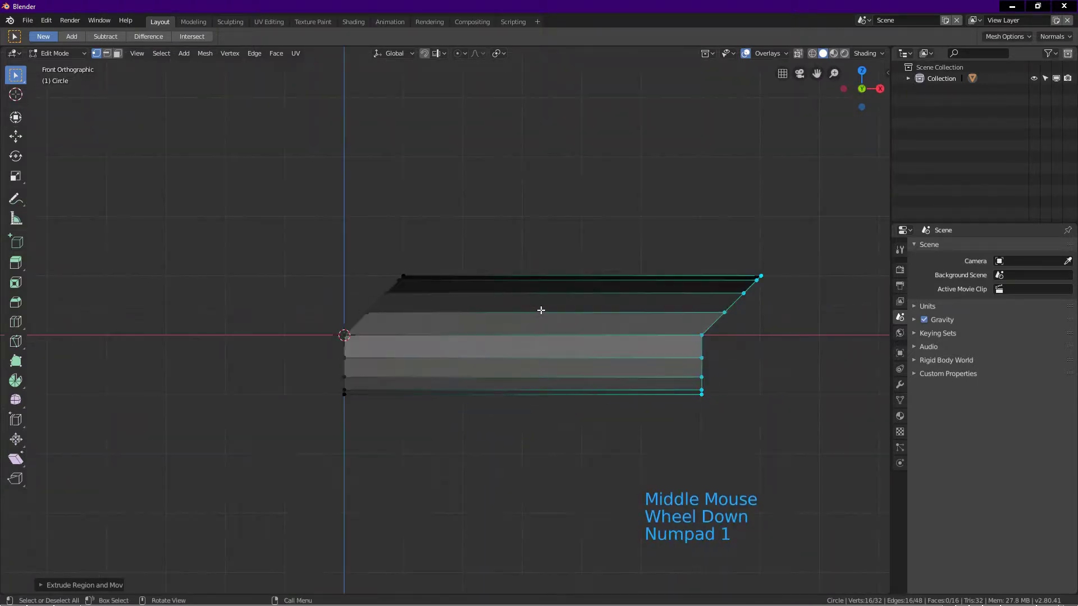
{"action": "key", "text": "s"}
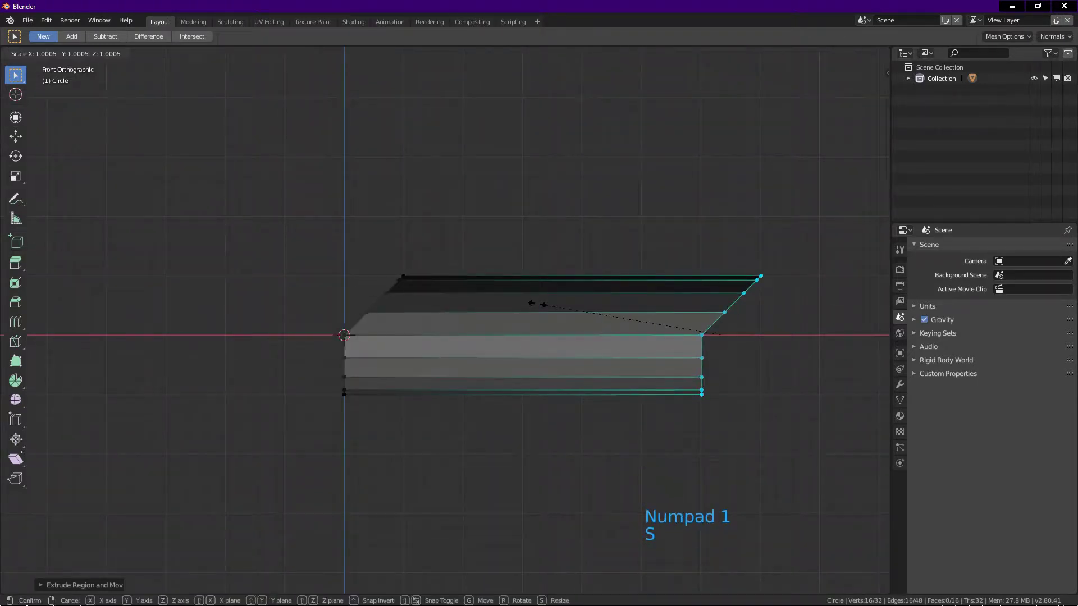
{"action": "key", "text": "0"}
{"action": "key", "text": "x"}
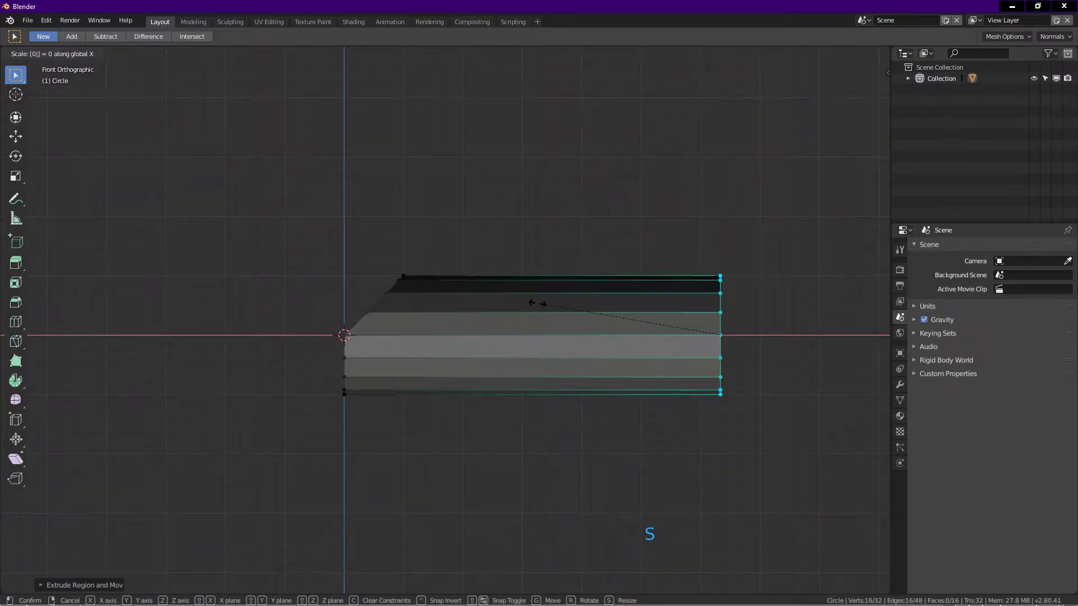
{"action": "key", "text": "Return"}
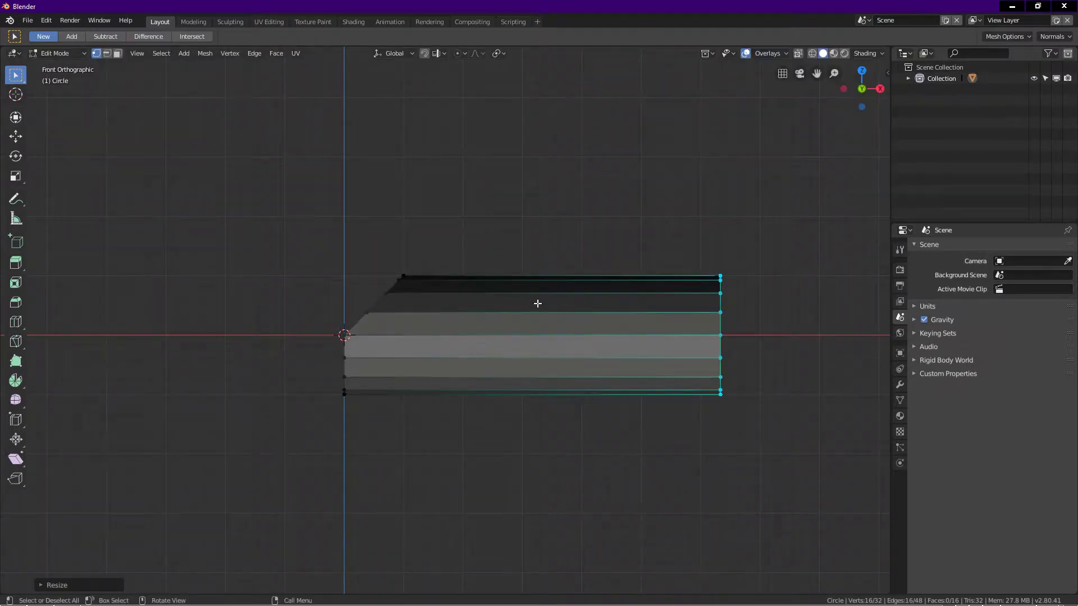
{"action": "scroll", "coordinate": [527, 272], "scroll_direction": "down", "scroll_amount": 1}
{"action": "middle_click_drag", "start_coordinate": [512, 298], "coordinate": [582, 368]}
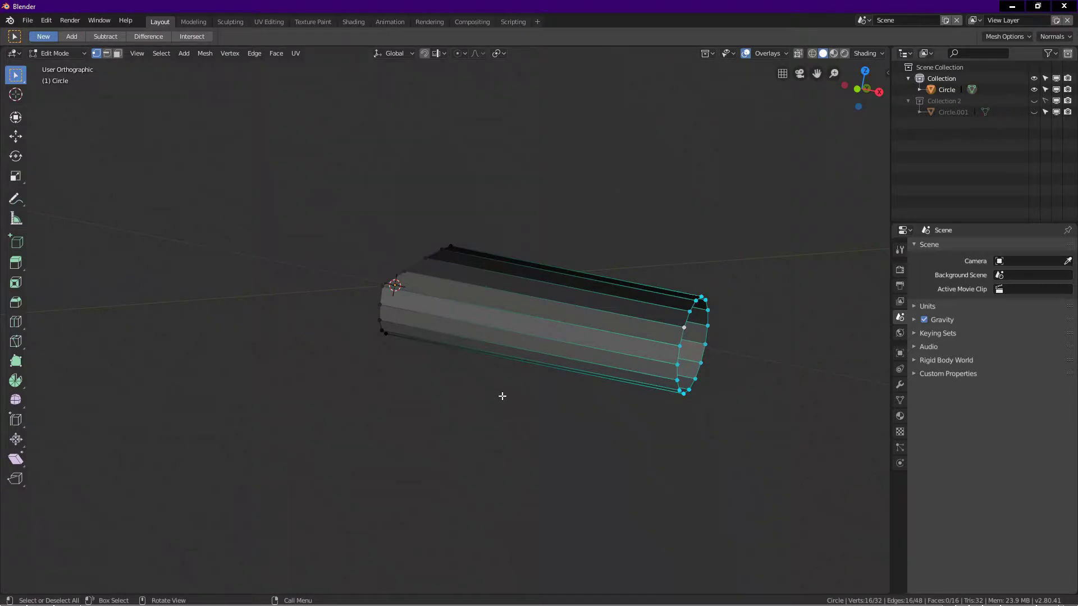
Step: Symmetrize the whole mesh in the +X to -X direction to mirror the tube across the origin
{"action": "key", "text": "KP_1"}
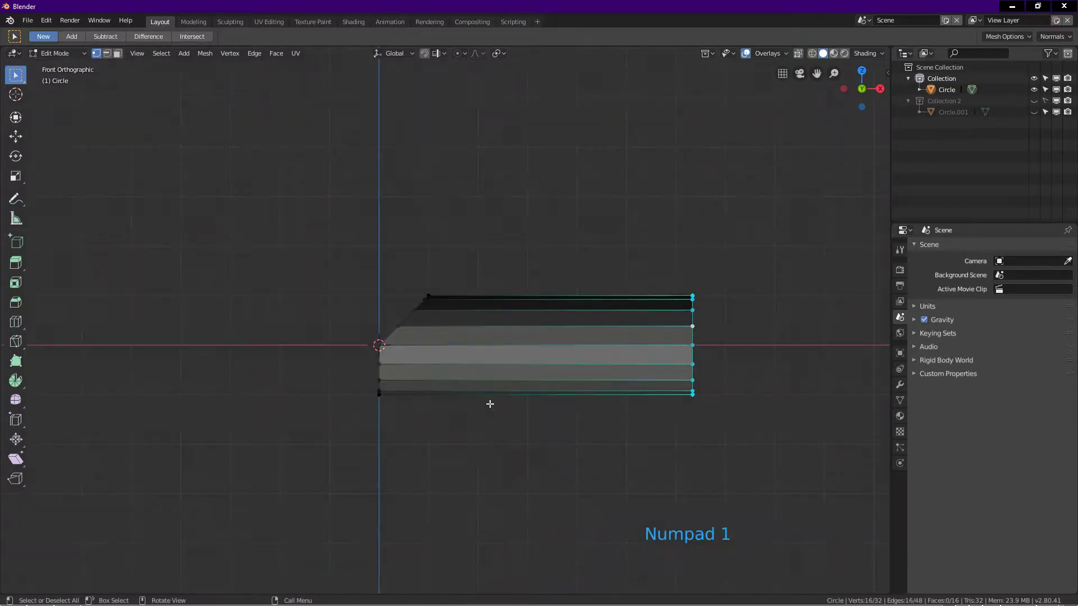
{"action": "key", "text": "a"}
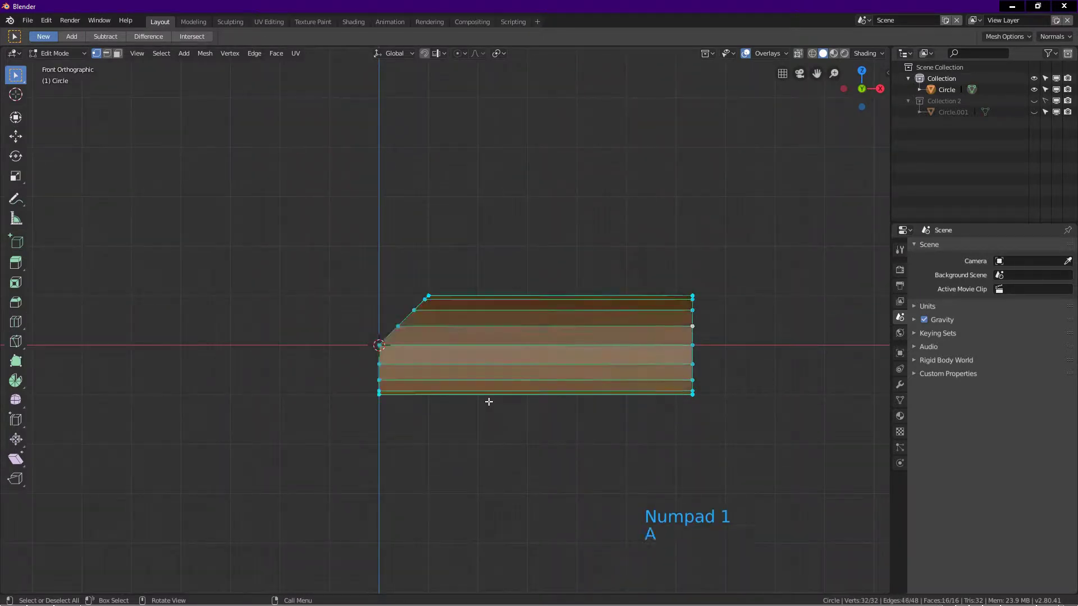
{"action": "left_click", "coordinate": [205, 54]}
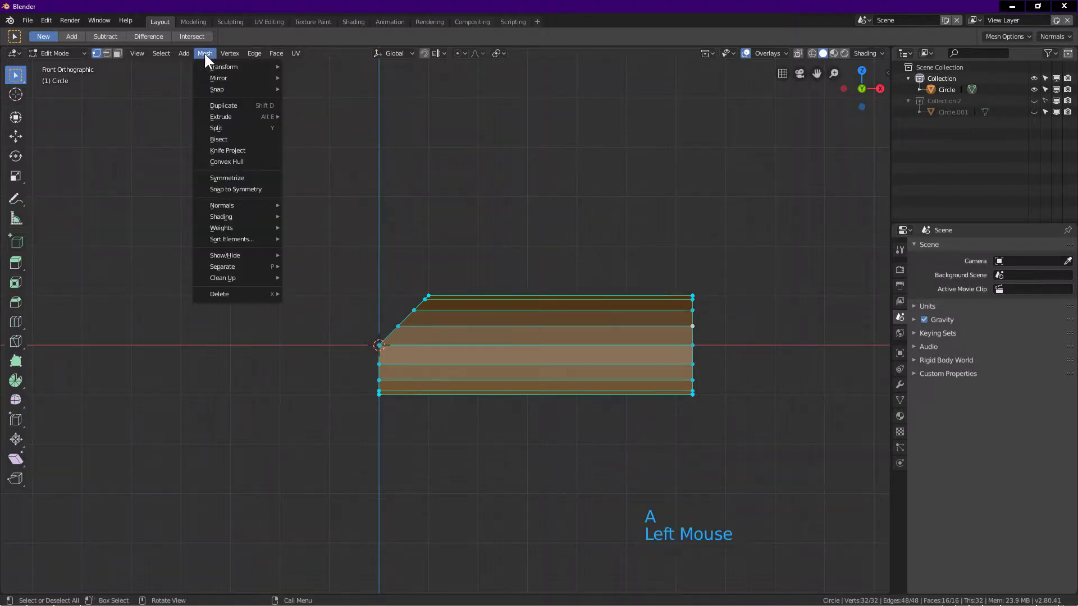
{"action": "left_click", "coordinate": [234, 177]}
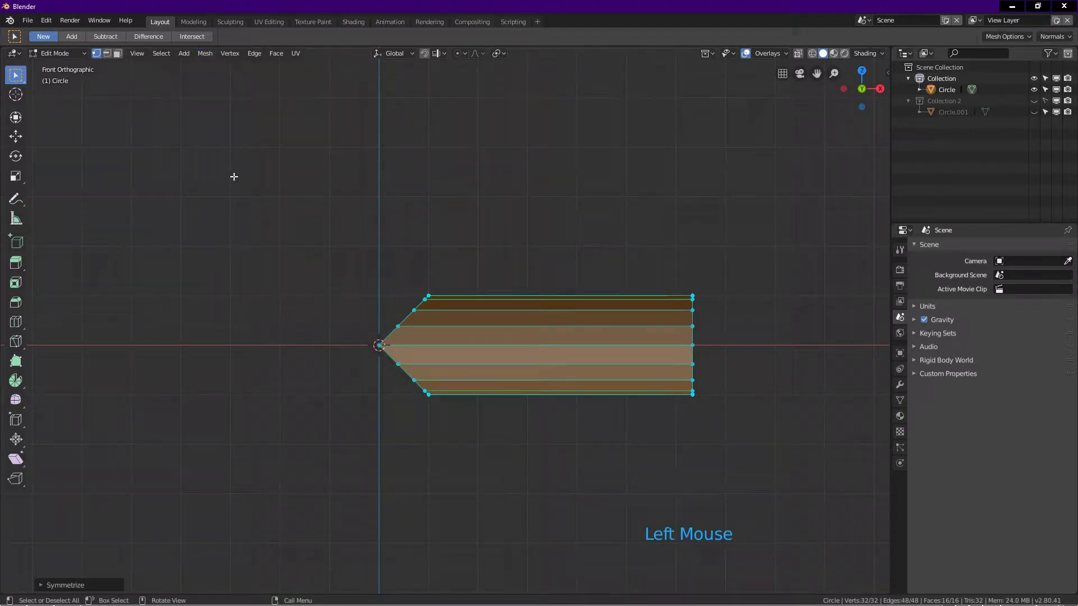
{"action": "left_click", "coordinate": [78, 585]}
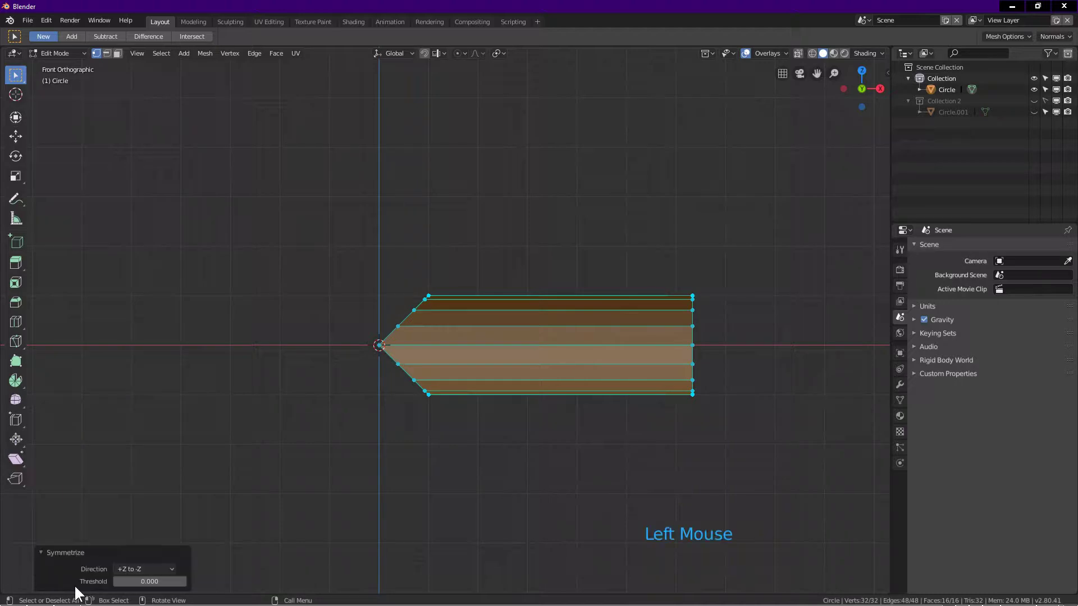
{"action": "left_click", "coordinate": [135, 569]}
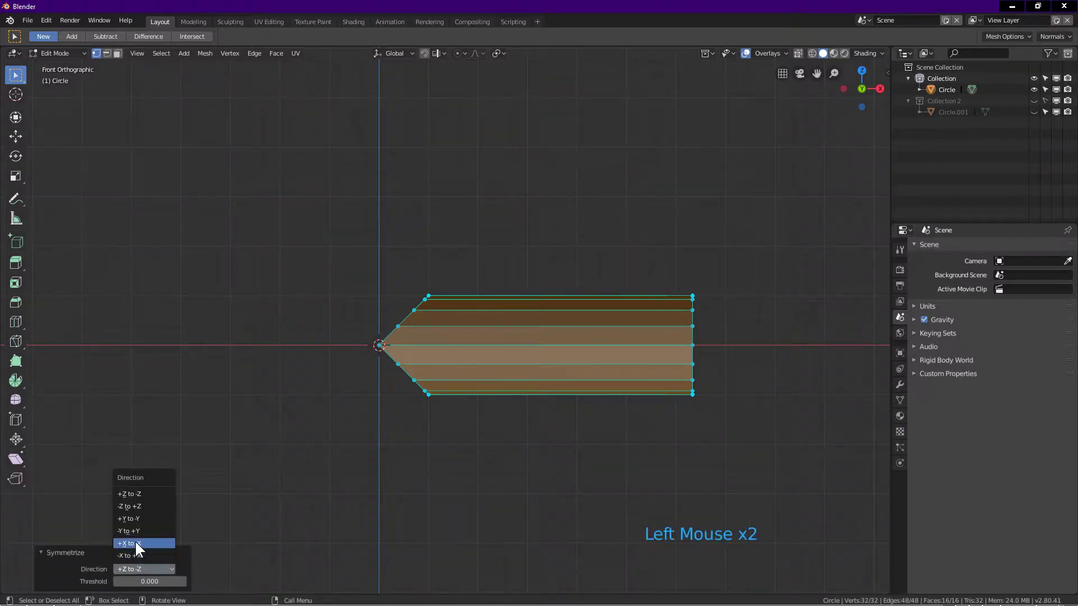
{"action": "left_click", "coordinate": [135, 543]}
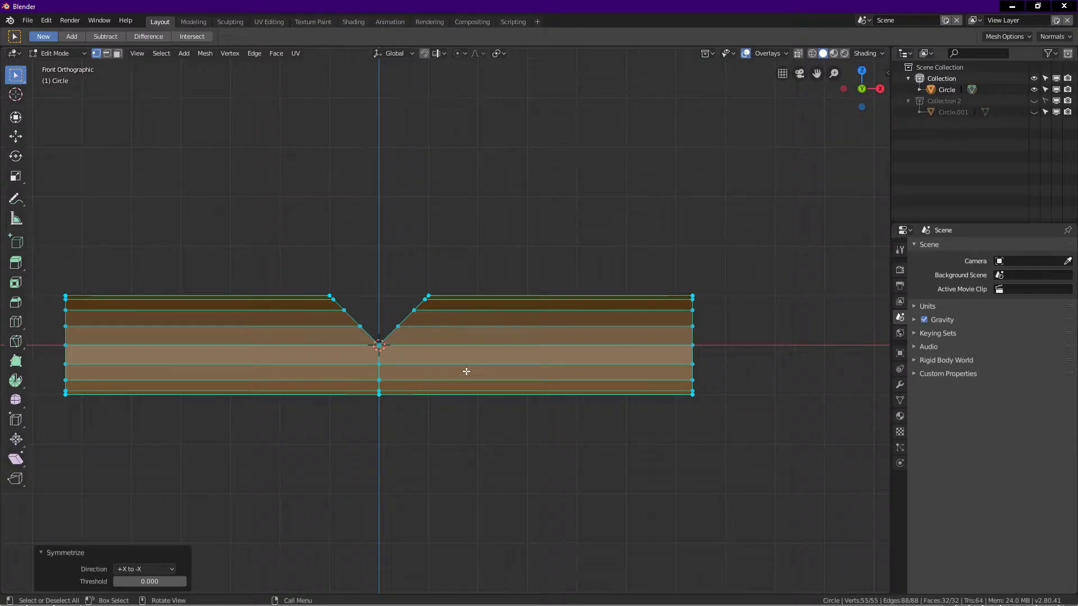
Step: Select the complete edge loop around the V-shaped opening where the two tube halves meet
{"action": "middle_click_drag", "start_coordinate": [606, 402], "coordinate": [582, 363]}
{"action": "left_click", "coordinate": [416, 321]}
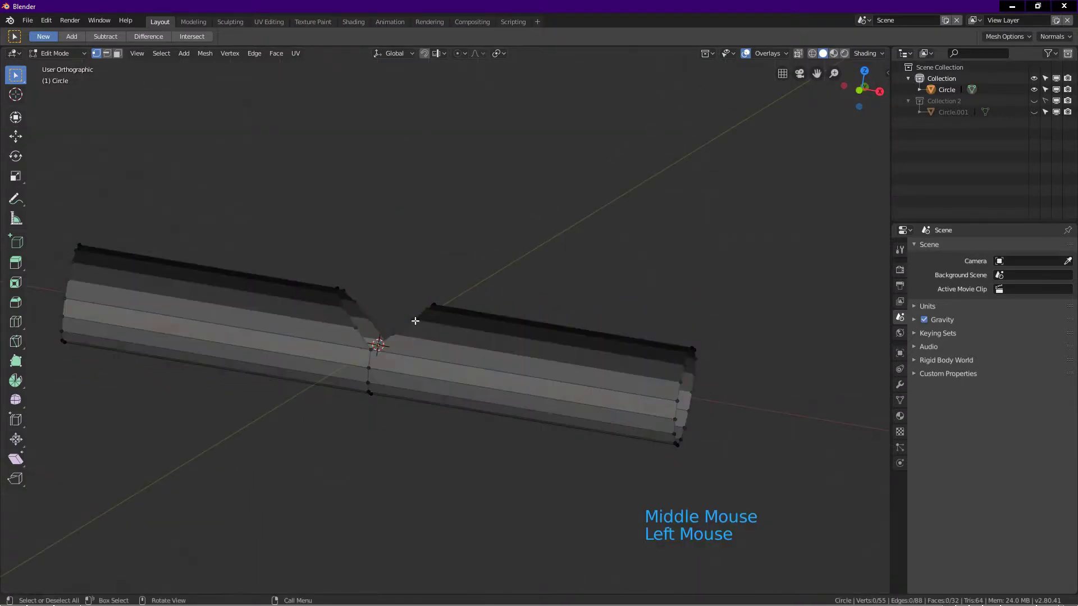
{"action": "scroll", "coordinate": [399, 354], "scroll_direction": "up", "scroll_amount": 6}
{"action": "middle_click_drag", "start_coordinate": [400, 364], "coordinate": [457, 366]}
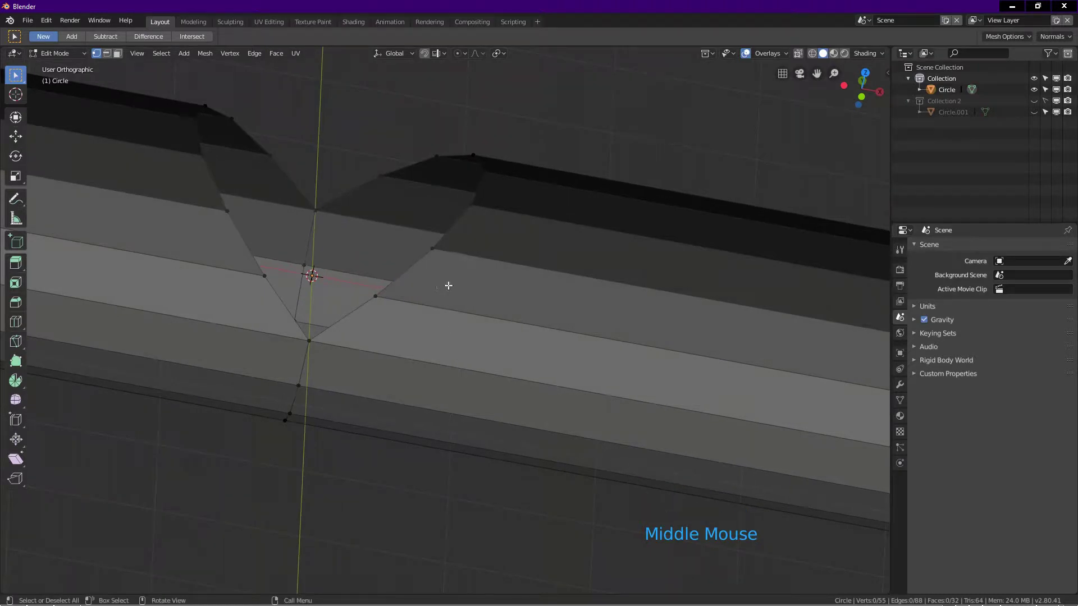
{"action": "key", "text": "alt"}
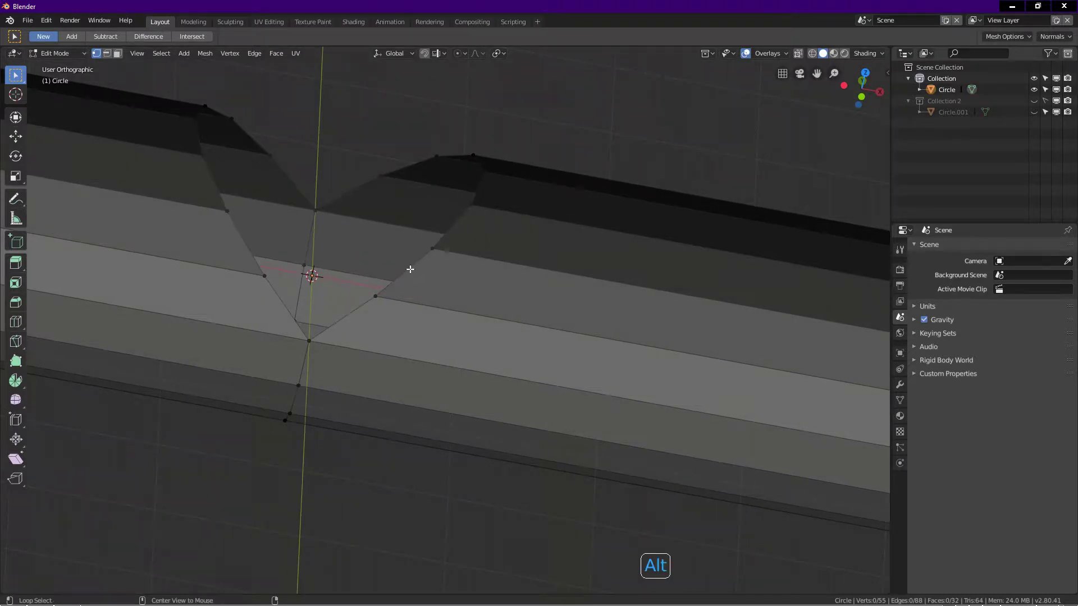
{"action": "left_click", "coordinate": [411, 270], "text": "alt"}
{"action": "scroll", "coordinate": [441, 298], "scroll_direction": "down", "scroll_amount": 3}
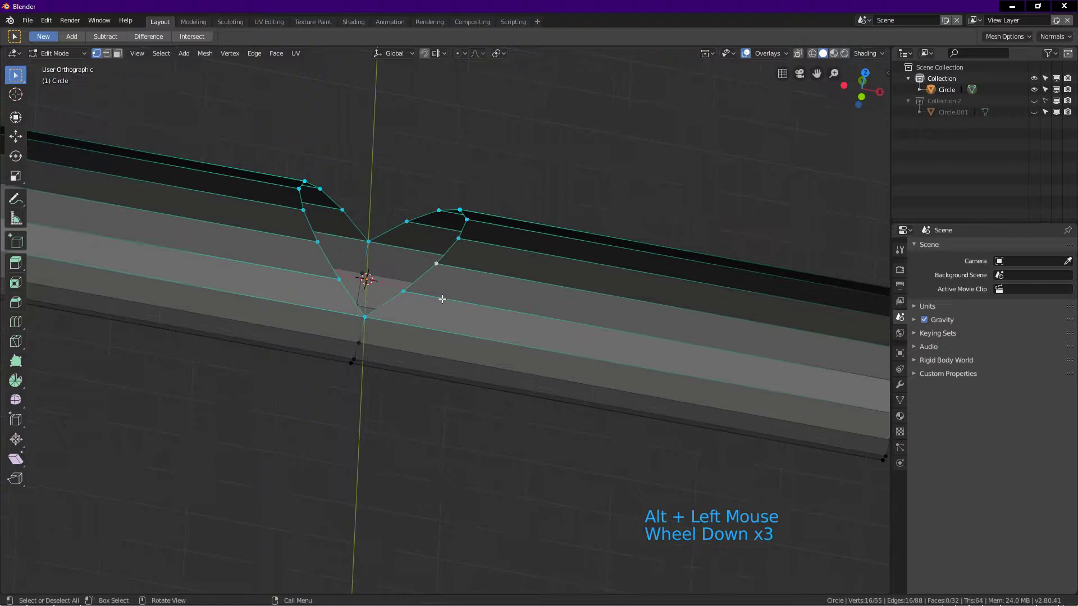
{"action": "middle_click_drag", "start_coordinate": [440, 298], "coordinate": [464, 324]}
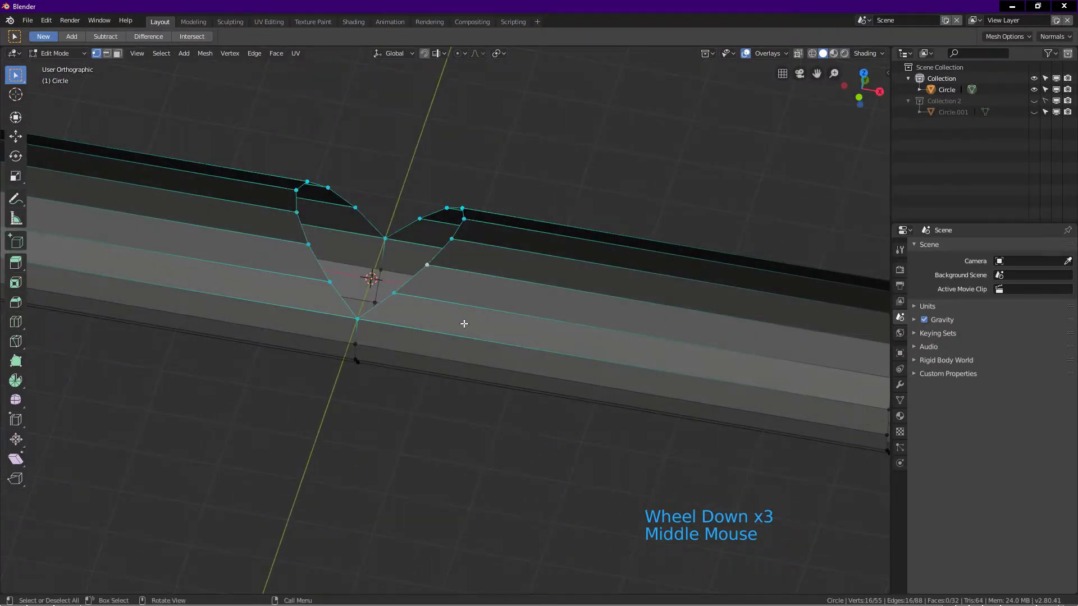
Step: Extrude the V-shaped opening's edge loop about 5.27 m upward along the Z axis in front view
{"action": "key", "text": "KP_1"}
{"action": "scroll", "coordinate": [433, 332], "scroll_direction": "down", "scroll_amount": 4}
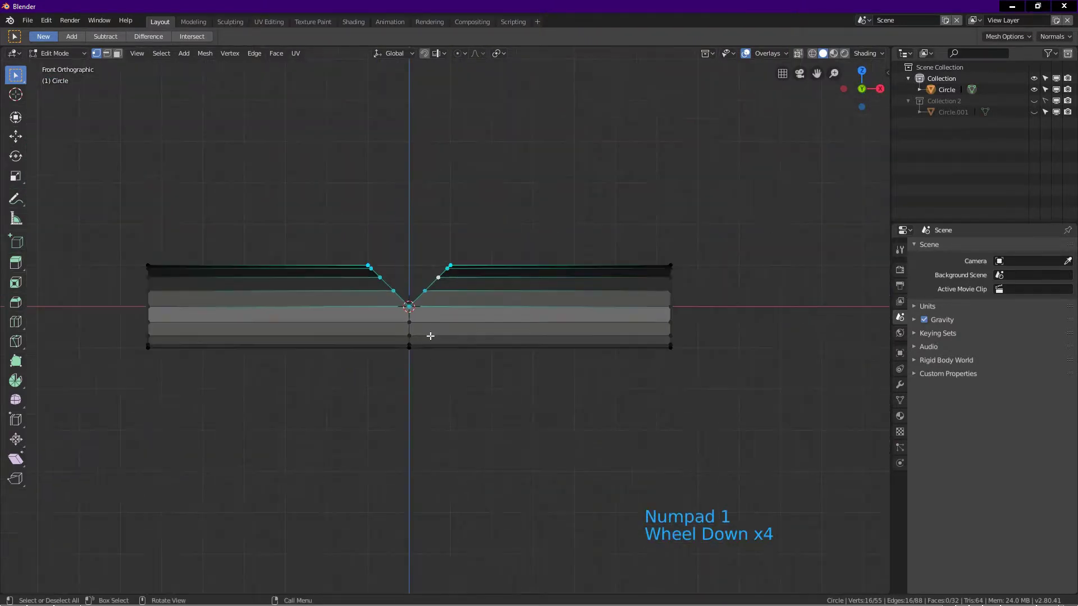
{"action": "middle_click_drag", "start_coordinate": [443, 286], "coordinate": [414, 375], "text": "shift"}
{"action": "key", "text": "e"}
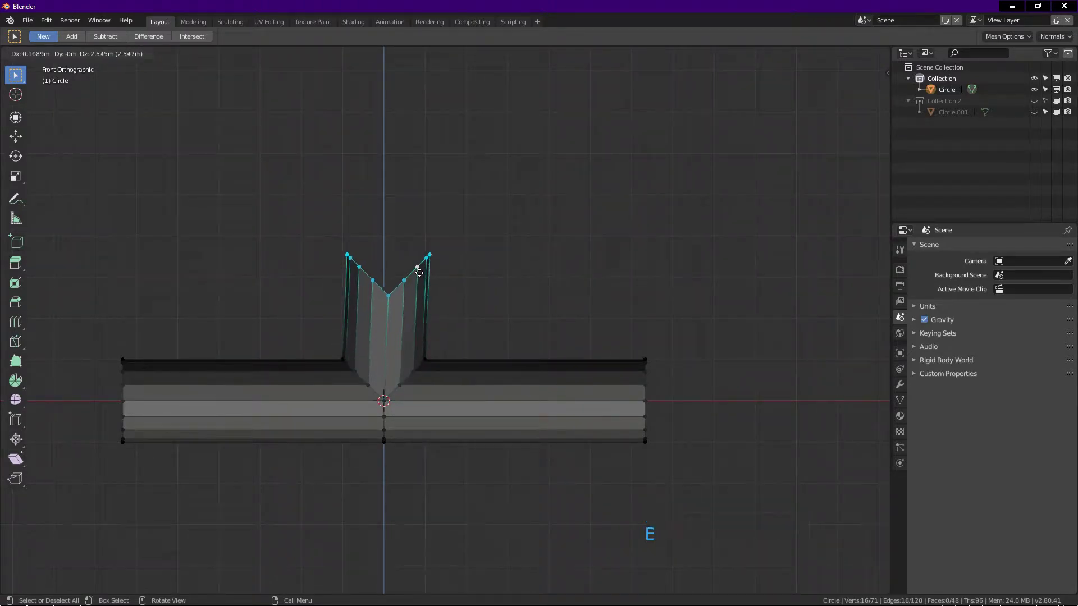
{"action": "key", "text": "z"}
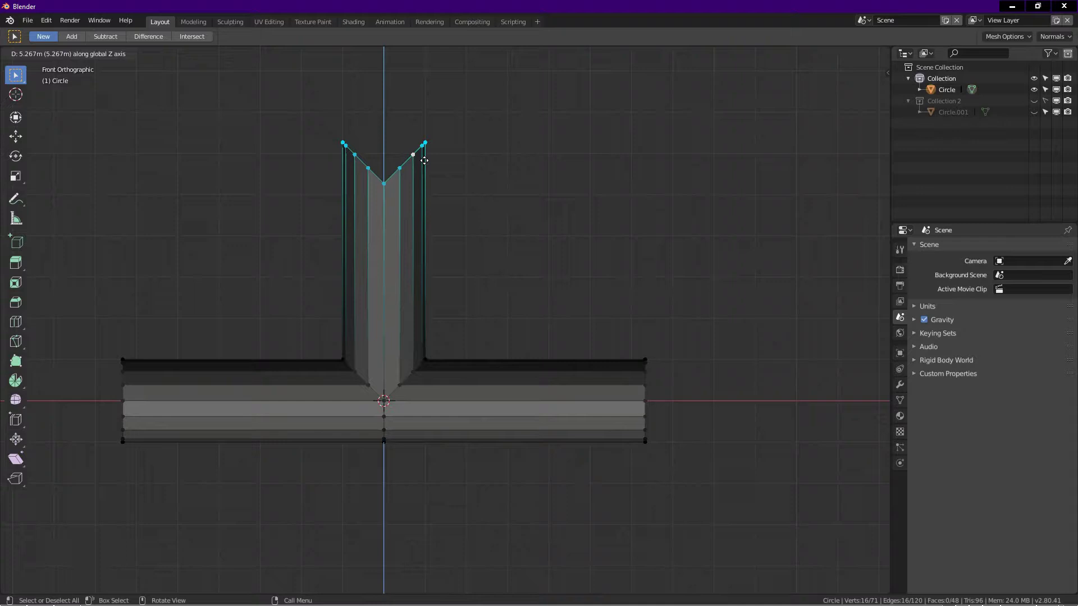
{"action": "left_click", "coordinate": [424, 161]}
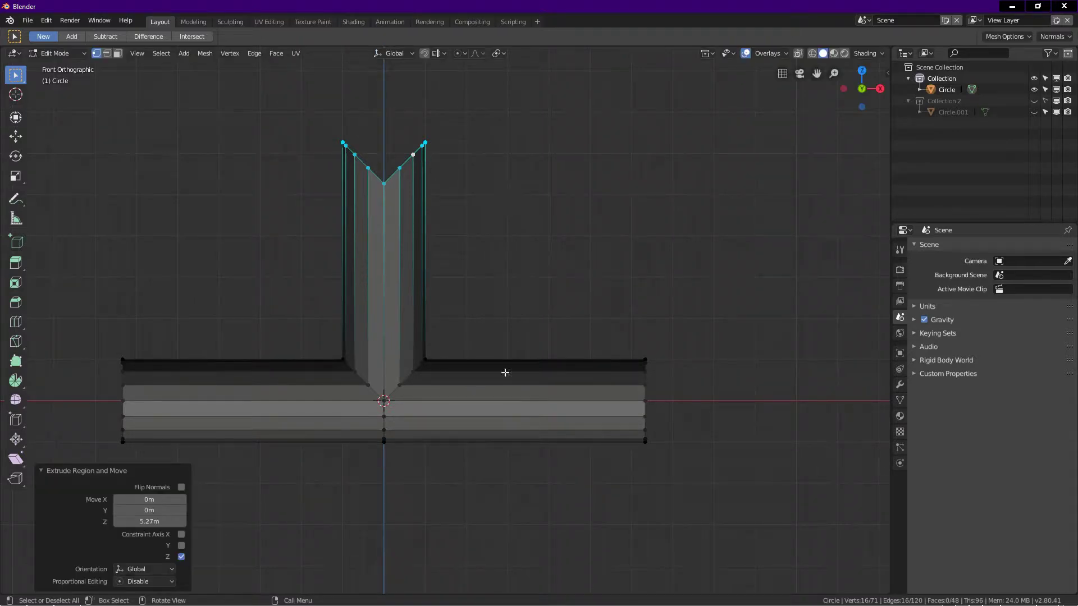
{"action": "left_click", "coordinate": [83, 473]}
Step: Flatten the vertical branch's upper end by scaling its edge loop to 0 along Z
{"action": "key", "text": "s"}
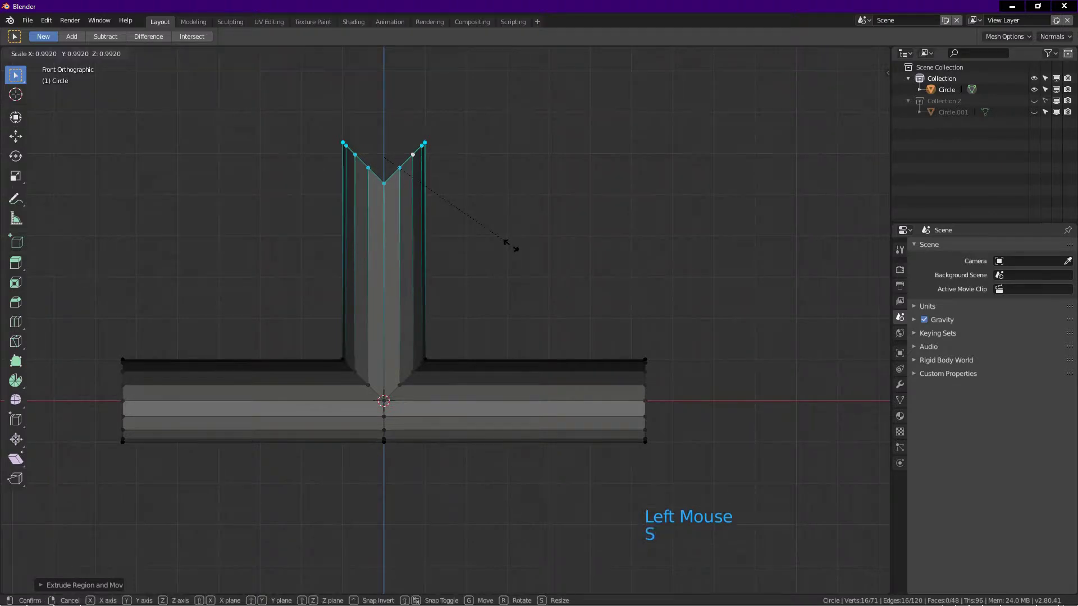
{"action": "key", "text": "0"}
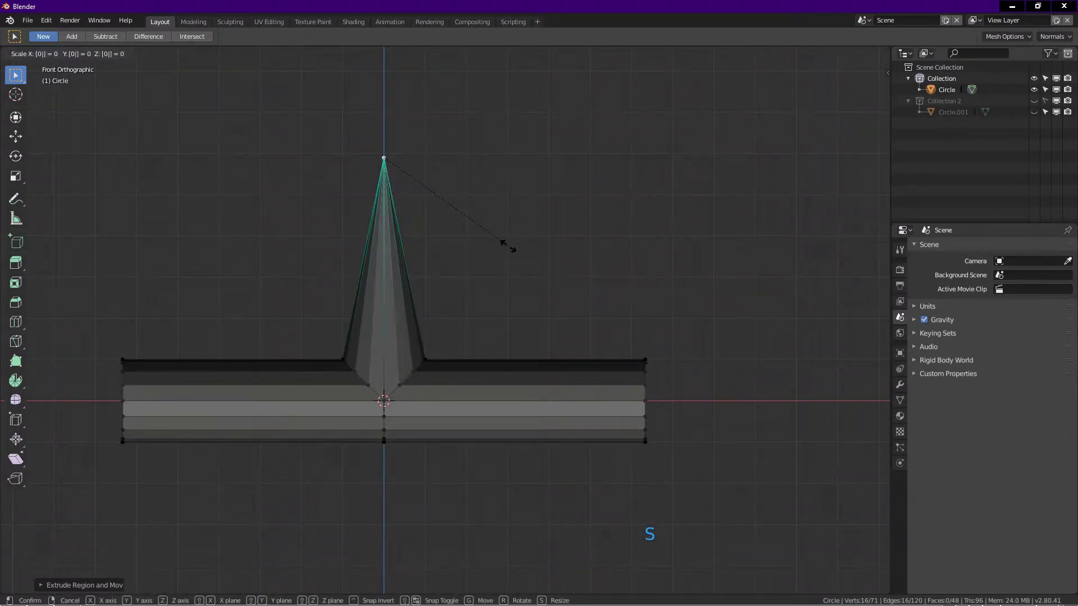
{"action": "key", "text": "z"}
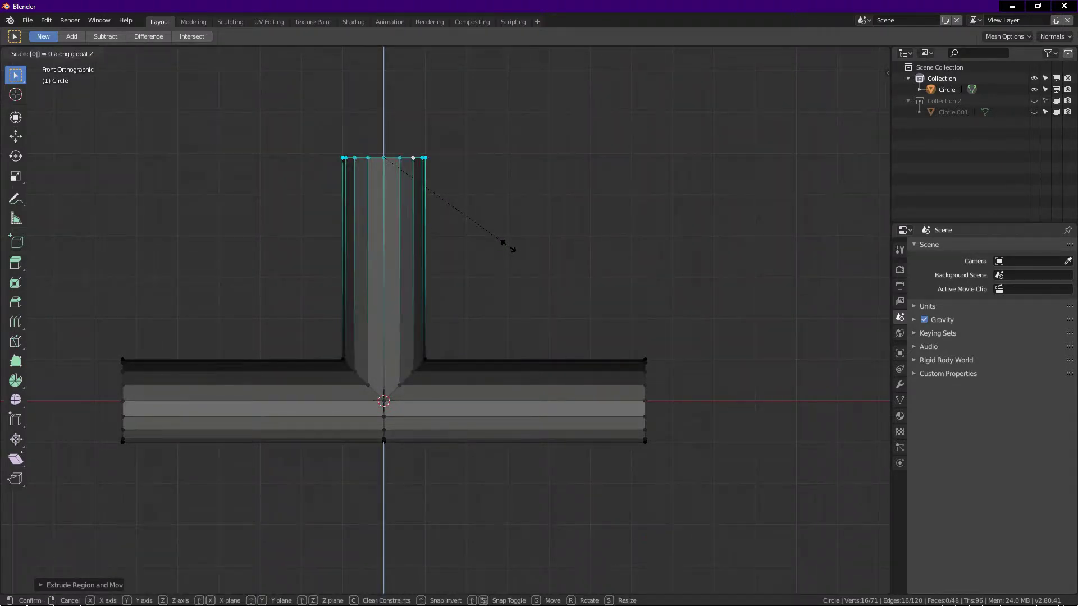
{"action": "key", "text": "Return"}
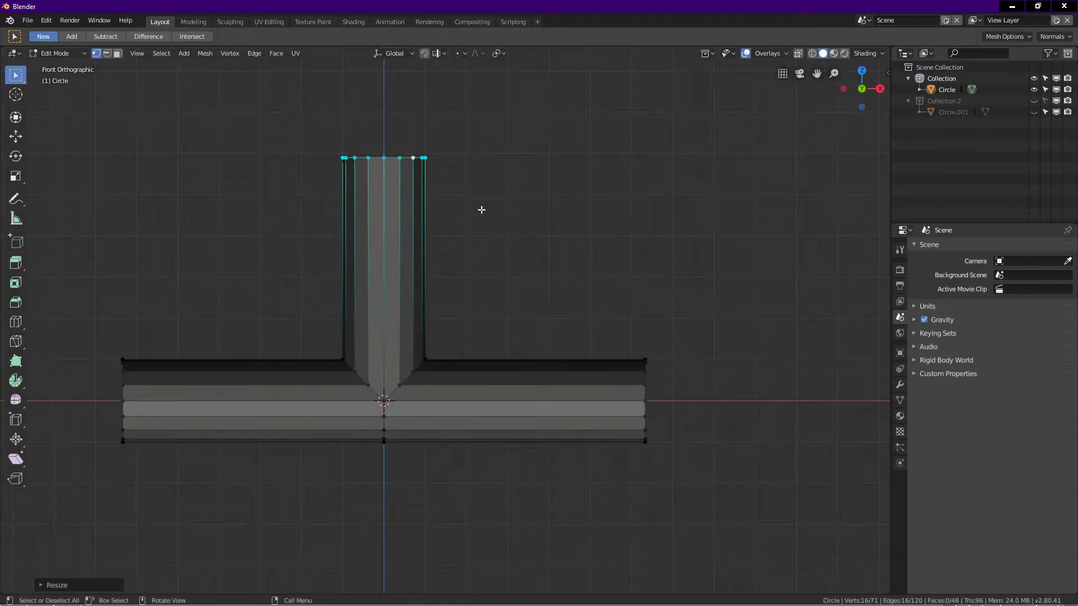
{"action": "scroll", "coordinate": [494, 207], "scroll_direction": "down", "scroll_amount": 1}
{"action": "middle_click_drag", "start_coordinate": [605, 252], "coordinate": [561, 334]}
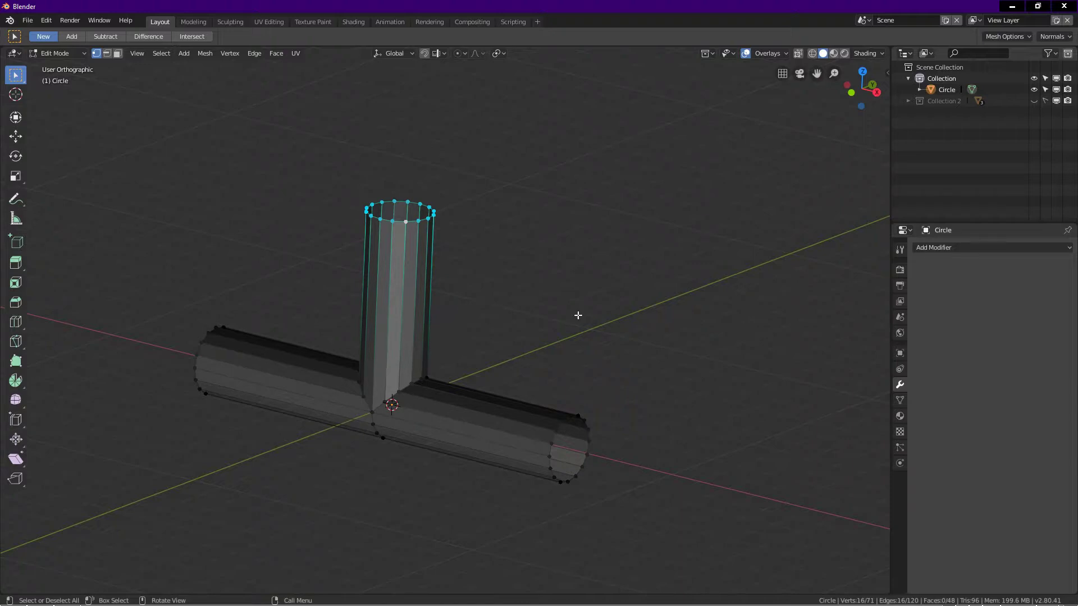
Step: Change the viewport's solid shading to a lighter, warm grey-brown MatCap
{"action": "key", "text": "KP_1"}
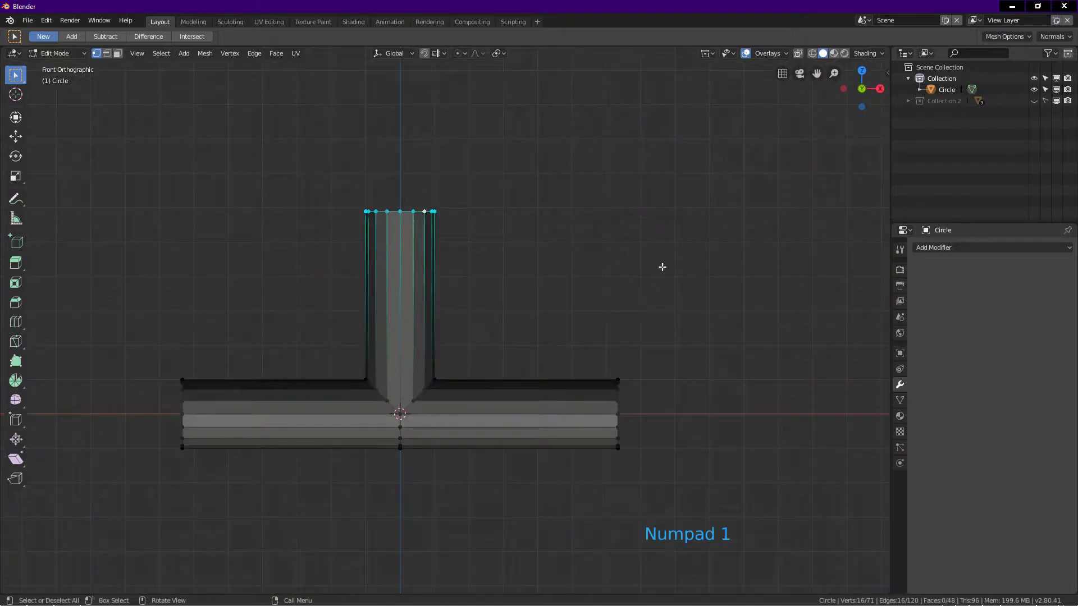
{"action": "left_click", "coordinate": [864, 53]}
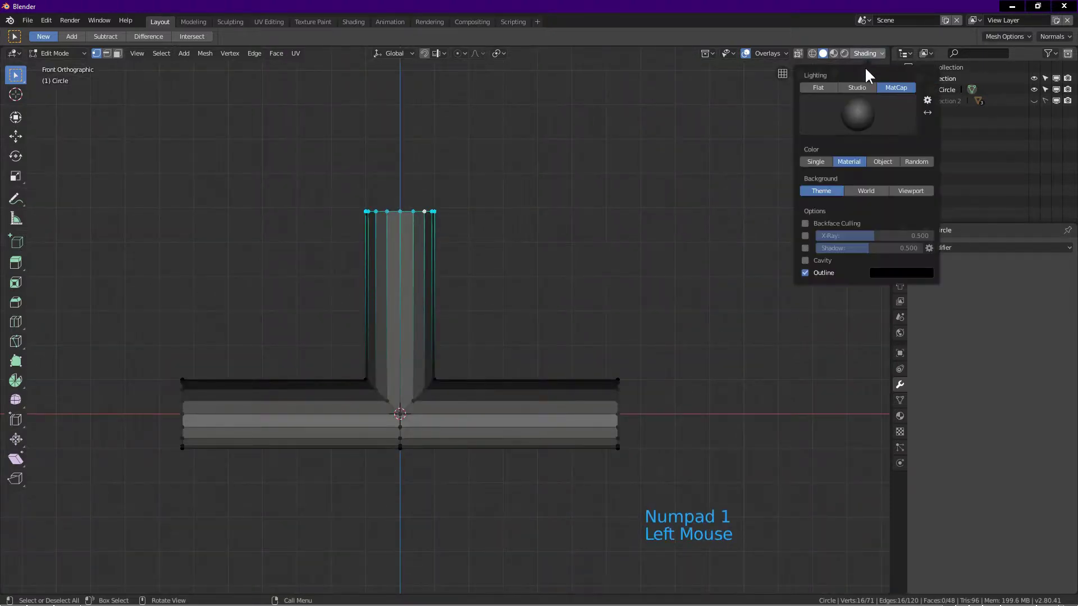
{"action": "left_click", "coordinate": [865, 116]}
{"action": "left_click", "coordinate": [796, 154]}
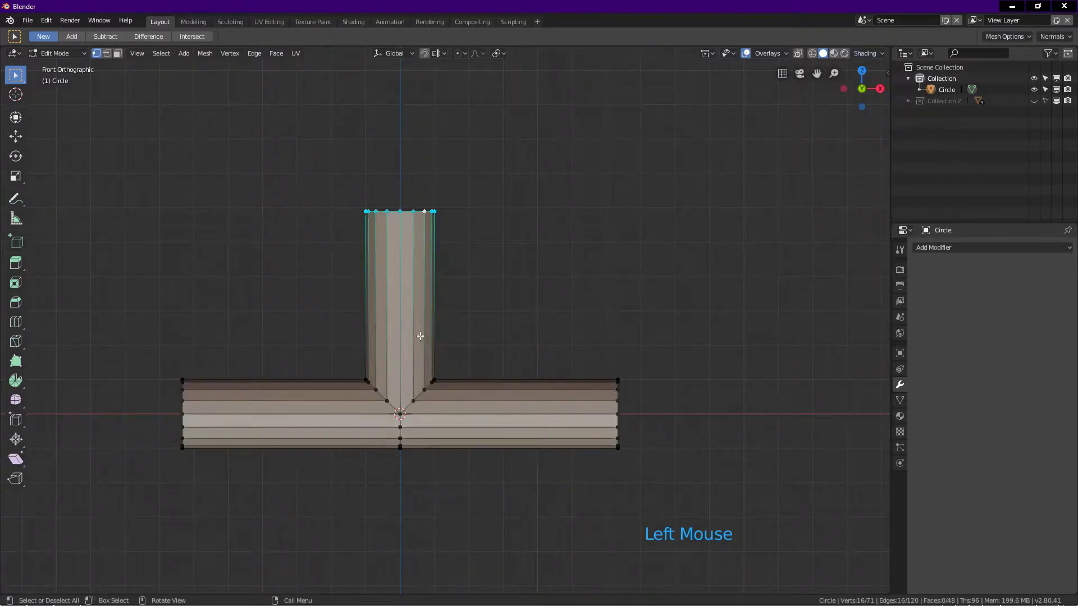
Step: Add a loop cut near the vertical branch's open end, using Even and Flipped to keep it straight and parallel to that end
{"action": "scroll", "coordinate": [398, 336], "scroll_direction": "up", "scroll_amount": 2}
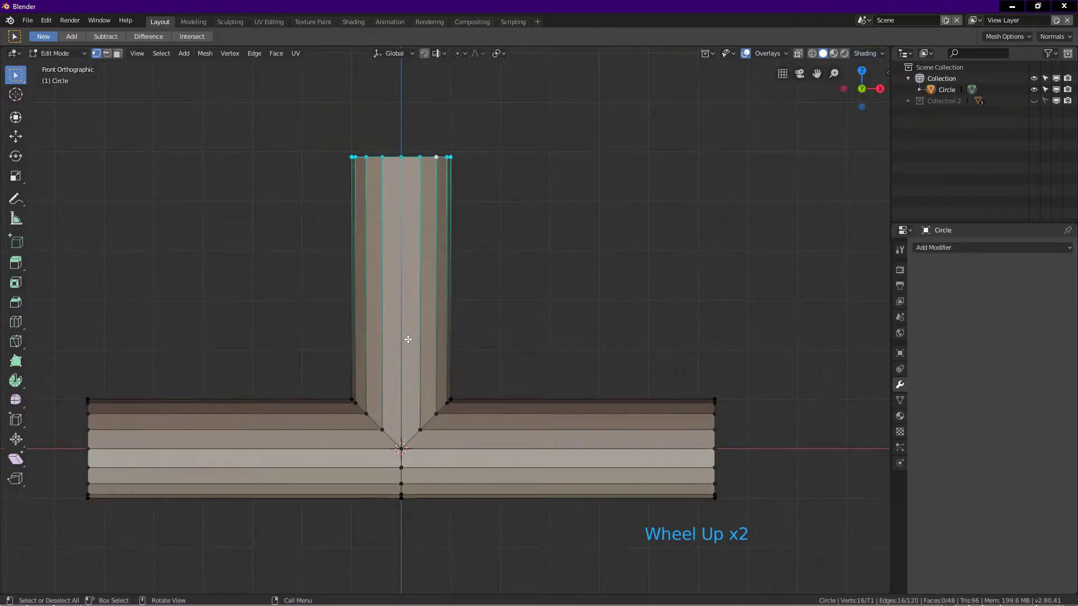
{"action": "key", "text": "ctrl+r"}
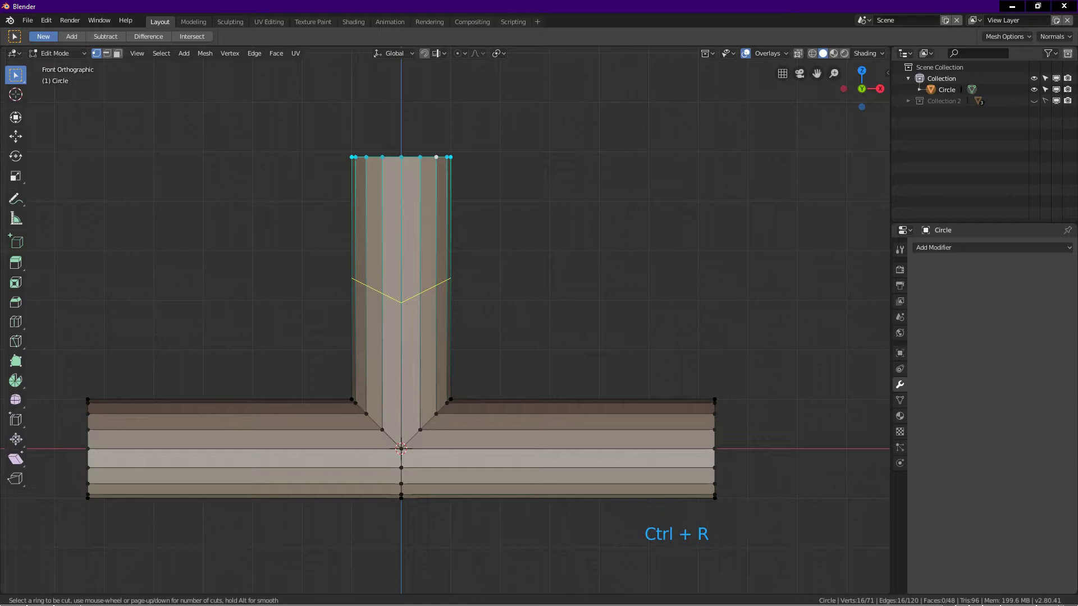
{"action": "left_click", "coordinate": [409, 336]}
{"action": "key", "text": "e"}
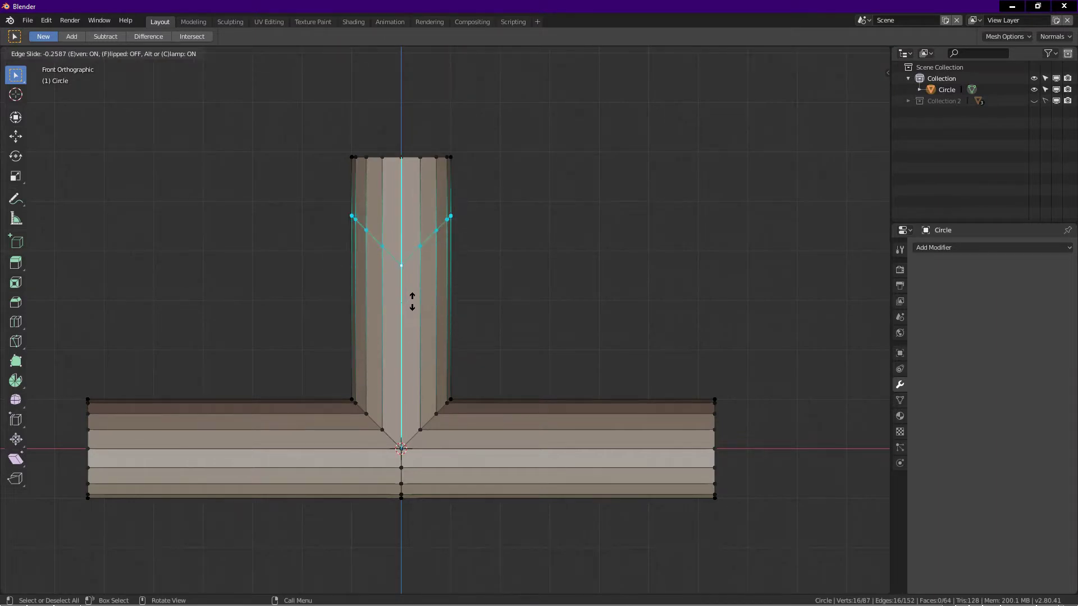
{"action": "key", "text": "f"}
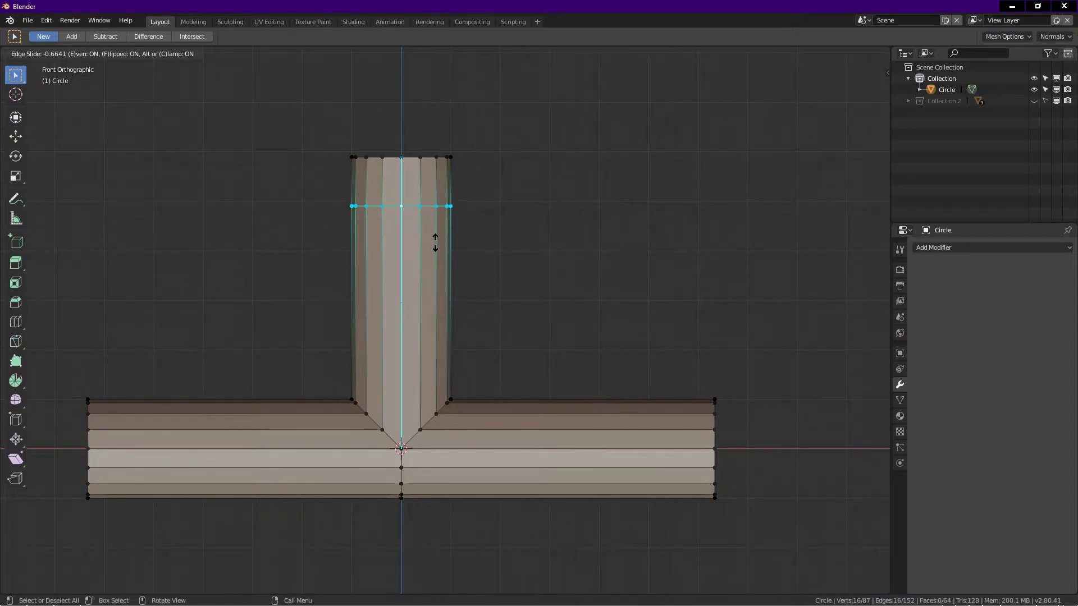
{"action": "left_click", "coordinate": [437, 241]}
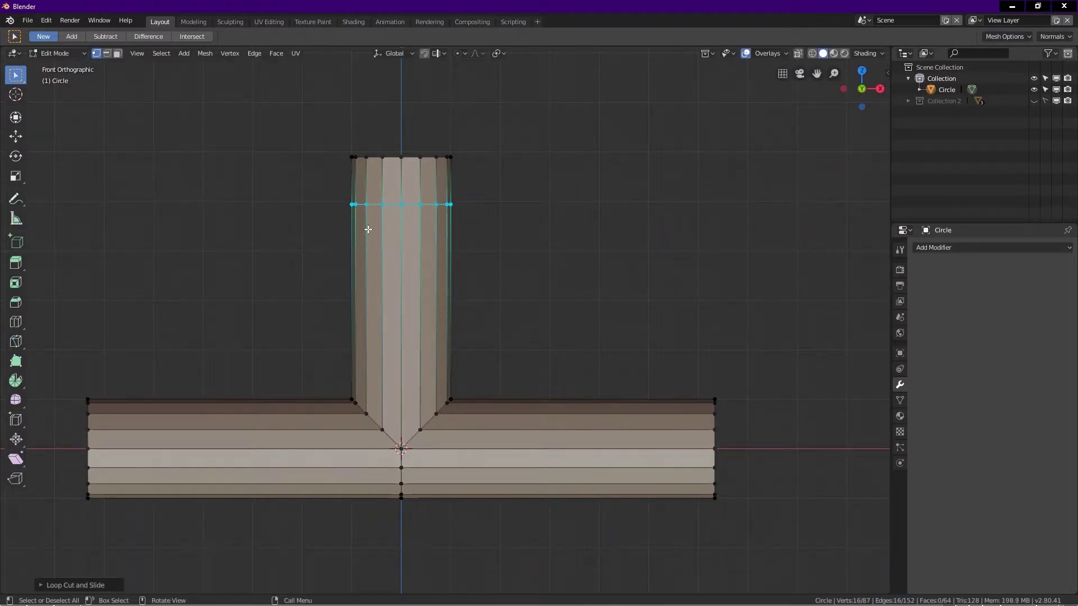
Step: Bevel the loop near the vertical branch's end into a one-segment band, offset about 0.39, and inset its faces by about 0.06
{"action": "scroll", "coordinate": [371, 199], "scroll_direction": "up", "scroll_amount": 1}
{"action": "key", "text": "ctrl+b"}
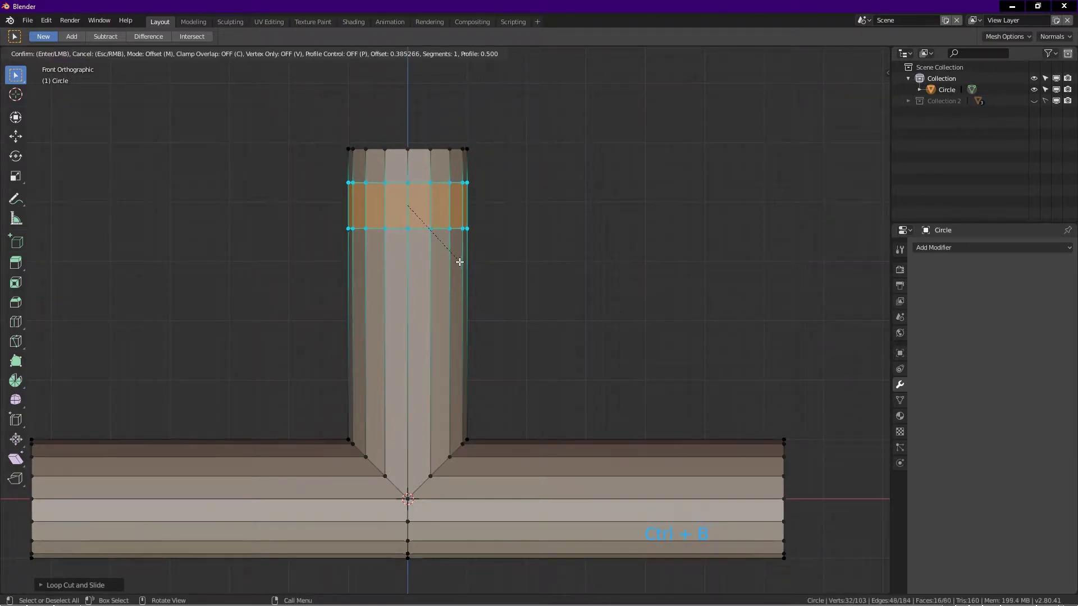
{"action": "left_click", "coordinate": [459, 264]}
{"action": "scroll", "coordinate": [583, 219], "scroll_direction": "up", "scroll_amount": 2}
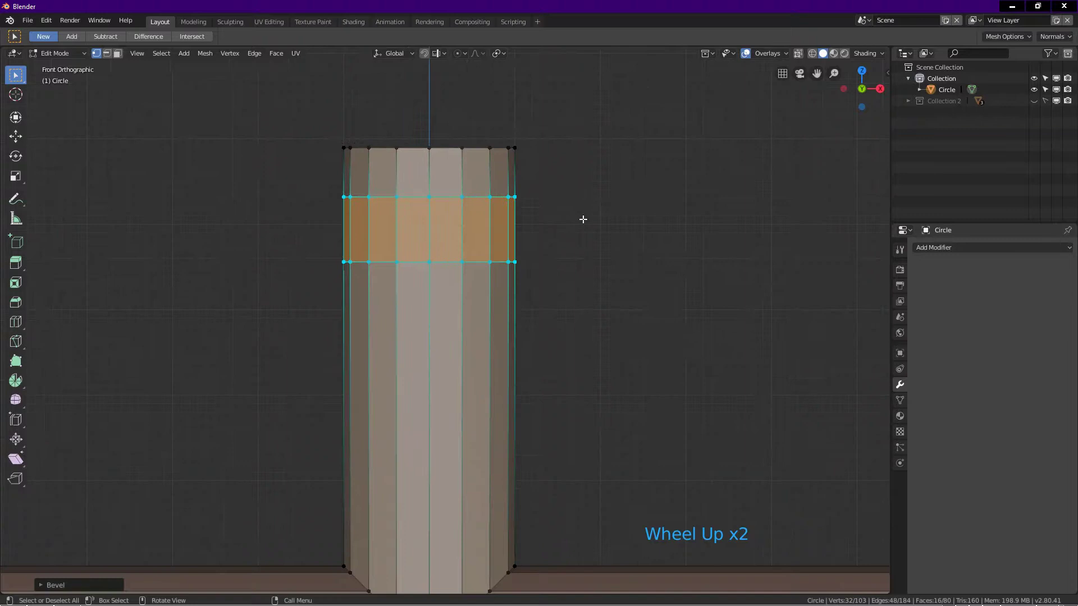
{"action": "key", "text": "i"}
{"action": "key", "text": "shift"}
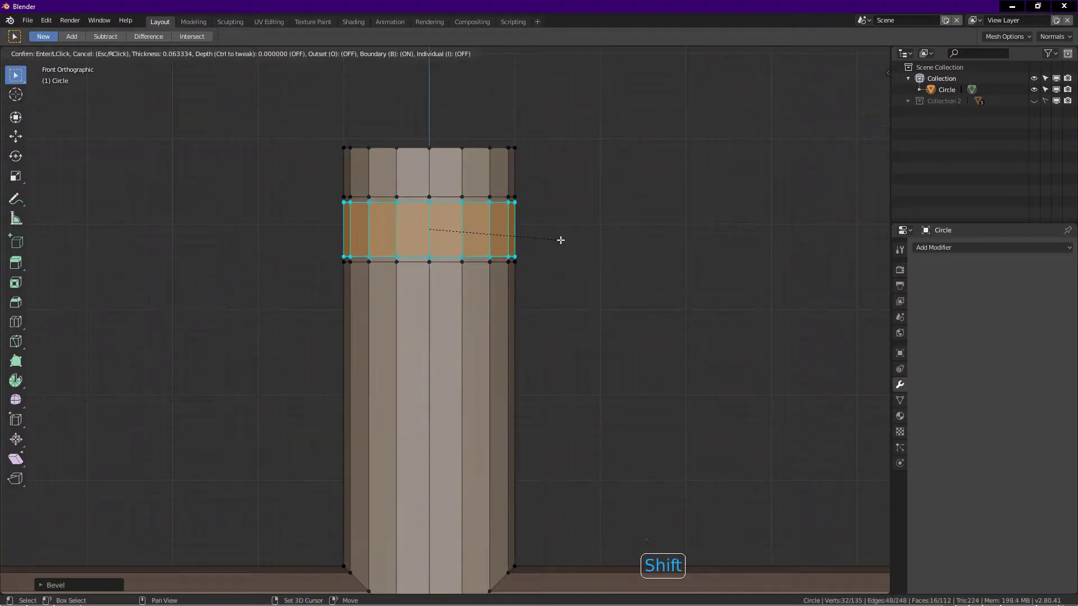
{"action": "left_click", "coordinate": [560, 240]}
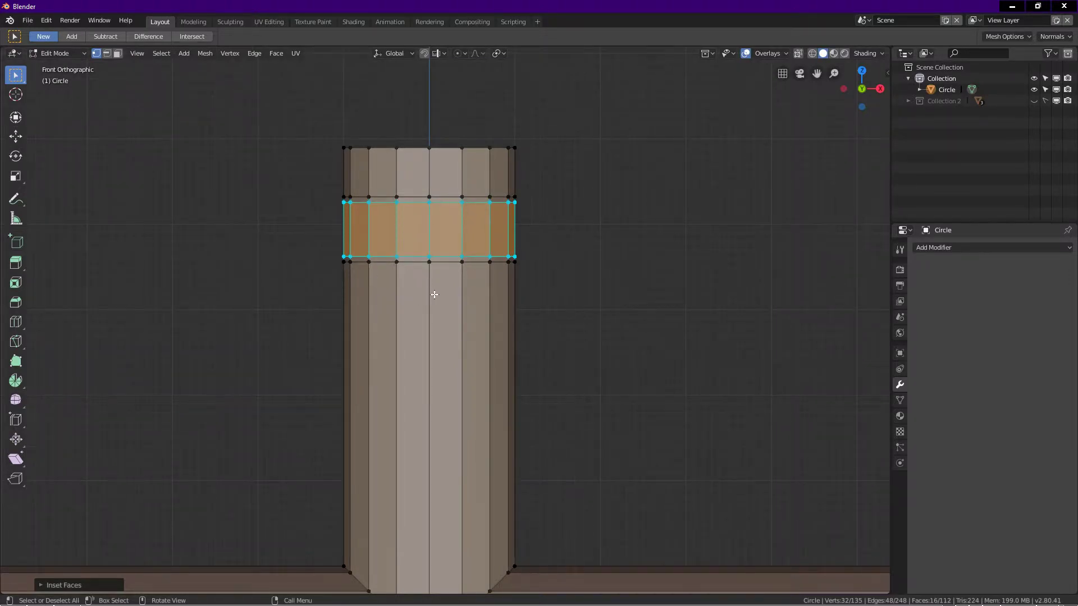
Step: Extrude the inset band's faces in place and push them slightly outward with Shrink/Fatten to start a collar
{"action": "mouse_move", "coordinate": [435, 295]}
{"action": "middle_mouse_down"}
{"action": "mouse_move", "coordinate": [445, 202]}
{"action": "mouse_move", "coordinate": [404, 174]}
{"action": "mouse_move", "coordinate": [440, 217]}
{"action": "mouse_move", "coordinate": [436, 274]}
{"action": "middle_mouse_up"}
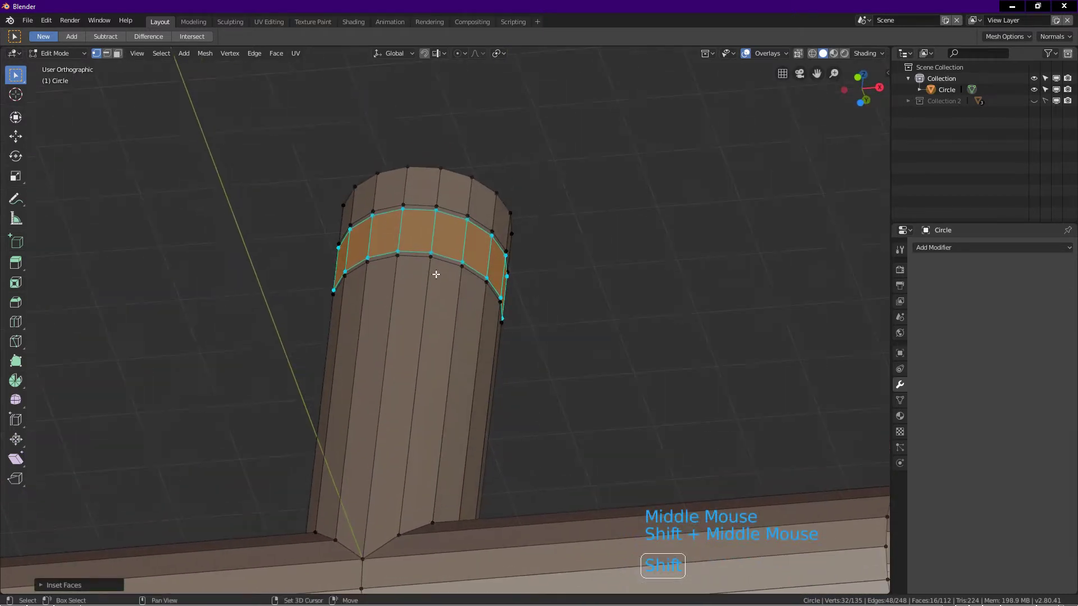
{"action": "scroll", "coordinate": [433, 264], "scroll_direction": "up", "scroll_amount": 3}
{"action": "key", "text": "e"}
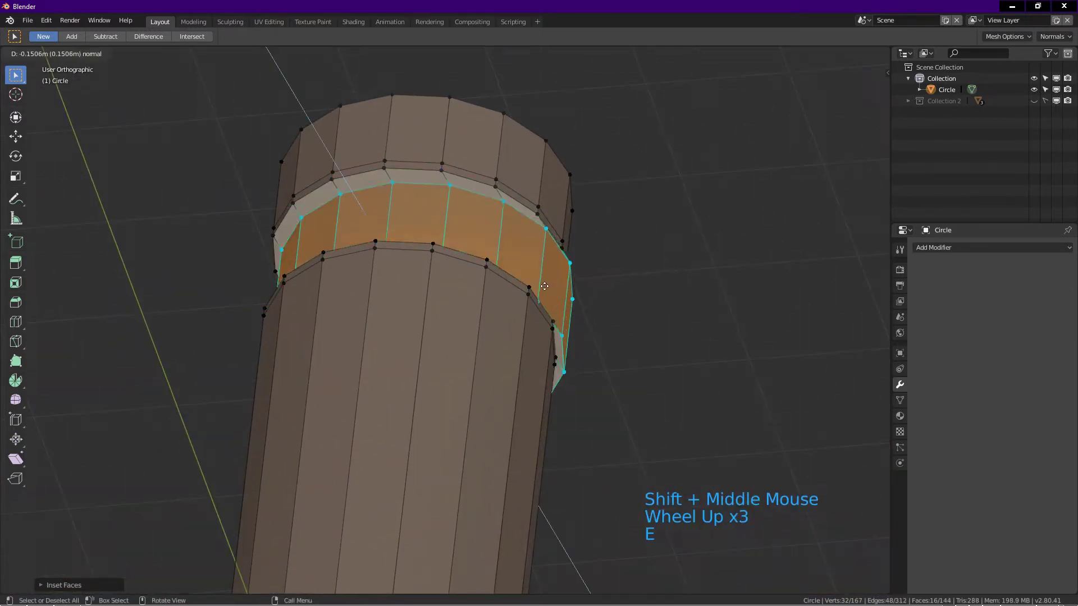
{"action": "left_click", "coordinate": [560, 290]}
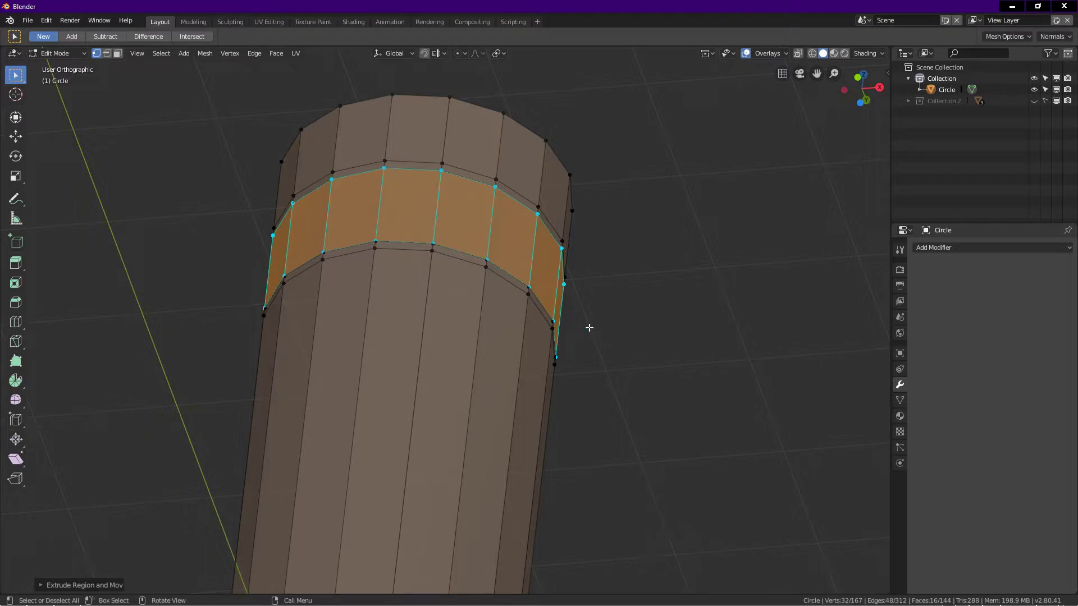
{"action": "left_click", "coordinate": [208, 55]}
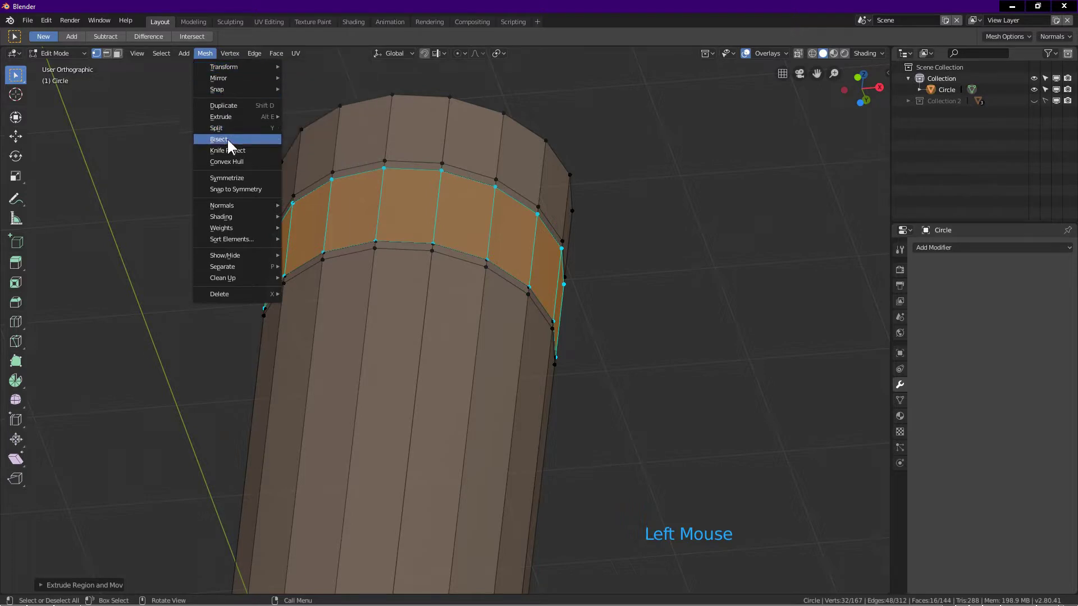
{"action": "mouse_move", "coordinate": [223, 67]}
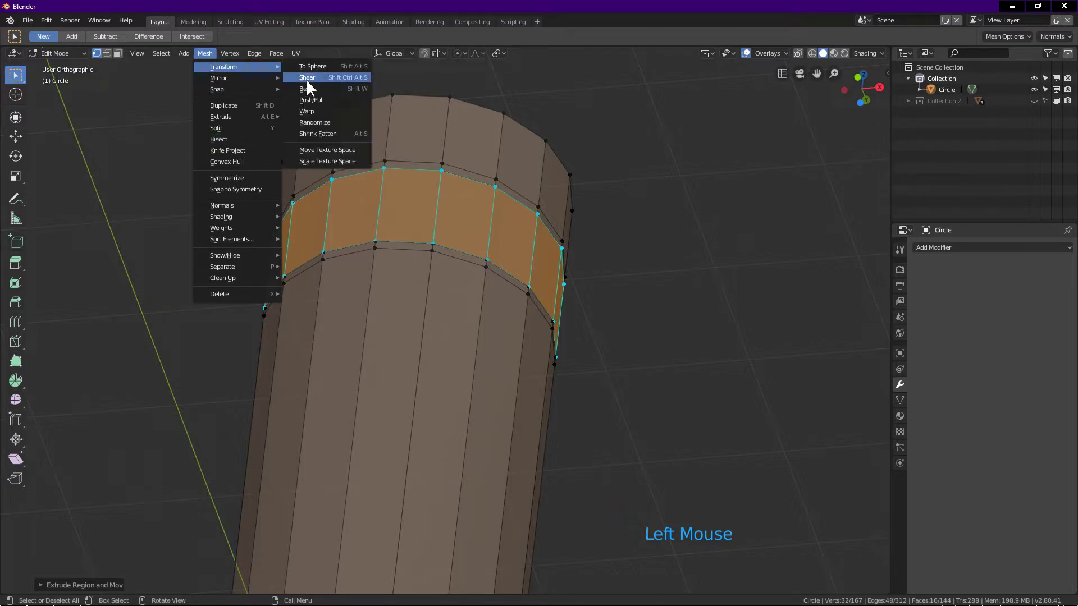
{"action": "left_click", "coordinate": [335, 135]}
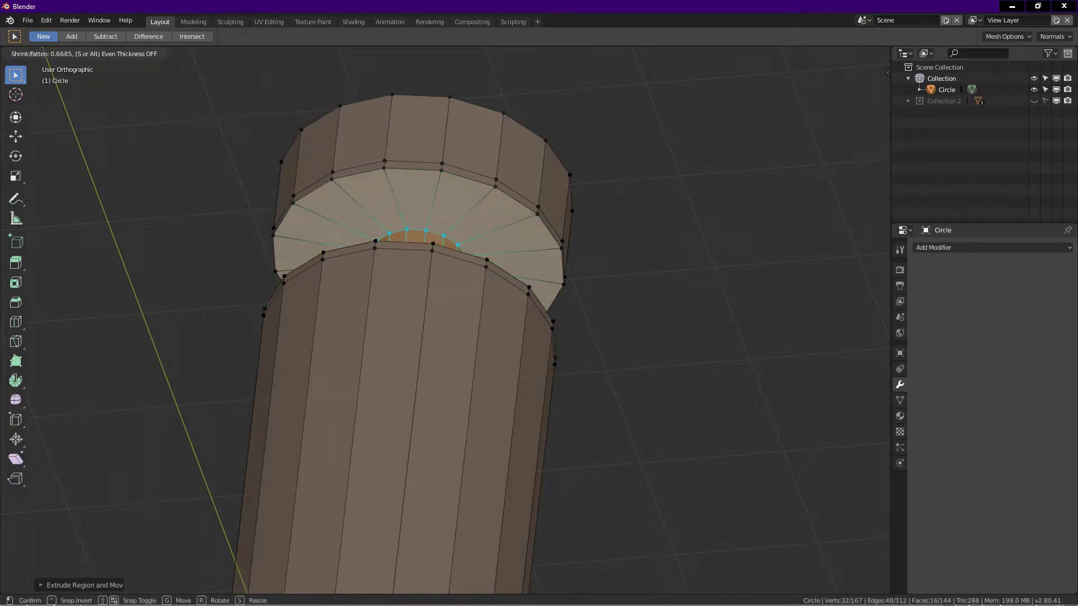
{"action": "key", "text": "shift"}
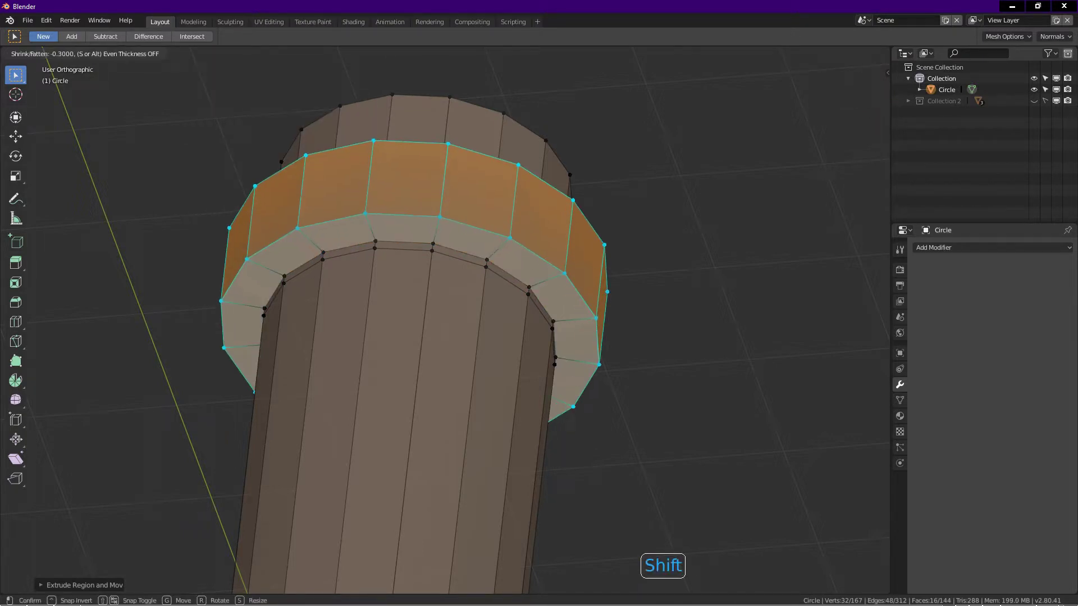
{"action": "left_click", "coordinate": [562, 192]}
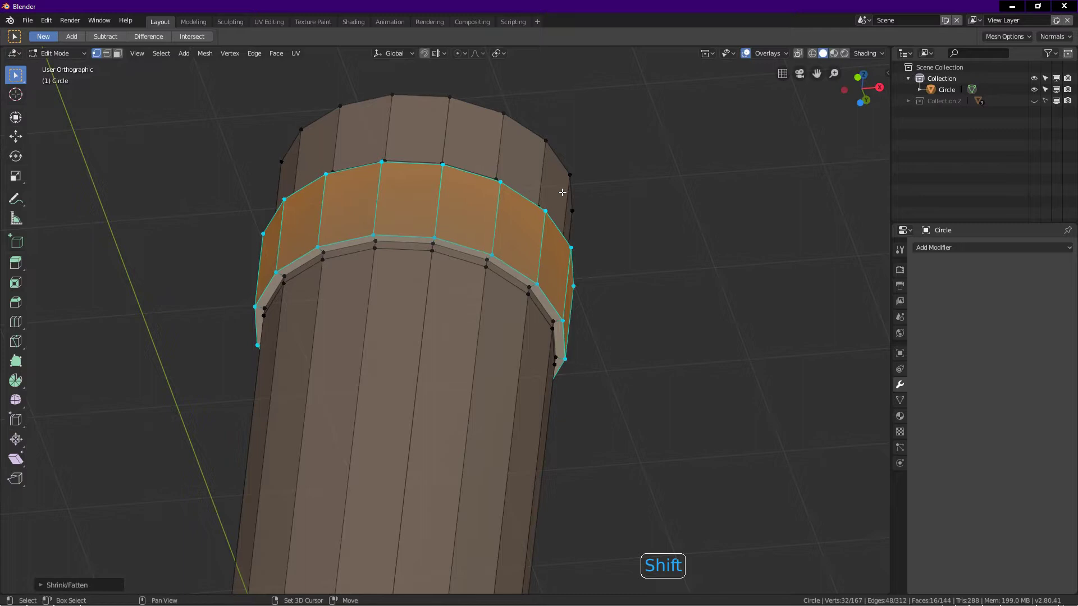
Step: Extrude the collar's outer faces again in place and fatten them outward by about 0.06
{"action": "key", "text": "e"}
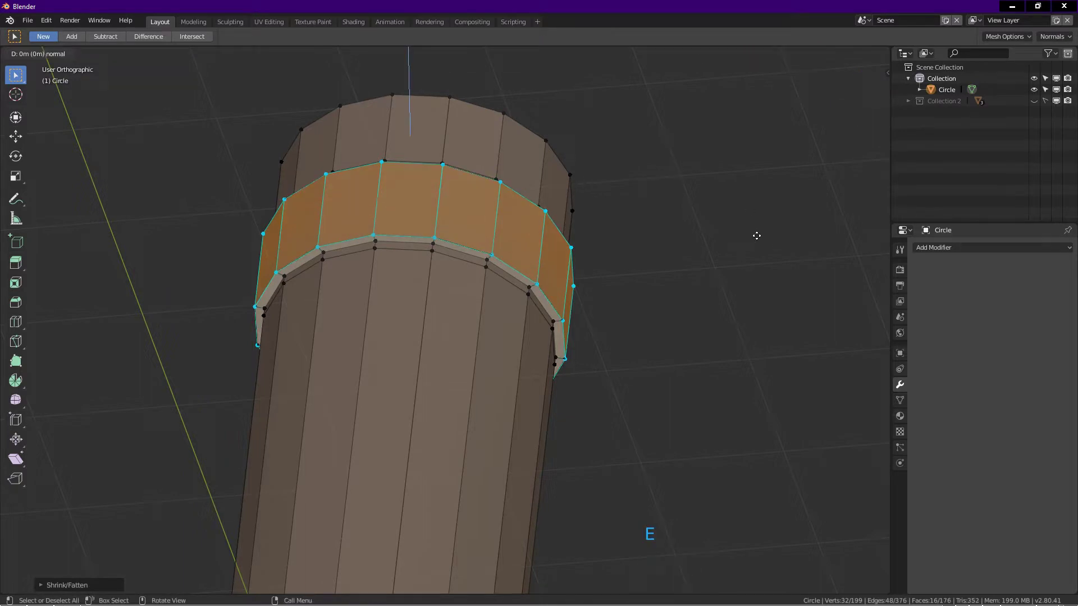
{"action": "right_click", "coordinate": [757, 236]}
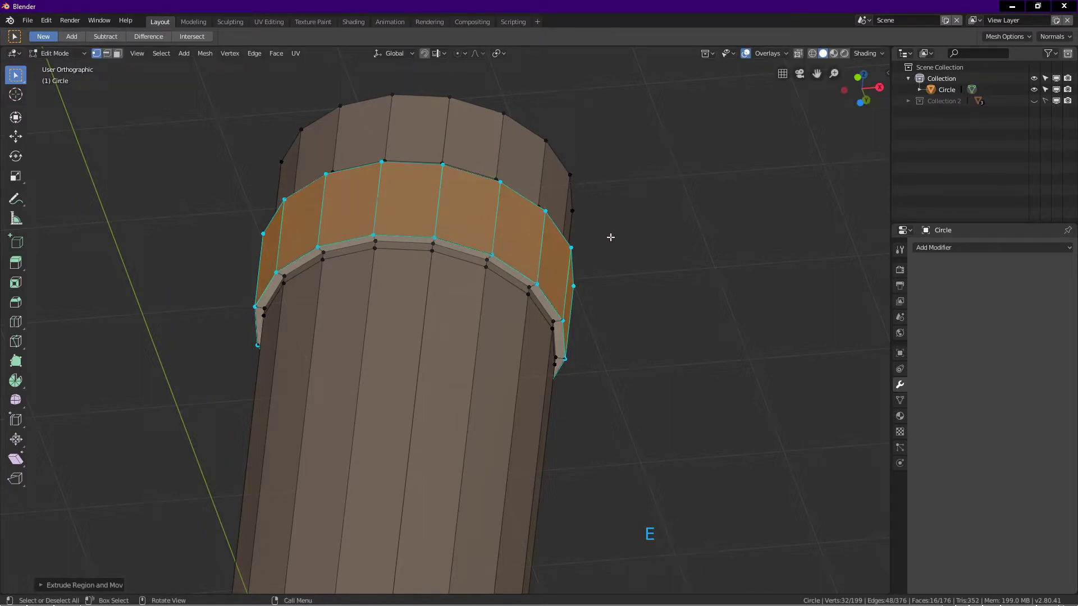
{"action": "key", "text": "alt+s"}
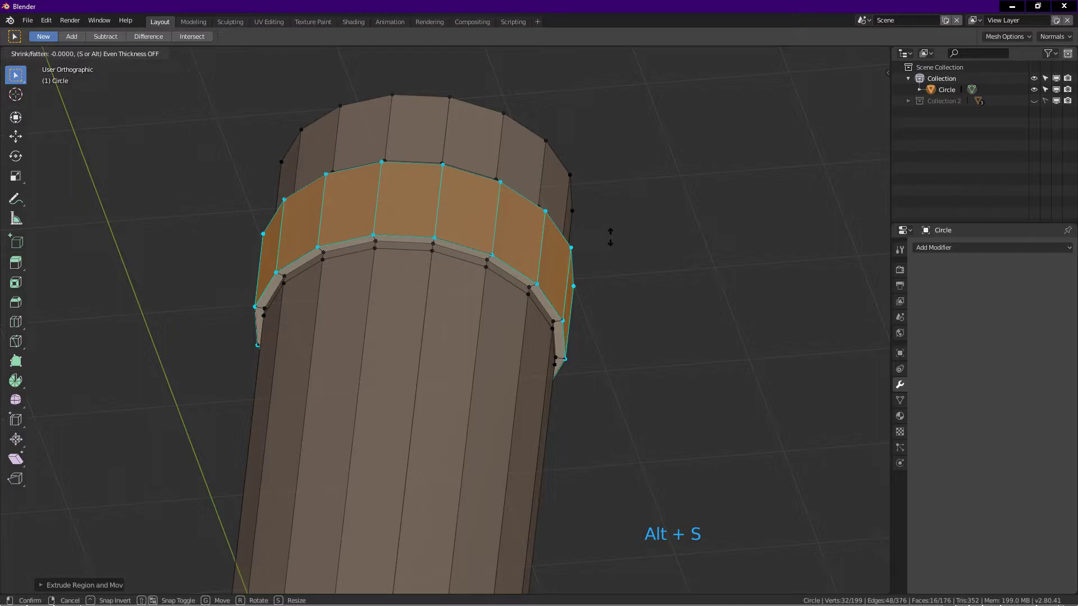
{"action": "key", "text": "shift"}
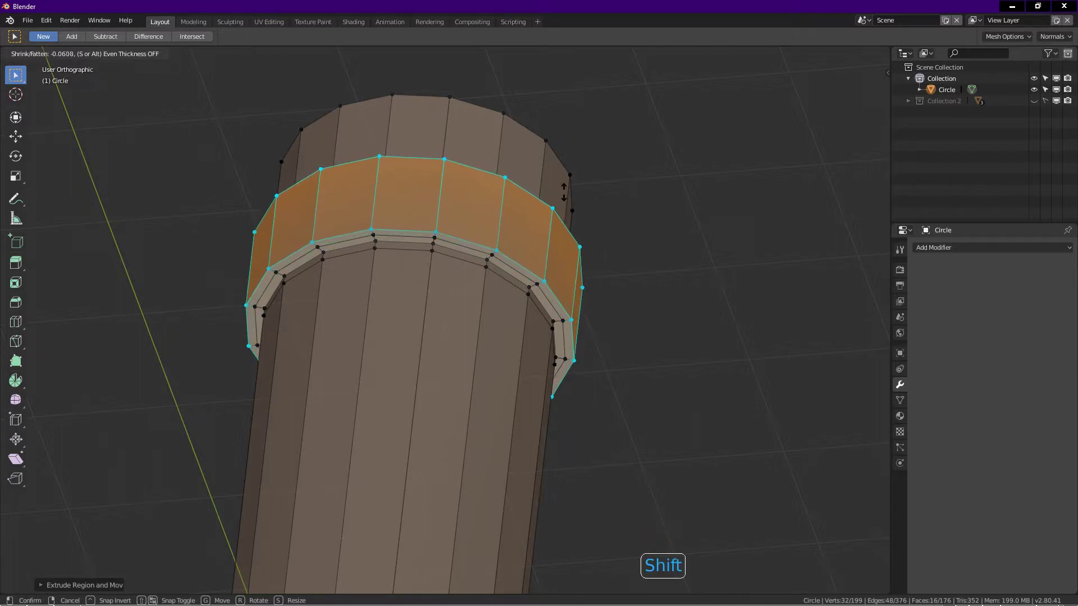
{"action": "left_click", "coordinate": [563, 192]}
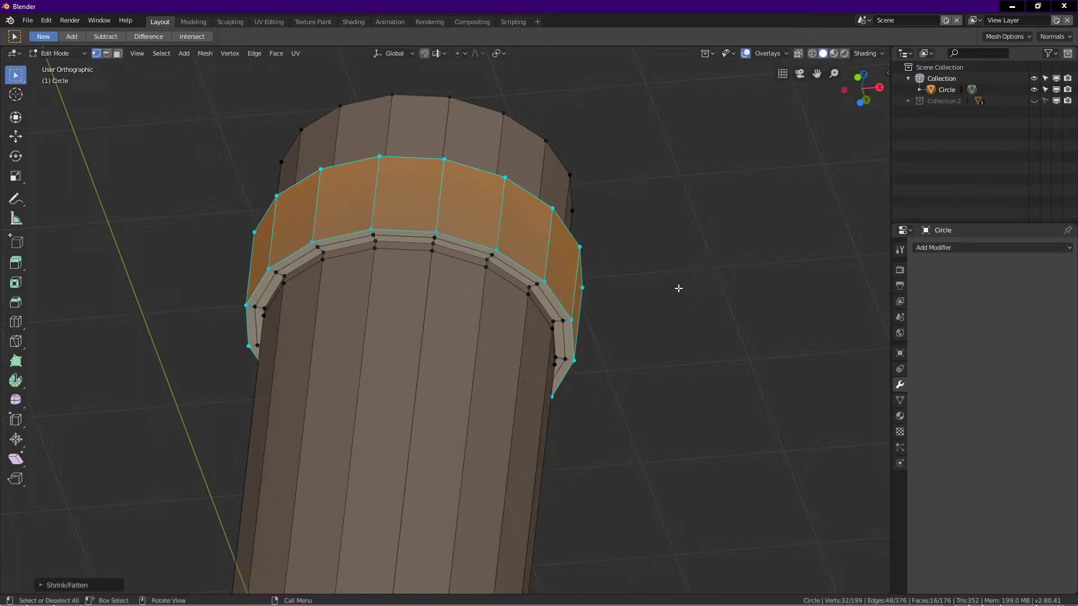
Step: Inset the collar's outer faces slightly to form supporting edges along both rims, and deselect the mesh
{"action": "key", "text": "i"}
{"action": "key", "text": "shift"}
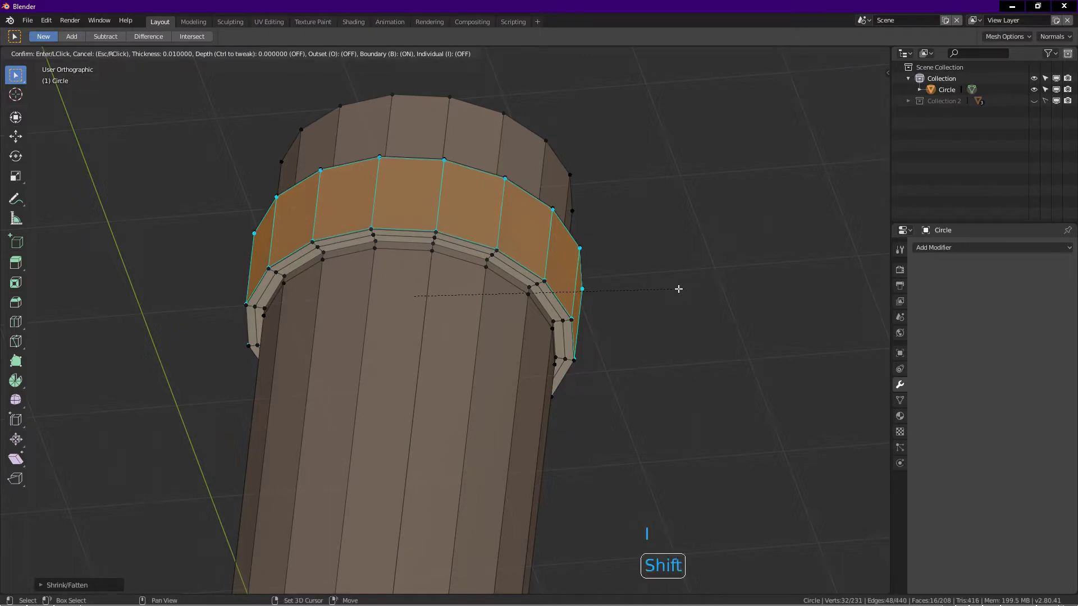
{"action": "left_click", "coordinate": [637, 301]}
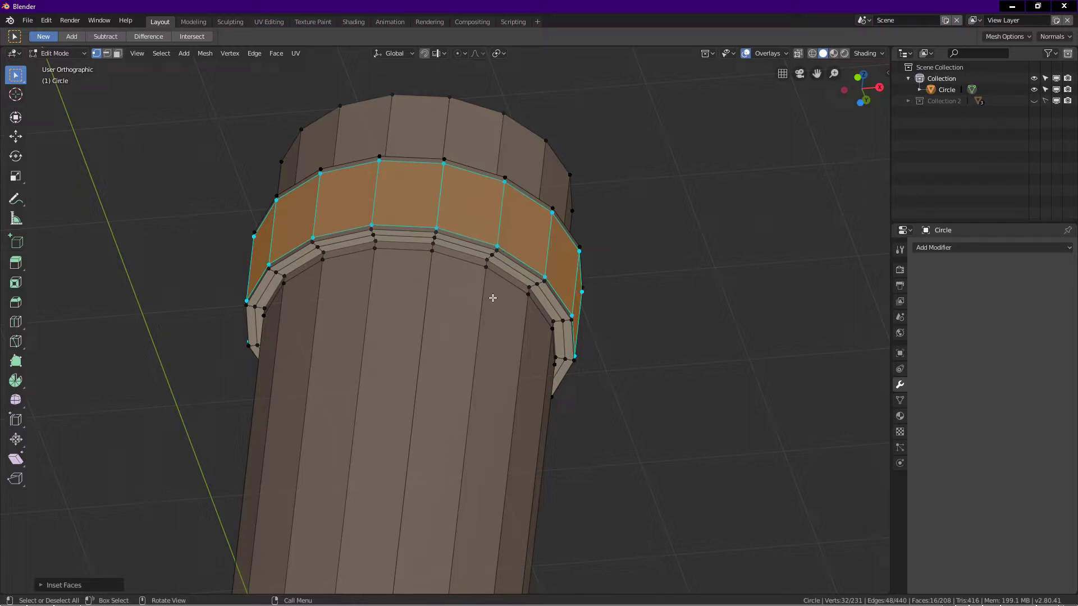
{"action": "scroll", "coordinate": [477, 337], "scroll_direction": "down", "scroll_amount": 4}
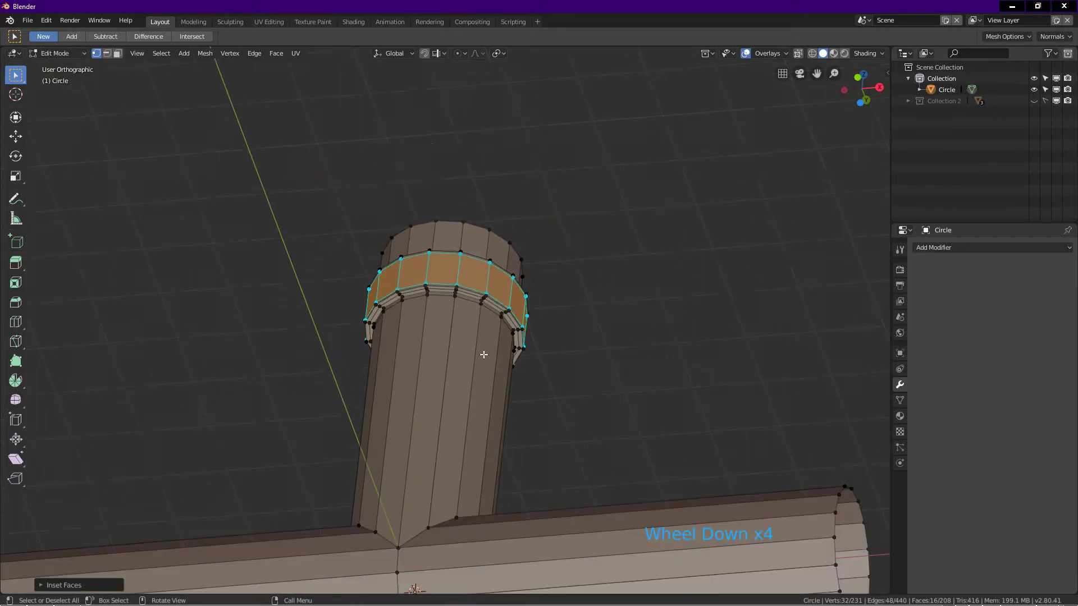
{"action": "middle_click_drag", "start_coordinate": [484, 356], "coordinate": [527, 330], "text": "shift"}
{"action": "left_click", "coordinate": [563, 337]}
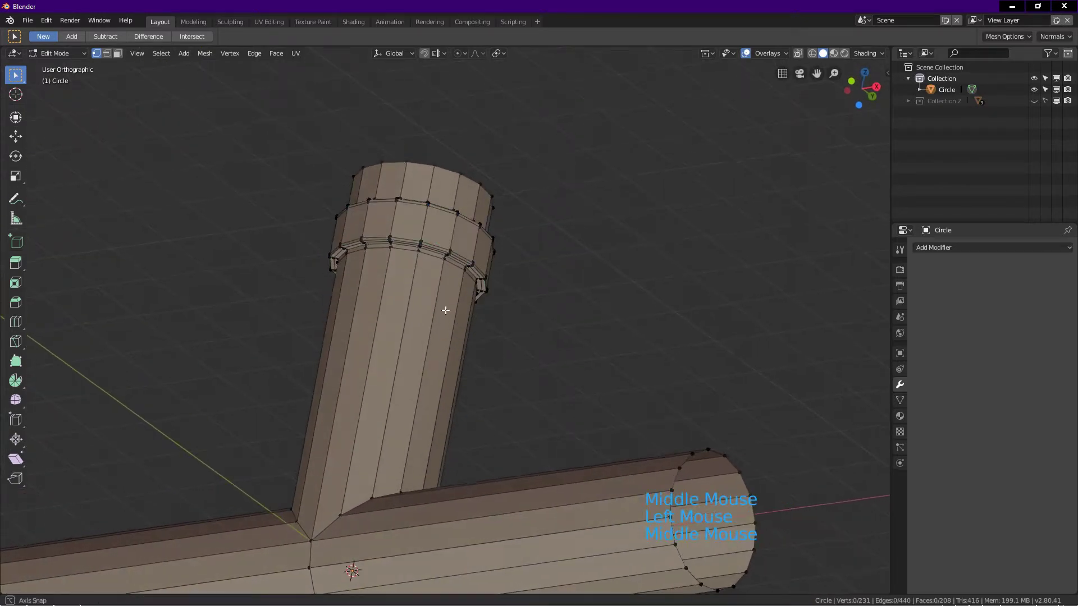
Step: Add a loop cut on the right horizontal branch in front view, sliding it about 0.94 toward the junction with Even on and Flipped off
{"action": "middle_click_drag", "start_coordinate": [445, 308], "coordinate": [512, 267]}
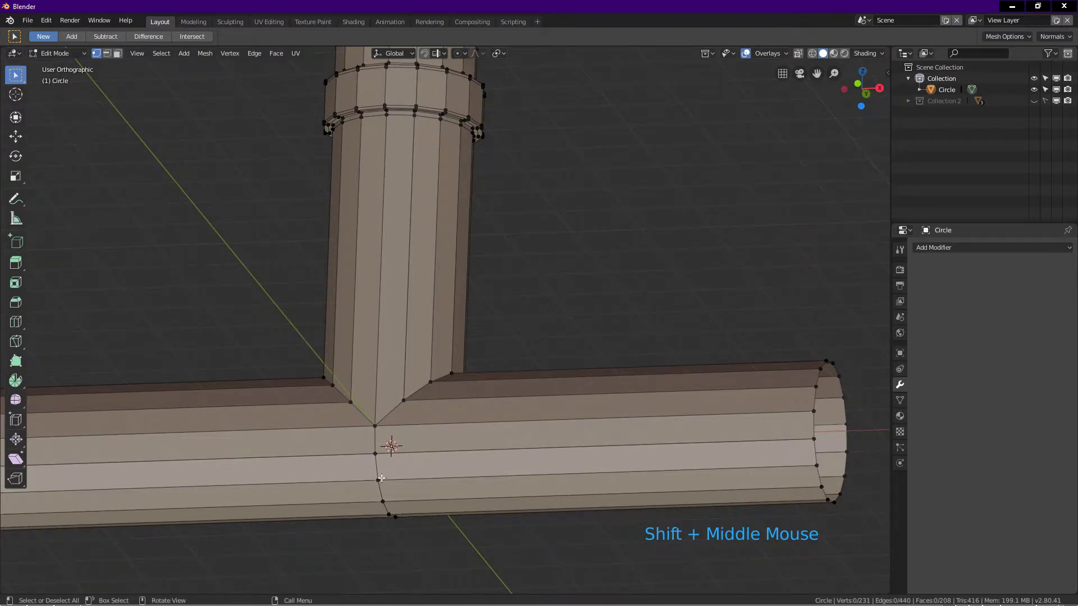
{"action": "key", "text": "KP_1"}
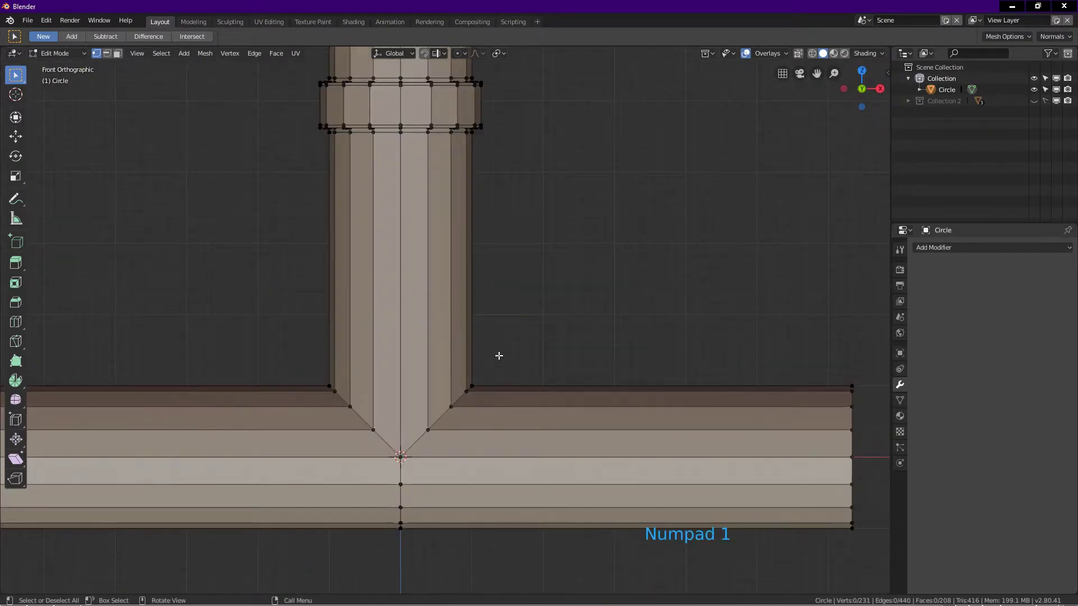
{"action": "middle_click_drag", "start_coordinate": [525, 405], "coordinate": [567, 347], "text": "shift"}
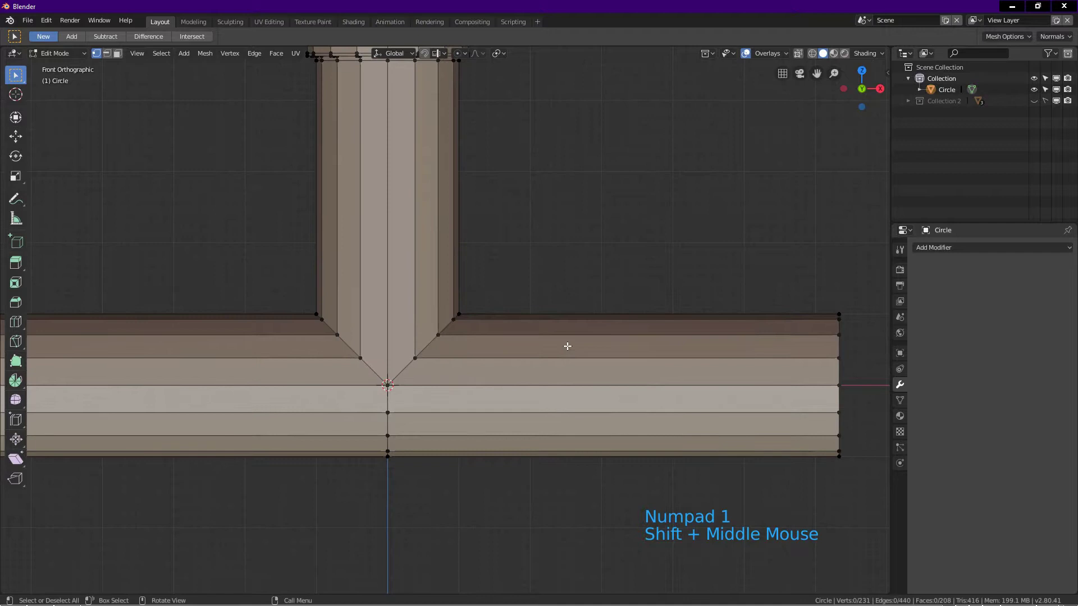
{"action": "key", "text": "ctrl+r"}
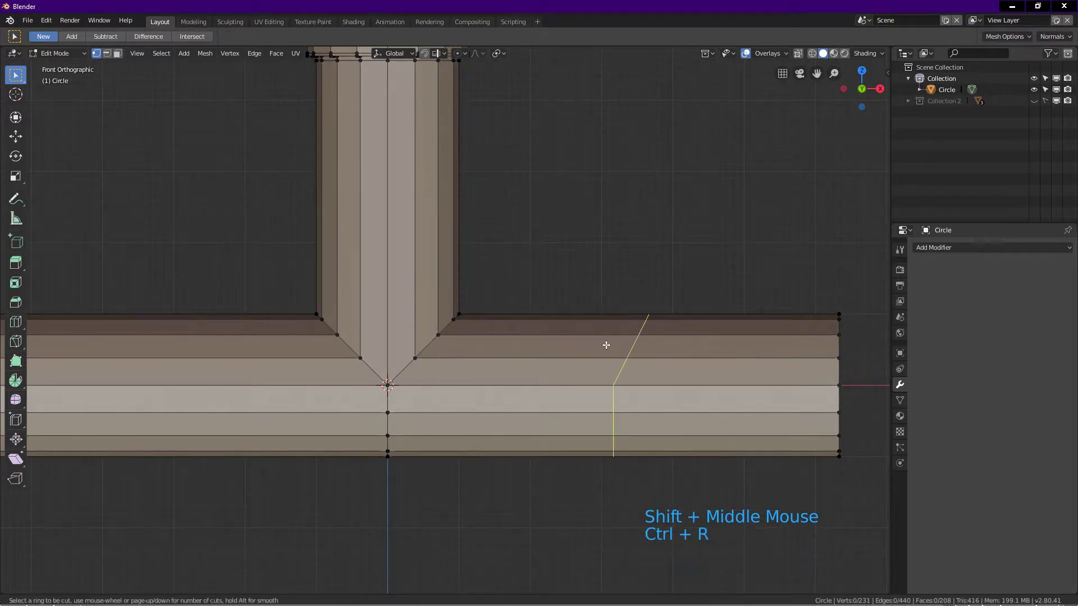
{"action": "left_click", "coordinate": [607, 345]}
{"action": "key", "text": "e"}
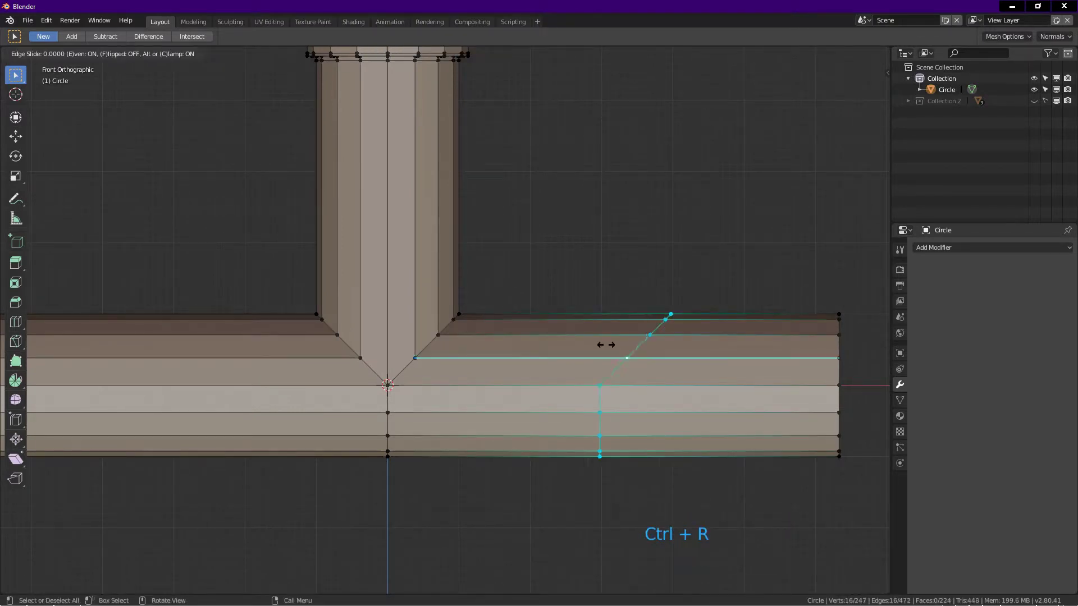
{"action": "key", "text": "f"}
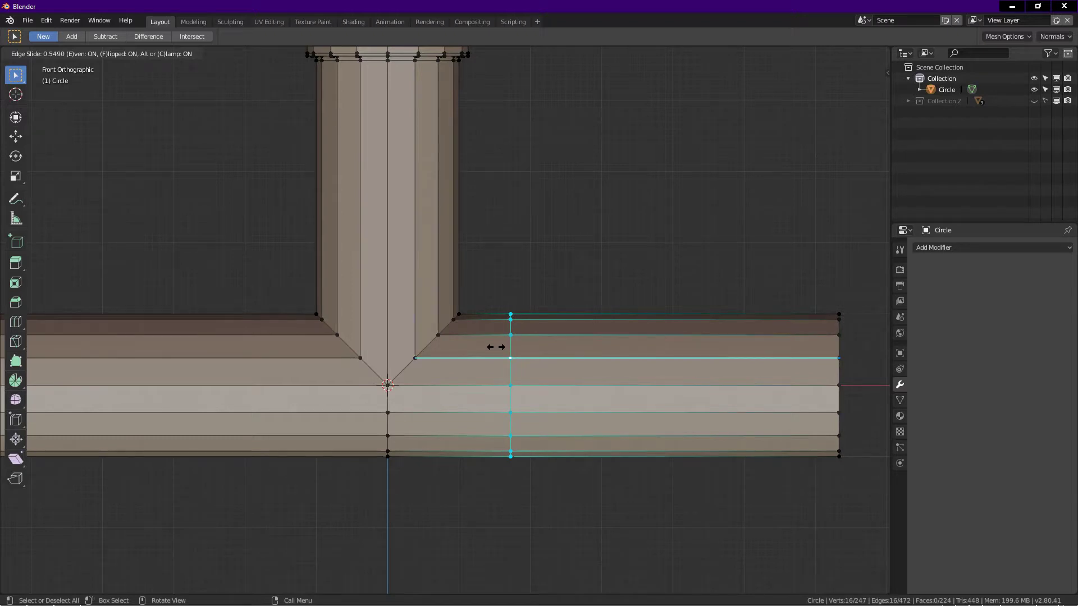
{"action": "key", "text": "f"}
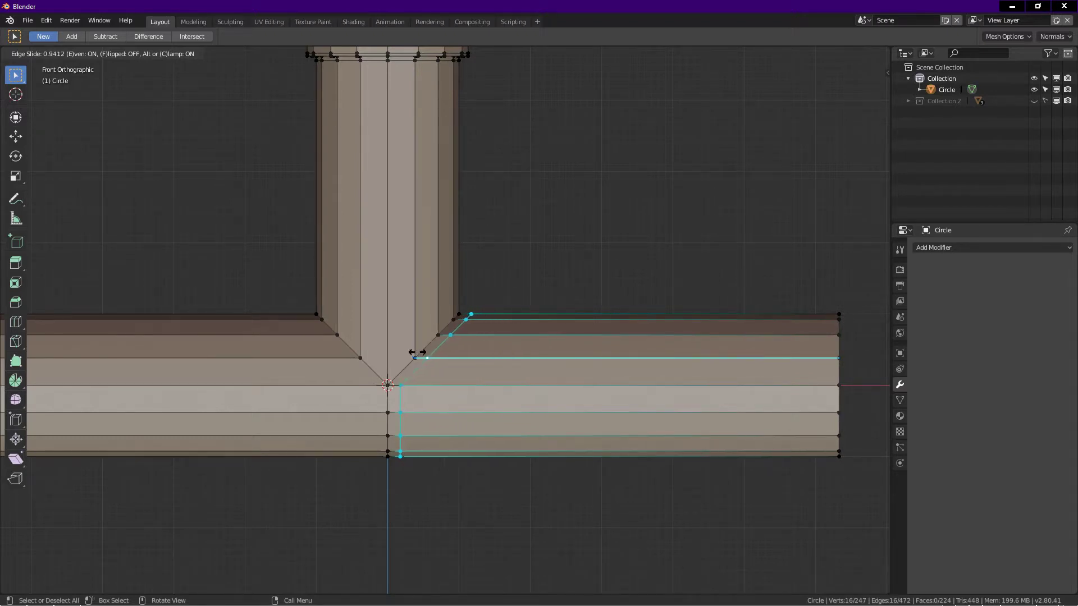
{"action": "key", "text": "shift"}
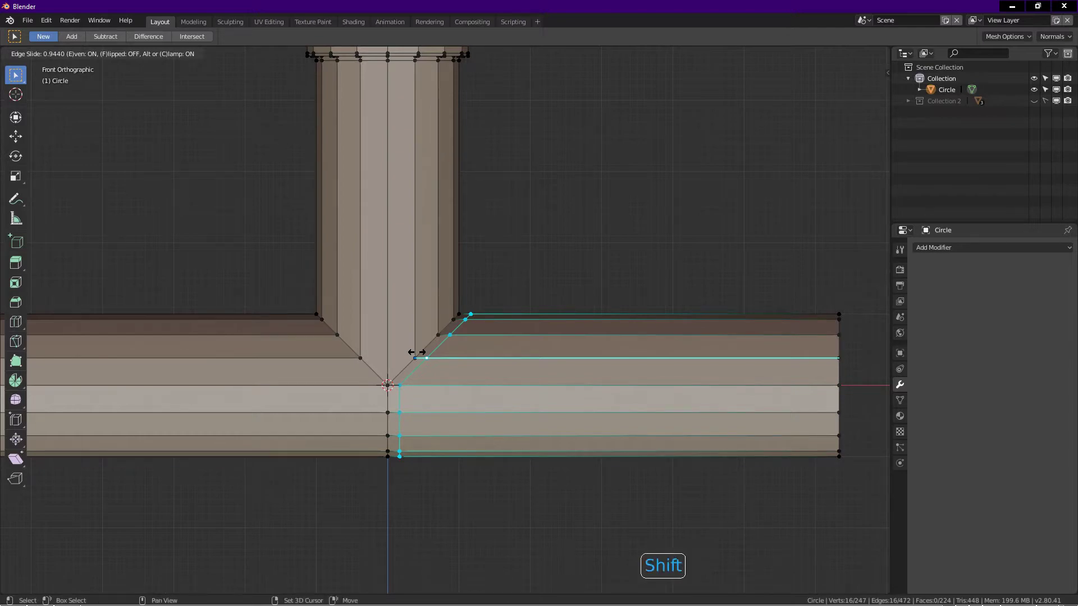
{"action": "left_click", "coordinate": [415, 353]}
Step: Add a loop cut on the left horizontal branch, sliding it with Even on close to the junction seam to match the right side
{"action": "middle_click_drag", "start_coordinate": [329, 345], "coordinate": [440, 331], "text": "shift"}
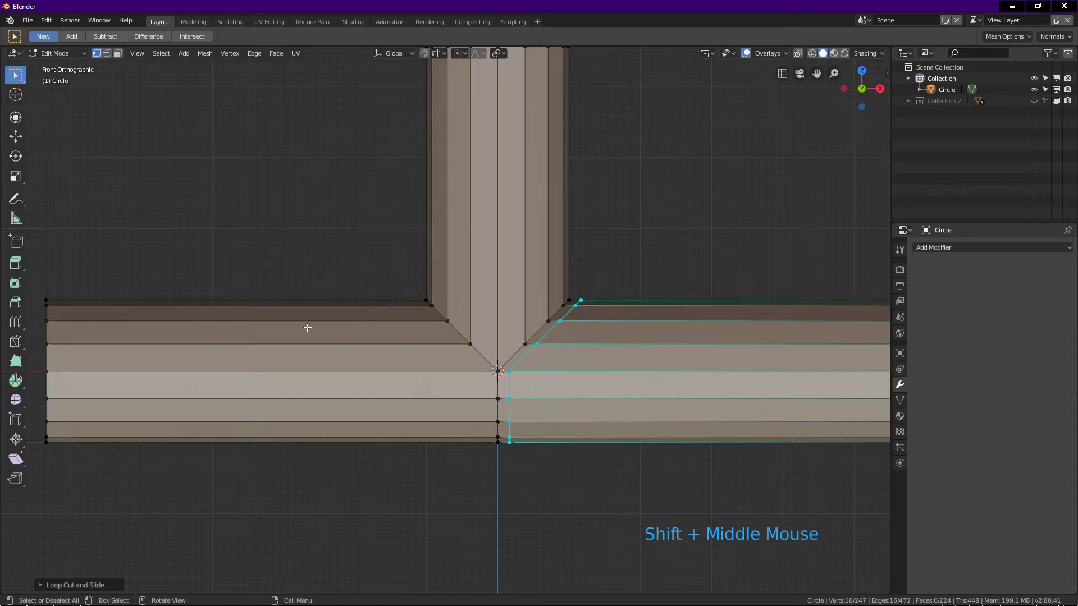
{"action": "key", "text": "ctrl+r"}
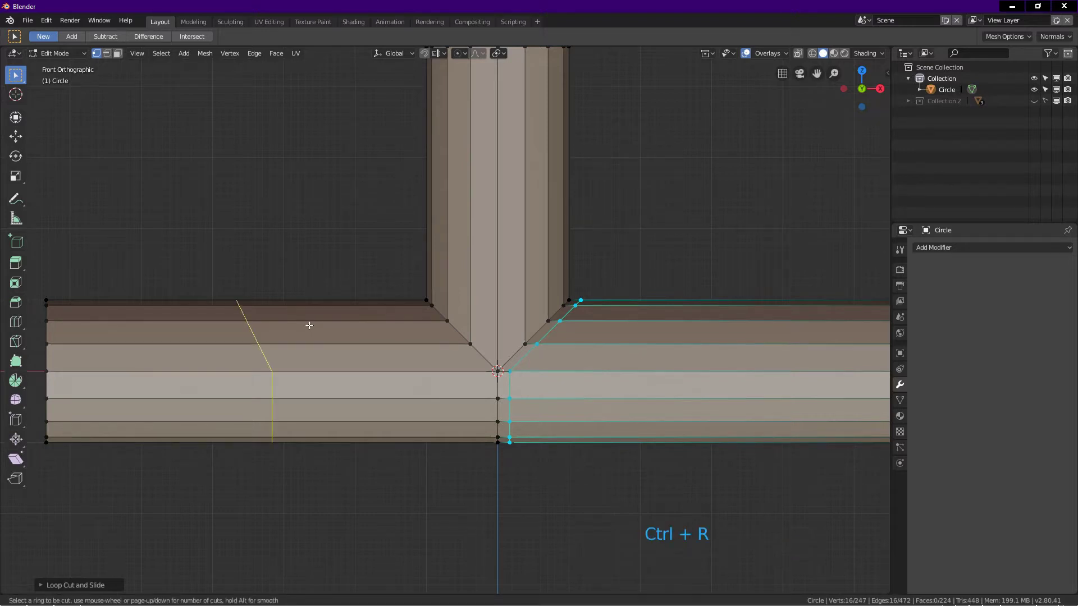
{"action": "left_click", "coordinate": [309, 325]}
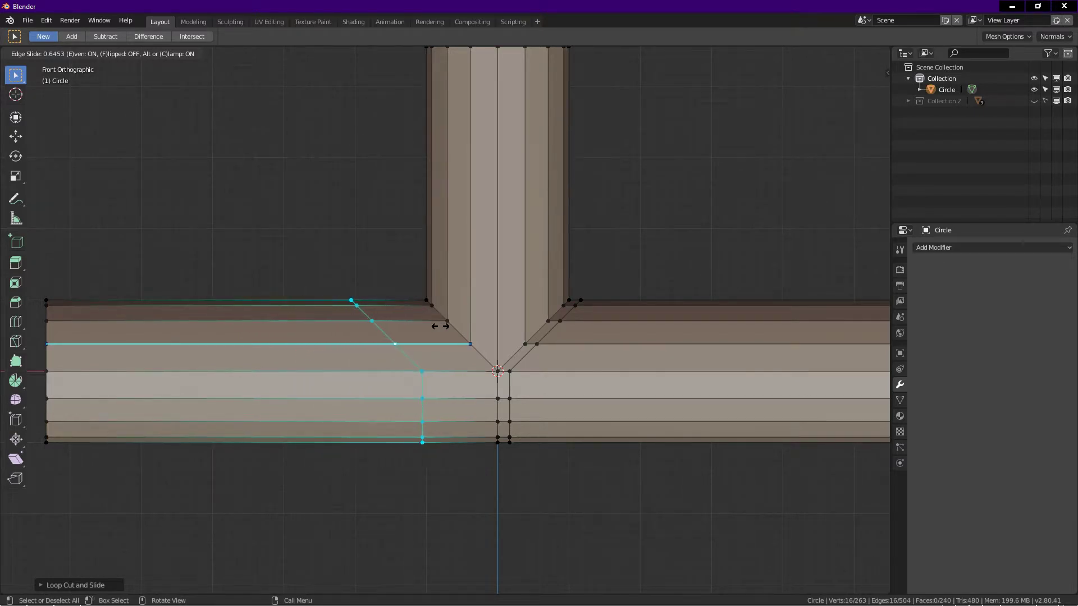
{"action": "key", "text": "shift"}
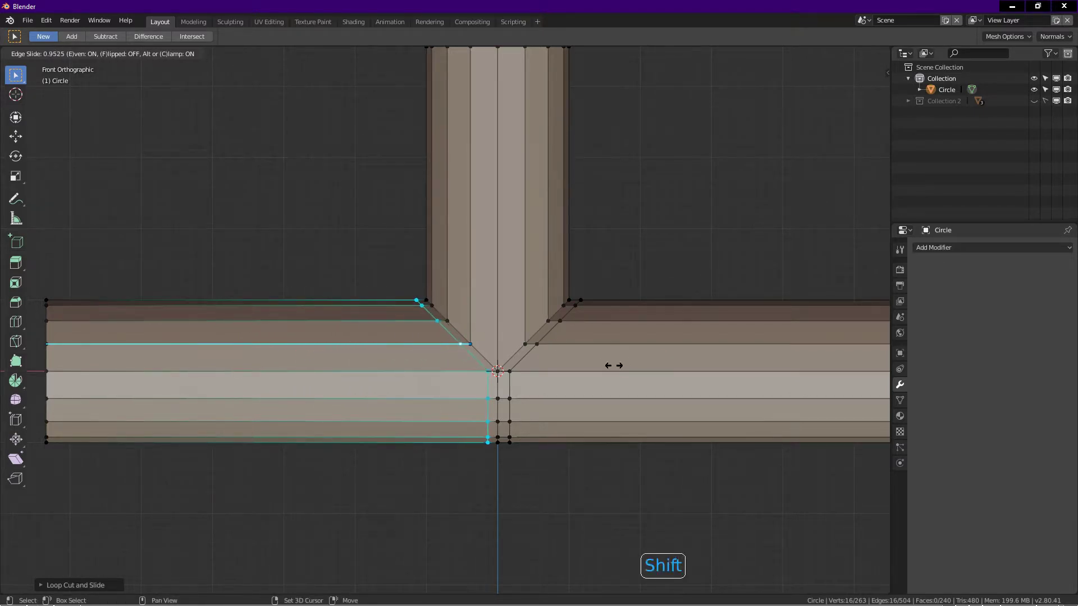
{"action": "left_click", "coordinate": [578, 364]}
Step: Add a loop cut on the vertical branch below the collar, sliding it with Even on down close to the junction seam
{"action": "middle_click_drag", "start_coordinate": [502, 305], "coordinate": [442, 409], "text": "shift"}
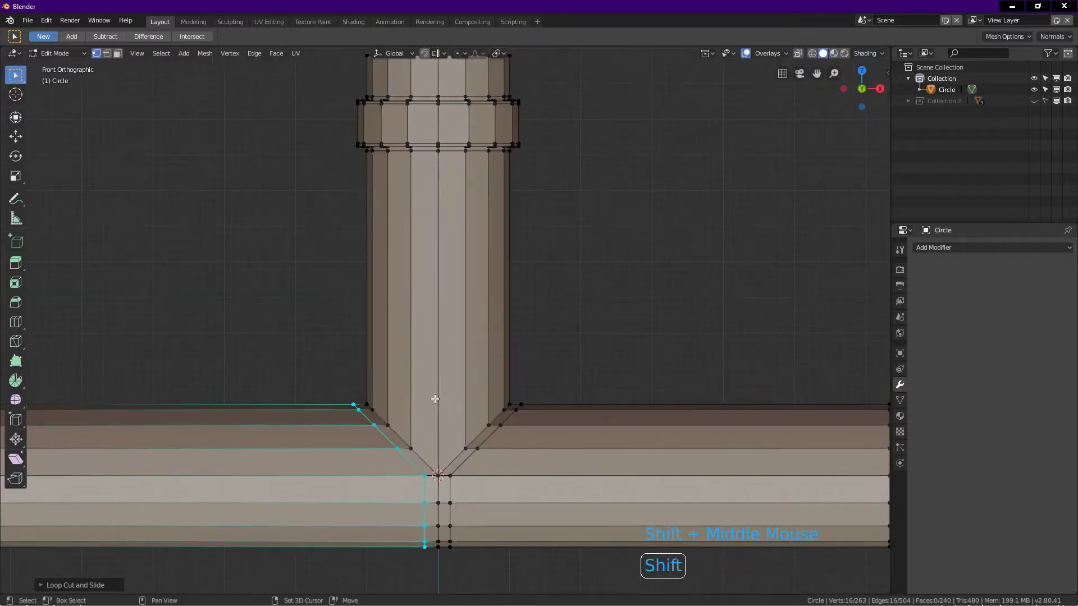
{"action": "key", "text": "ctrl+r"}
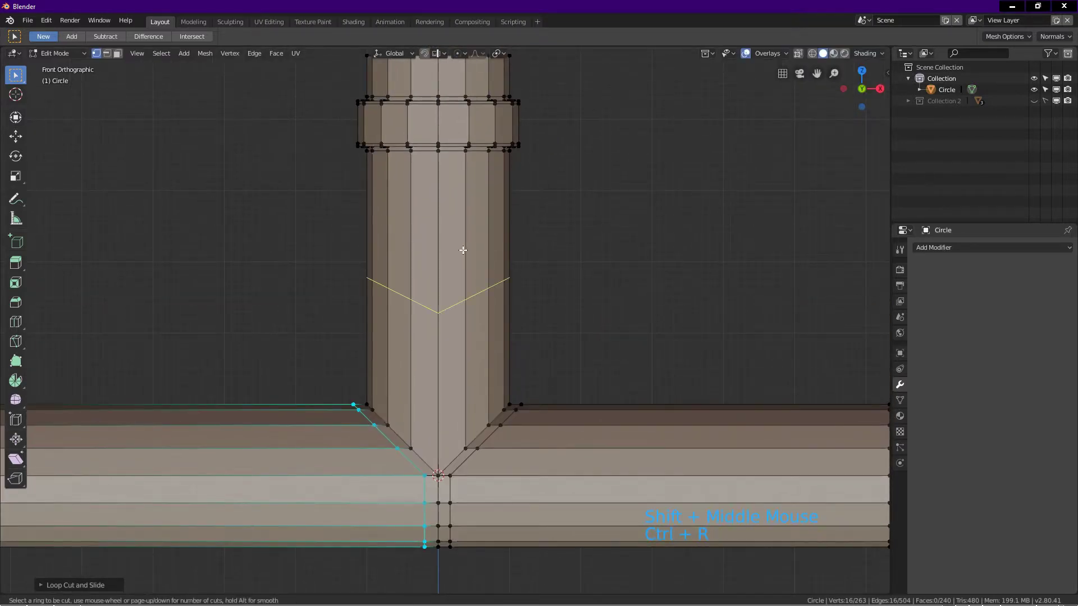
{"action": "left_click", "coordinate": [463, 250]}
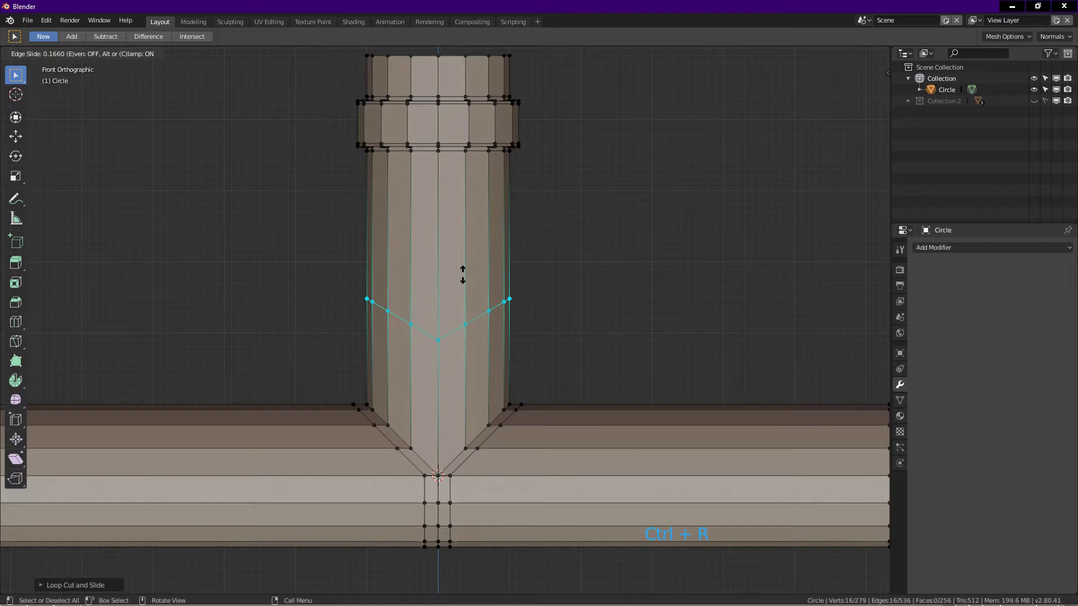
{"action": "key", "text": "e"}
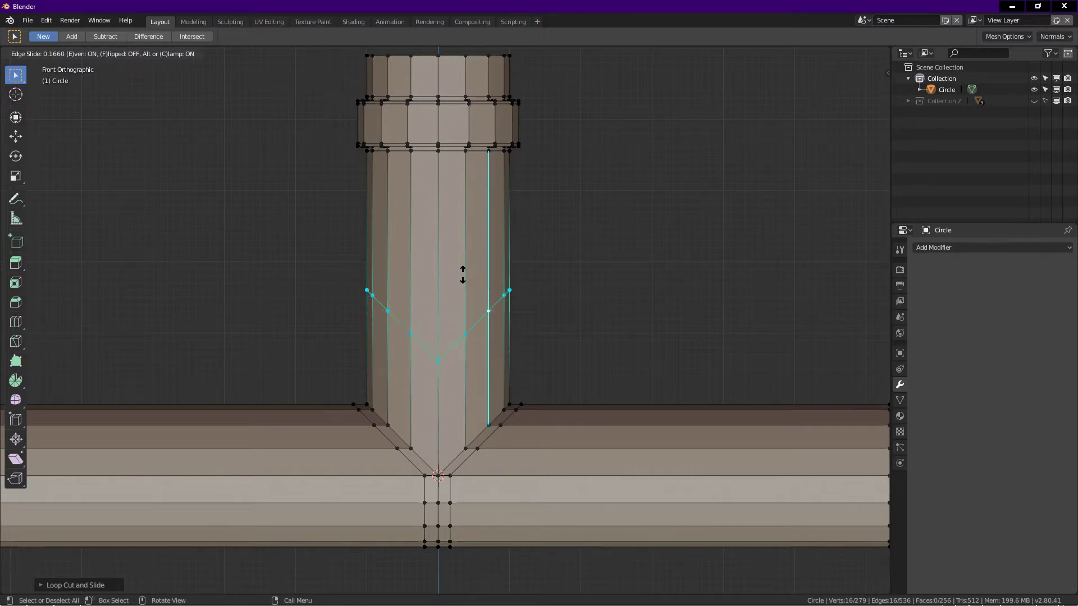
{"action": "key", "text": "shift"}
{"action": "left_click", "coordinate": [456, 385]}
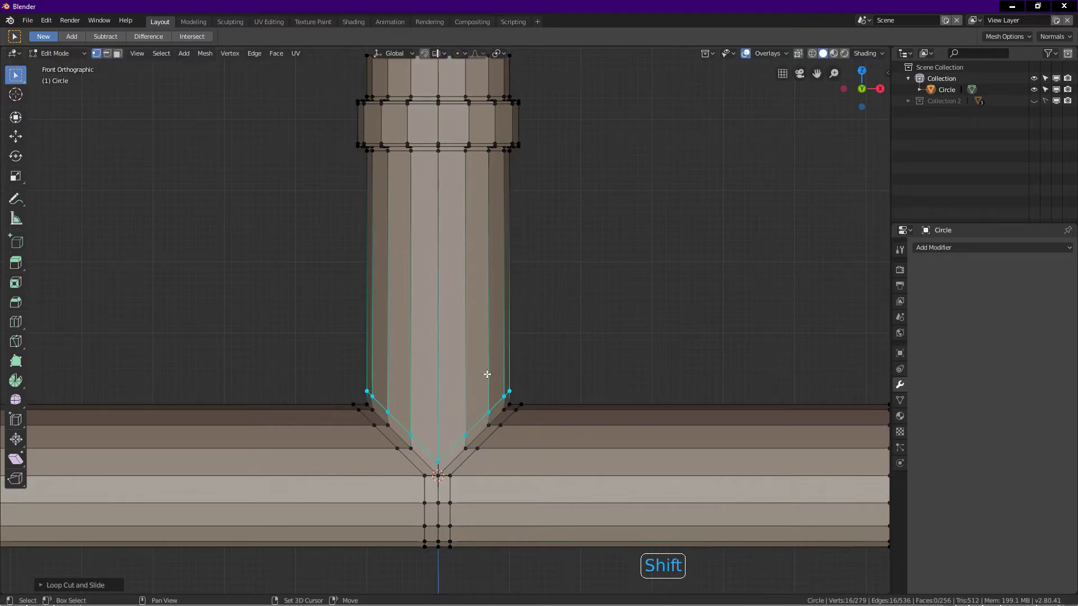
{"action": "scroll", "coordinate": [484, 365], "scroll_direction": "down", "scroll_amount": 2}
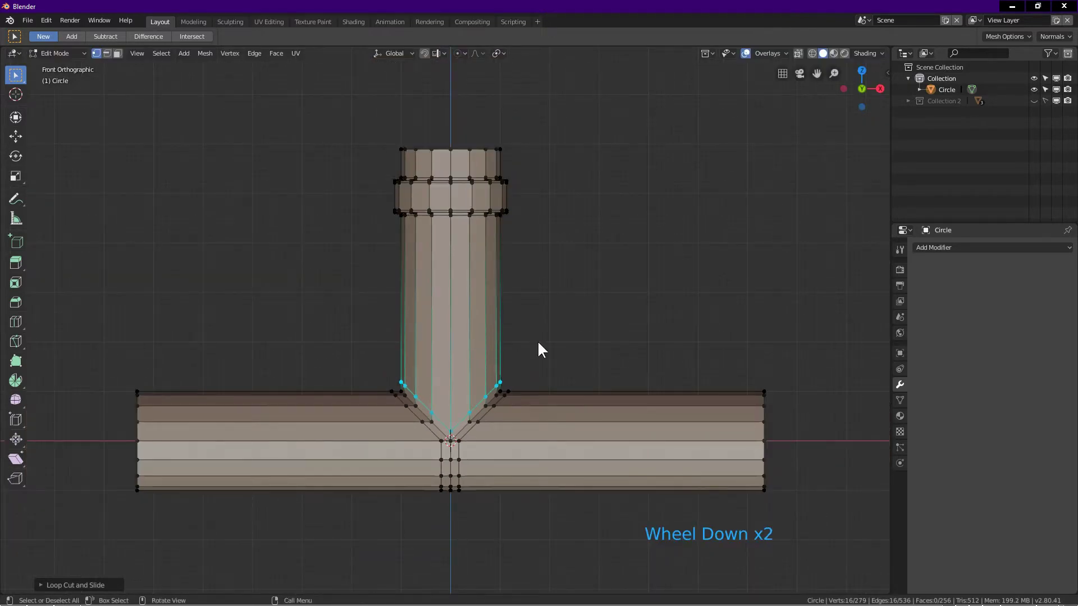
Step: Return to Object Mode and shade the T-shaped pipe smooth
{"action": "key", "text": "Tab"}
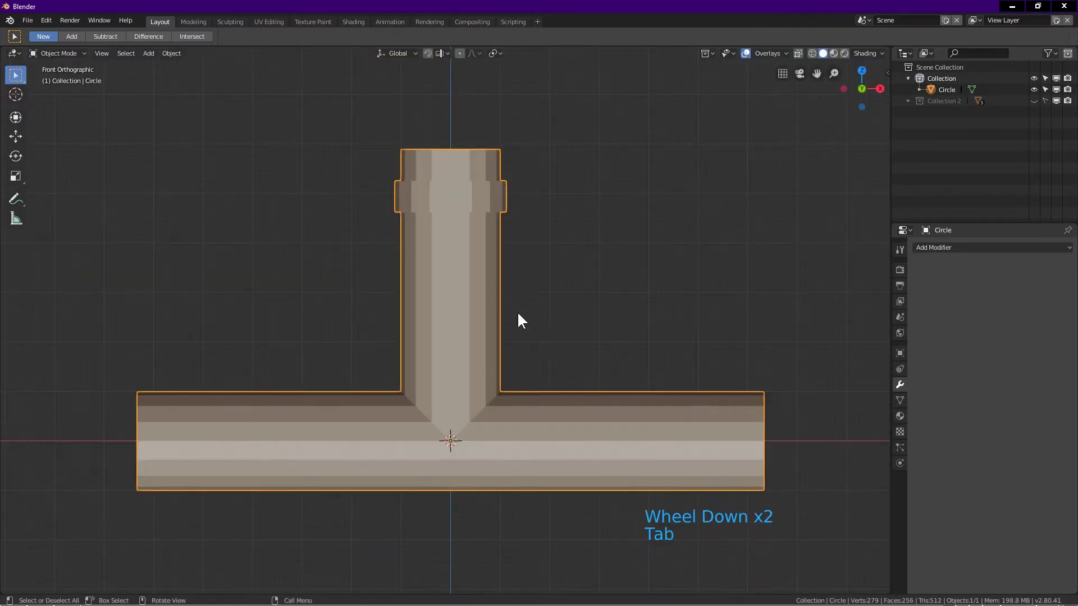
{"action": "left_click", "coordinate": [476, 285]}
{"action": "right_click", "coordinate": [475, 285]}
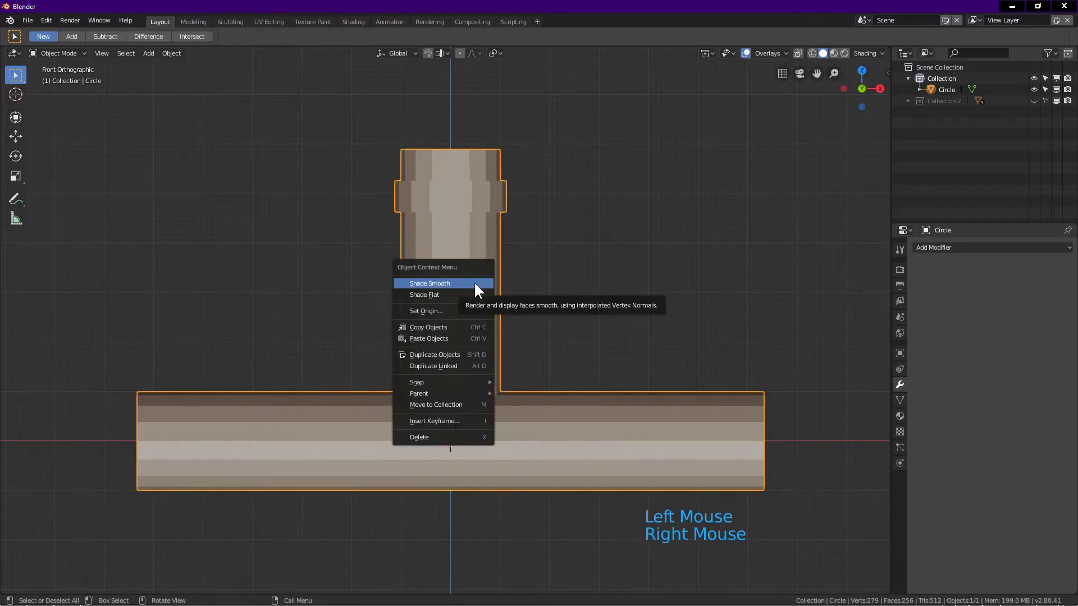
{"action": "left_click", "coordinate": [473, 282]}
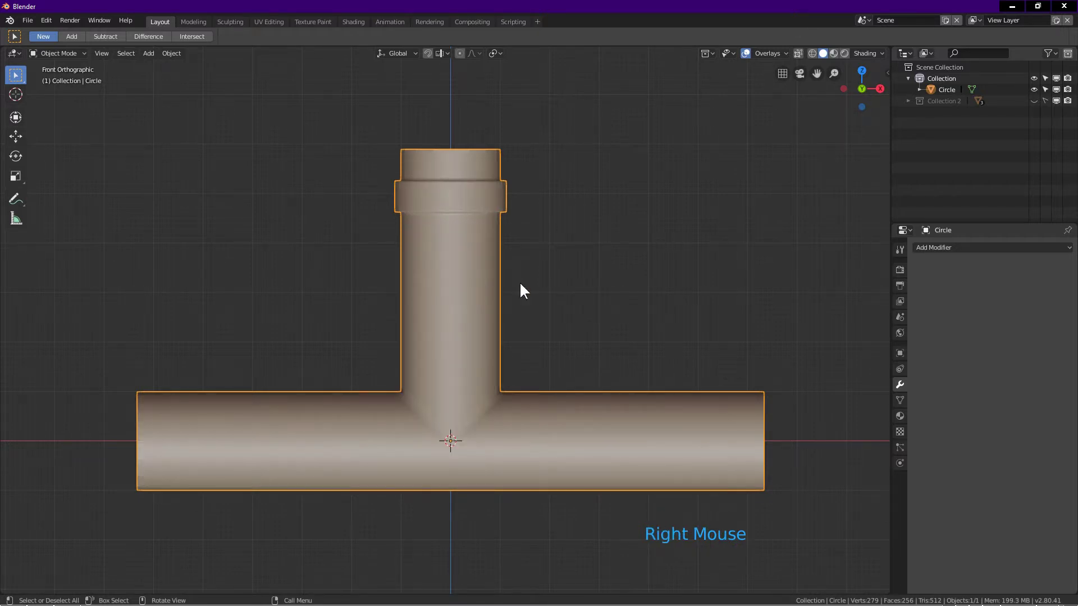
Step: Add a Subdivision Surface modifier to the T-shaped pipe with 2 viewport subdivisions
{"action": "left_click", "coordinate": [899, 384]}
{"action": "left_click", "coordinate": [991, 250]}
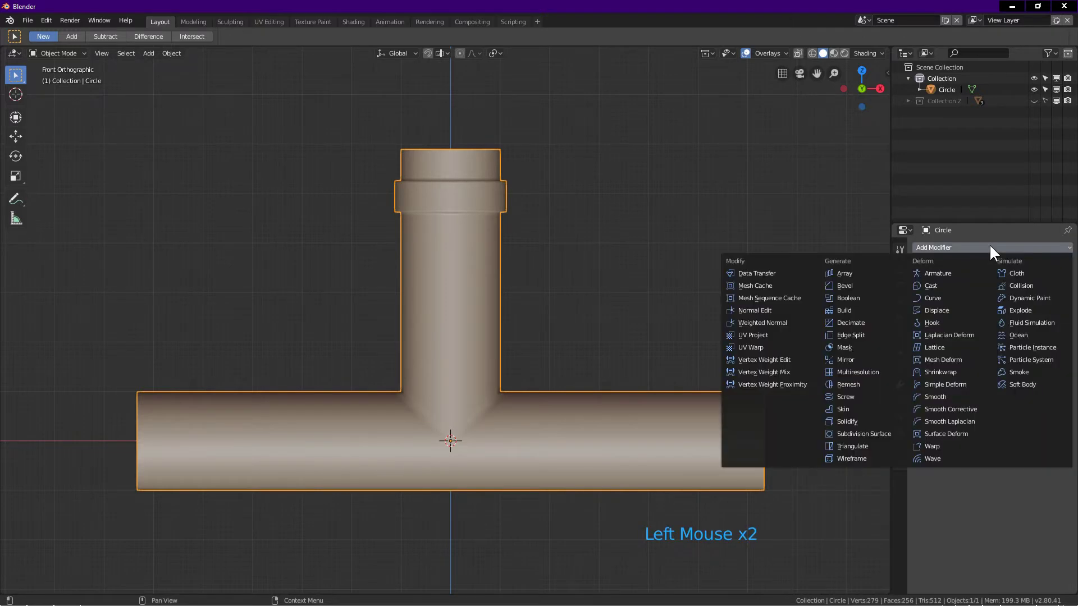
{"action": "left_click", "coordinate": [886, 432]}
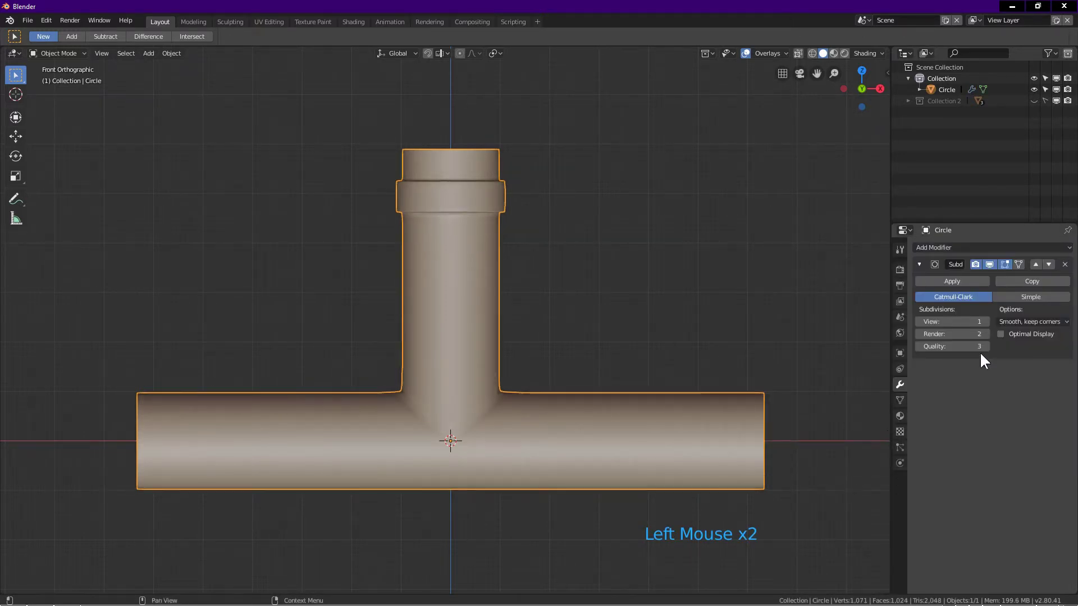
{"action": "left_click", "coordinate": [959, 326]}
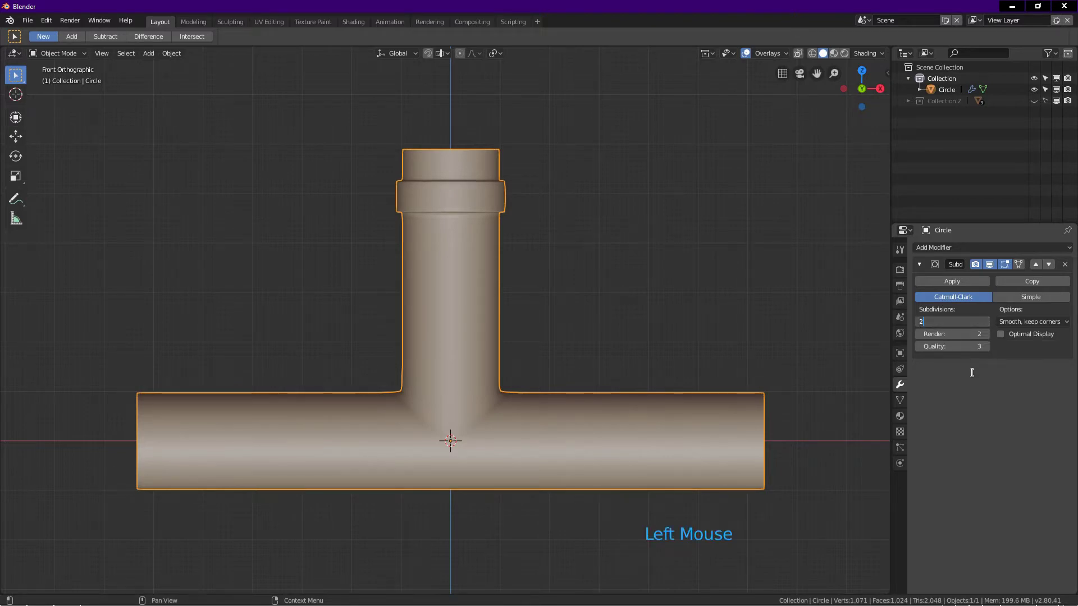
{"action": "key", "text": "Return"}
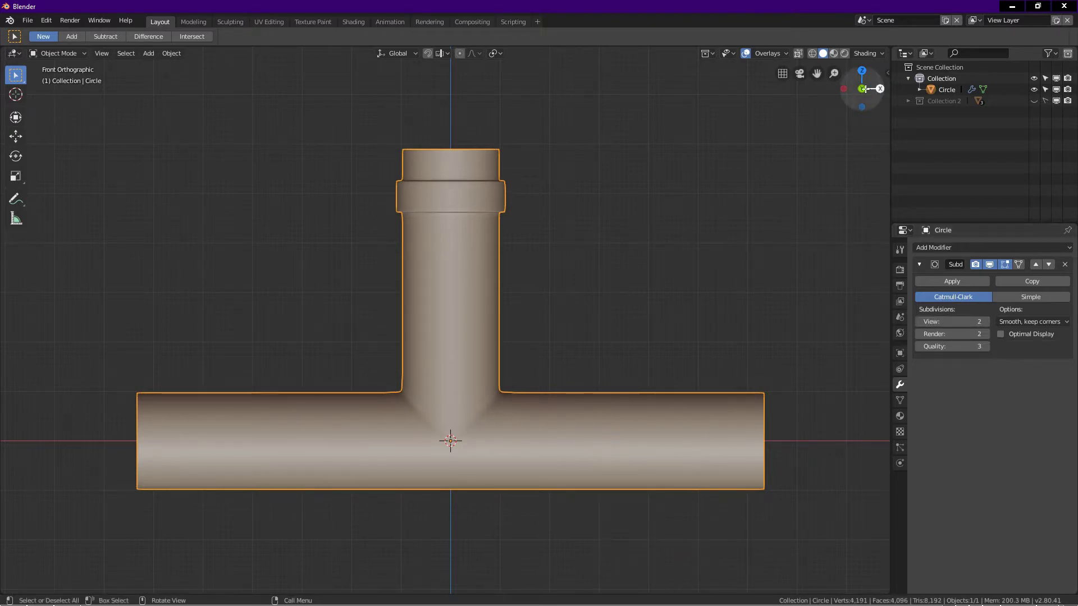
Step: Switch the viewport to the glossy red matcap with the white highlight and examine the junction's shading from several angles
{"action": "left_click", "coordinate": [867, 51]}
{"action": "left_click", "coordinate": [864, 115]}
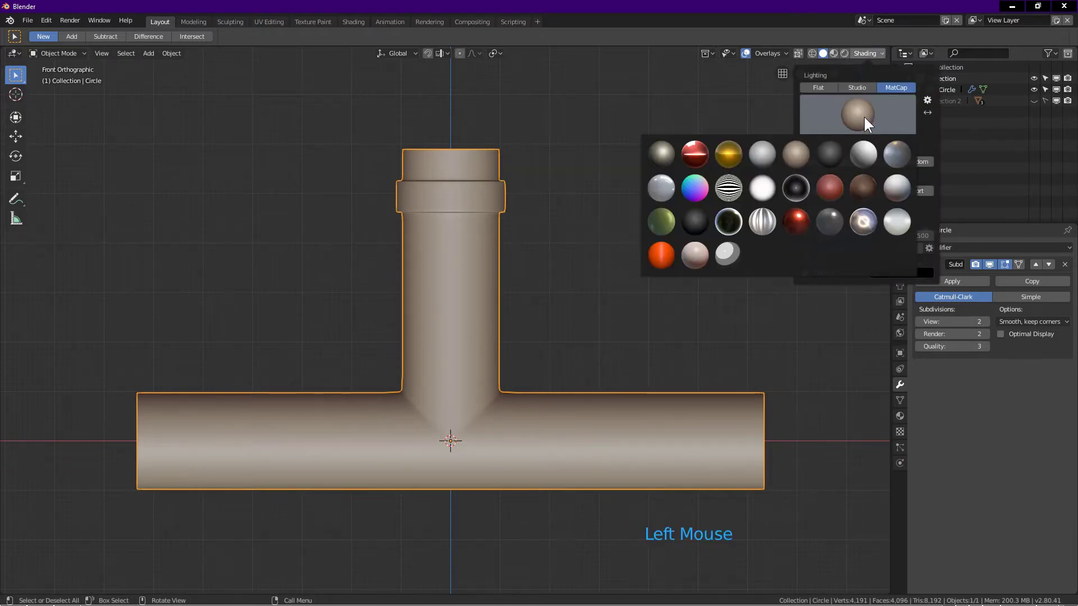
{"action": "left_click", "coordinate": [695, 152]}
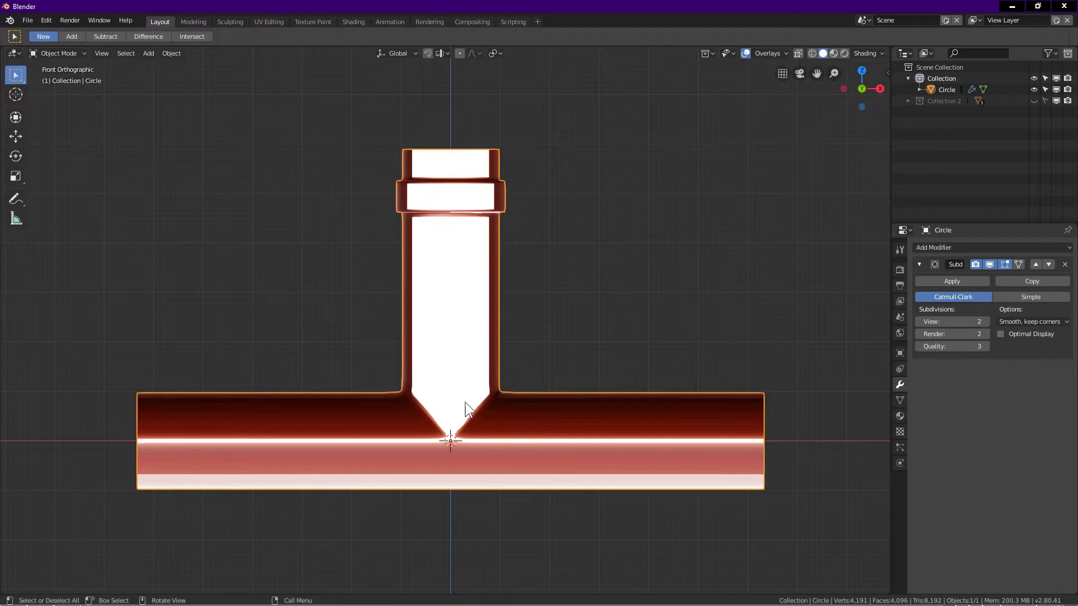
{"action": "middle_click_drag", "start_coordinate": [470, 413], "coordinate": [463, 379]}
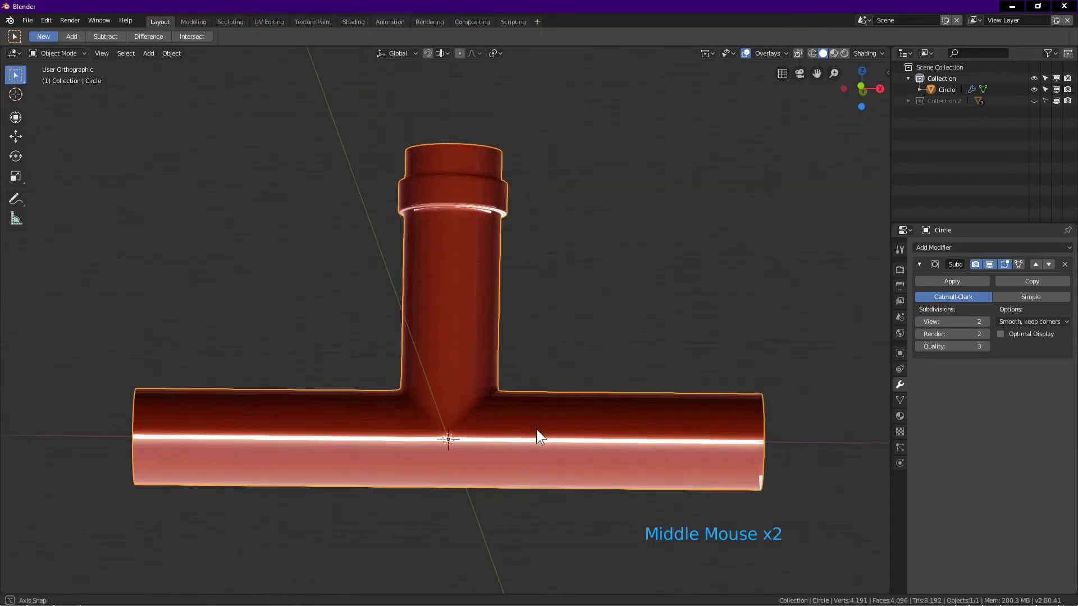
{"action": "middle_click_drag", "start_coordinate": [537, 435], "coordinate": [512, 468]}
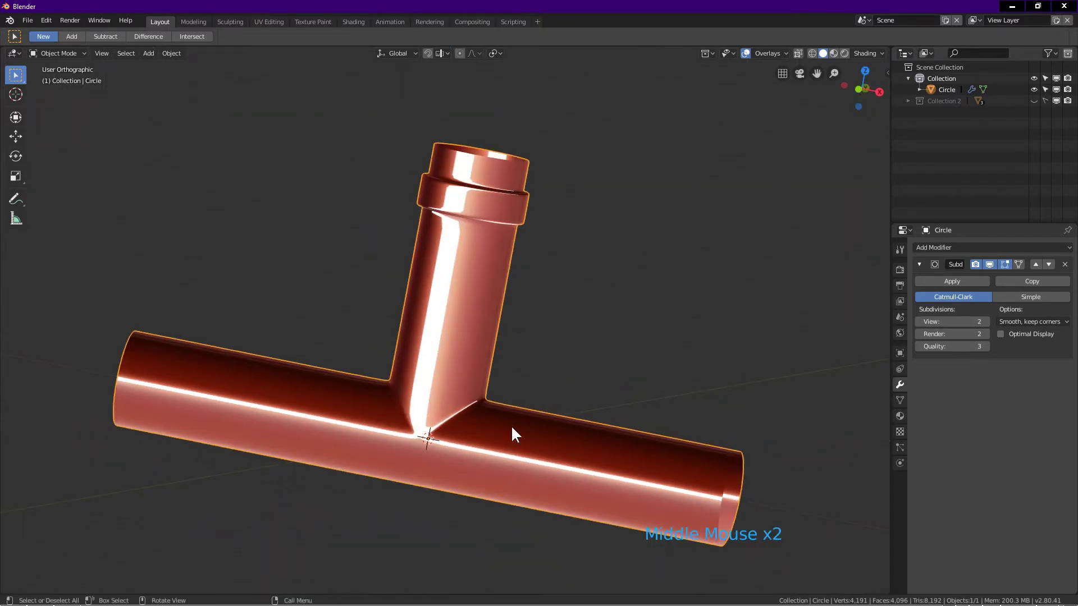
{"action": "middle_click_drag", "start_coordinate": [494, 420], "coordinate": [491, 327]}
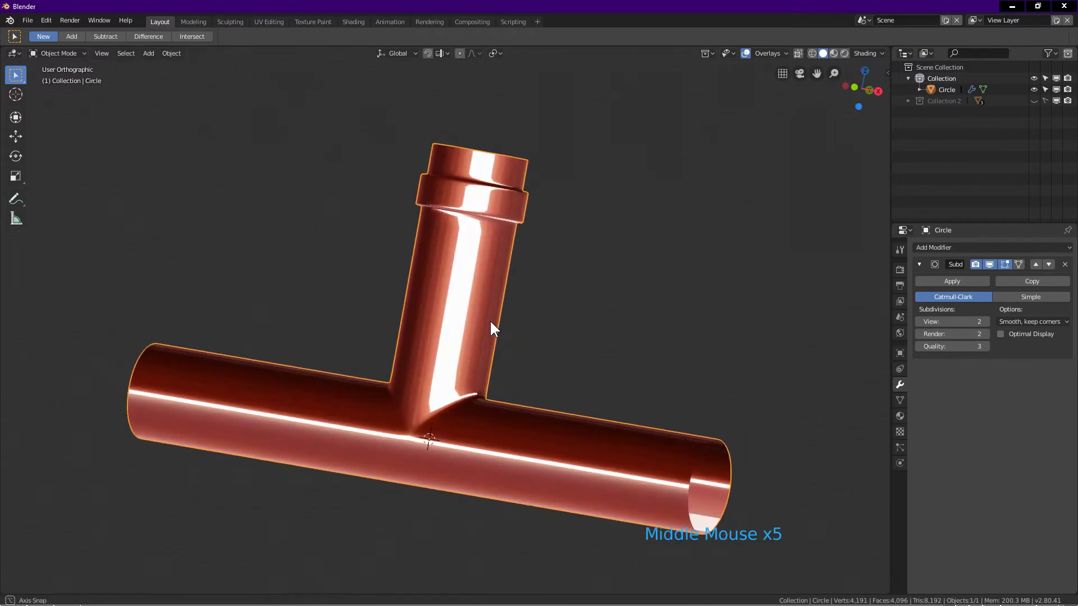
{"action": "middle_click_drag", "start_coordinate": [443, 415], "coordinate": [592, 402]}
{"action": "middle_click_drag", "start_coordinate": [621, 467], "coordinate": [521, 347]}
Step: Set the pipe's viewport subdivisions to 1 and switch the viewport back to the matte beige matcap
{"action": "key", "text": "ctrl+1"}
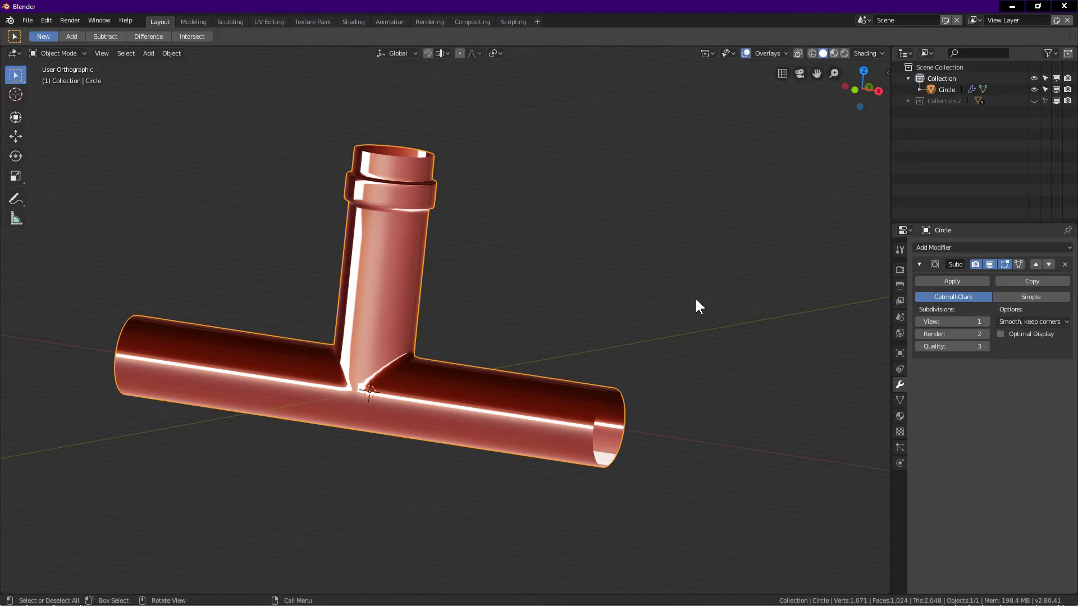
{"action": "left_click", "coordinate": [852, 49]}
{"action": "left_click", "coordinate": [871, 103]}
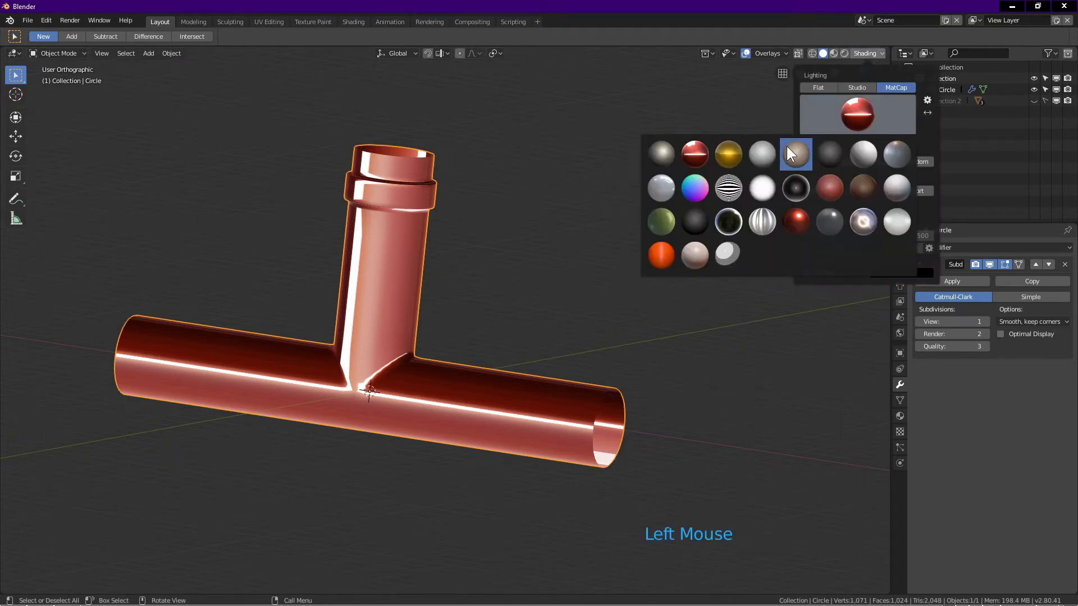
{"action": "left_click", "coordinate": [790, 157]}
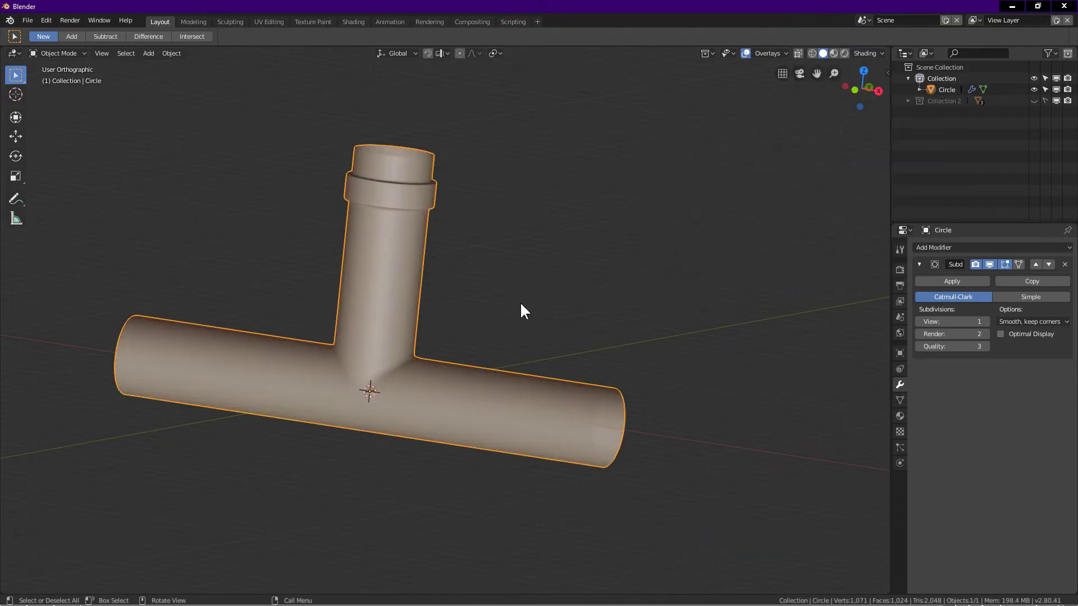
Step: Duplicate the T-shaped pipe in front view and move the copy 15.4 m along the X axis
{"action": "key", "text": "KP_1"}
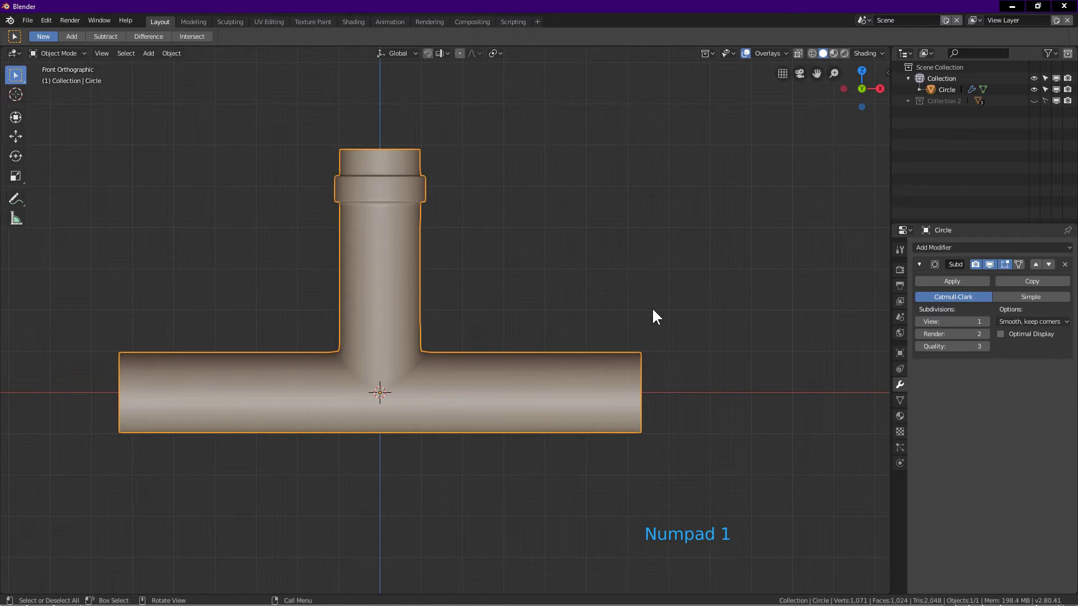
{"action": "scroll", "coordinate": [652, 310], "scroll_direction": "down", "scroll_amount": 2}
{"action": "scroll", "coordinate": [626, 326], "scroll_direction": "down", "scroll_amount": 1, "text": "shift"}
{"action": "middle_click_drag", "start_coordinate": [624, 324], "coordinate": [393, 354], "text": "shift"}
{"action": "left_click", "coordinate": [241, 308]}
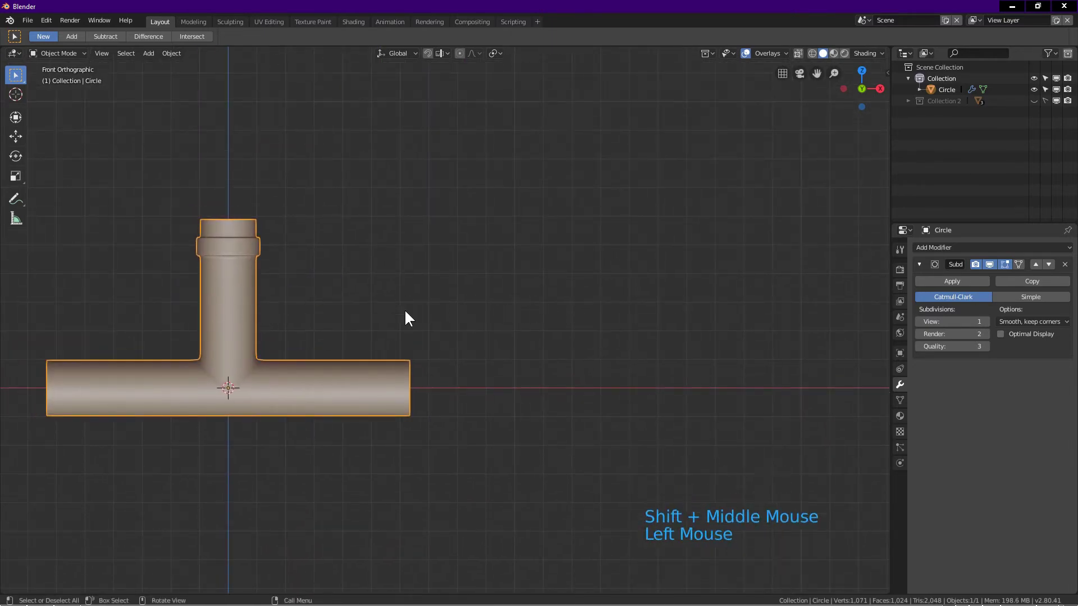
{"action": "key", "text": "shift+d"}
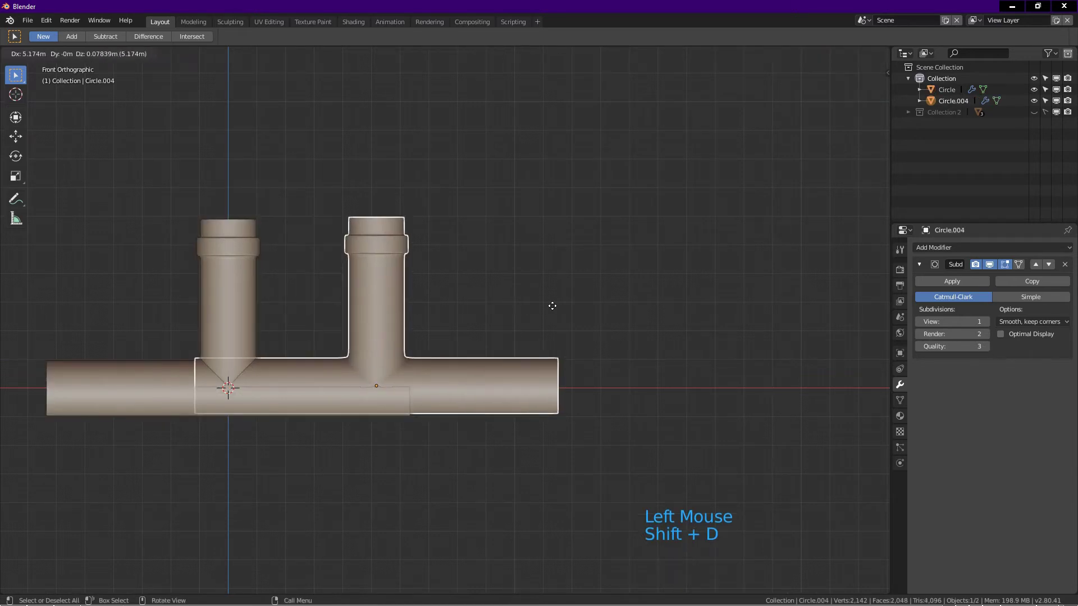
{"action": "key", "text": "x"}
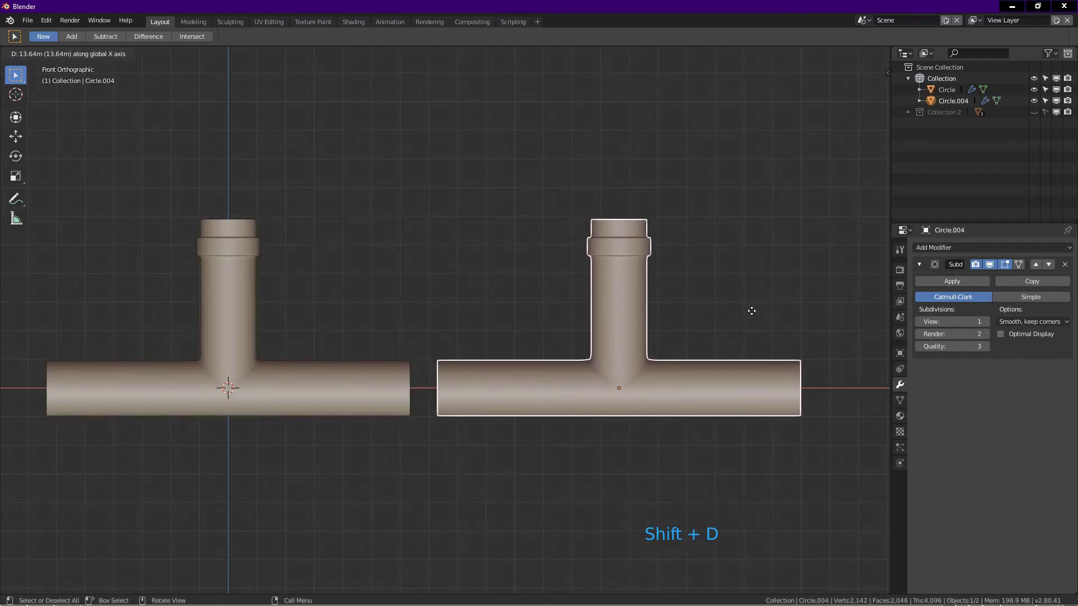
{"action": "left_click", "coordinate": [801, 320]}
{"action": "middle_click_drag", "start_coordinate": [713, 400], "coordinate": [541, 389], "text": "shift"}
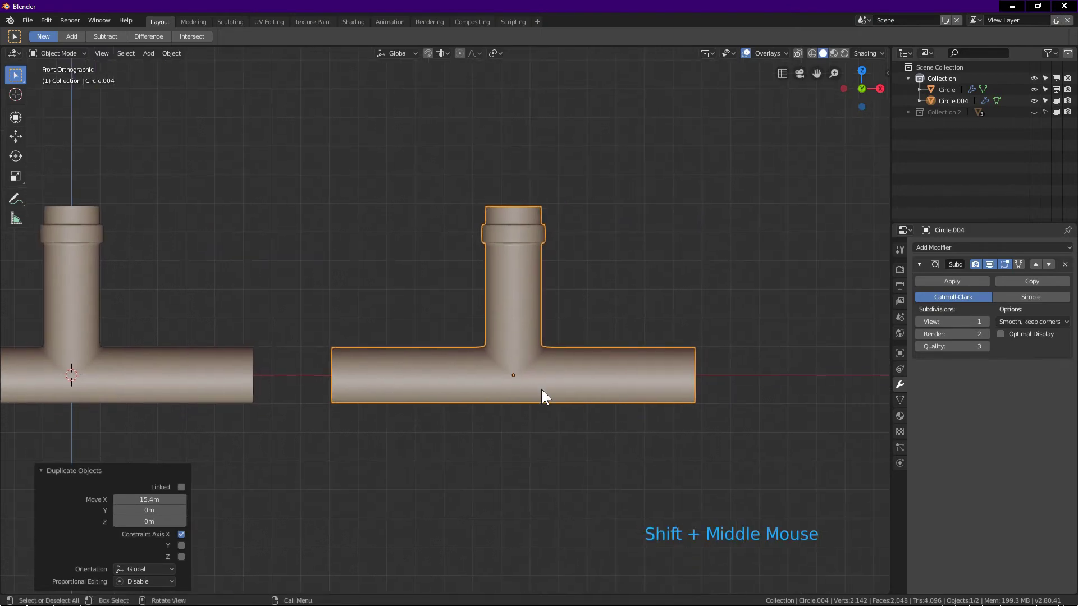
{"action": "left_click", "coordinate": [96, 471]}
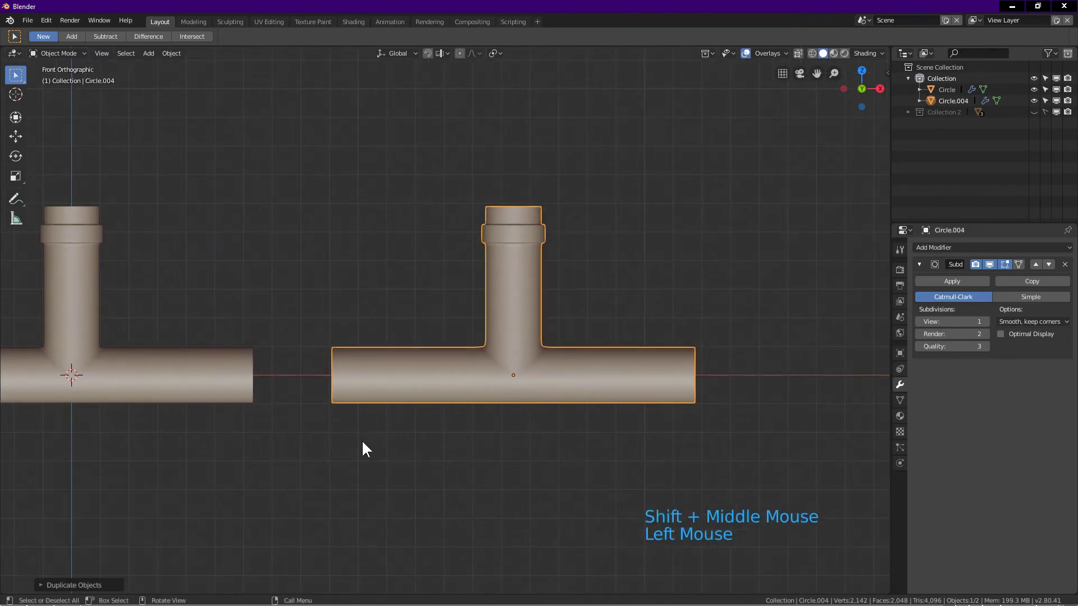
Step: Symmetrize the duplicate's entire mesh from +Z to -Z to form a cross junction, and return to Object Mode
{"action": "middle_click_drag", "start_coordinate": [381, 459], "coordinate": [352, 465]}
{"action": "scroll", "coordinate": [520, 388], "scroll_direction": "up", "scroll_amount": 1}
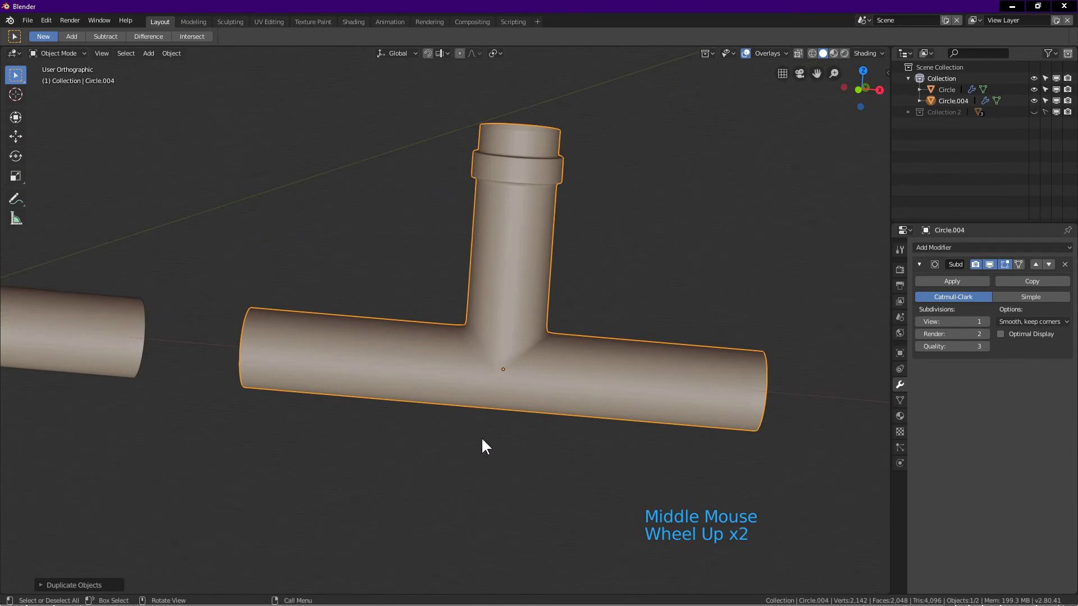
{"action": "key", "text": "Tab"}
{"action": "key", "text": "a"}
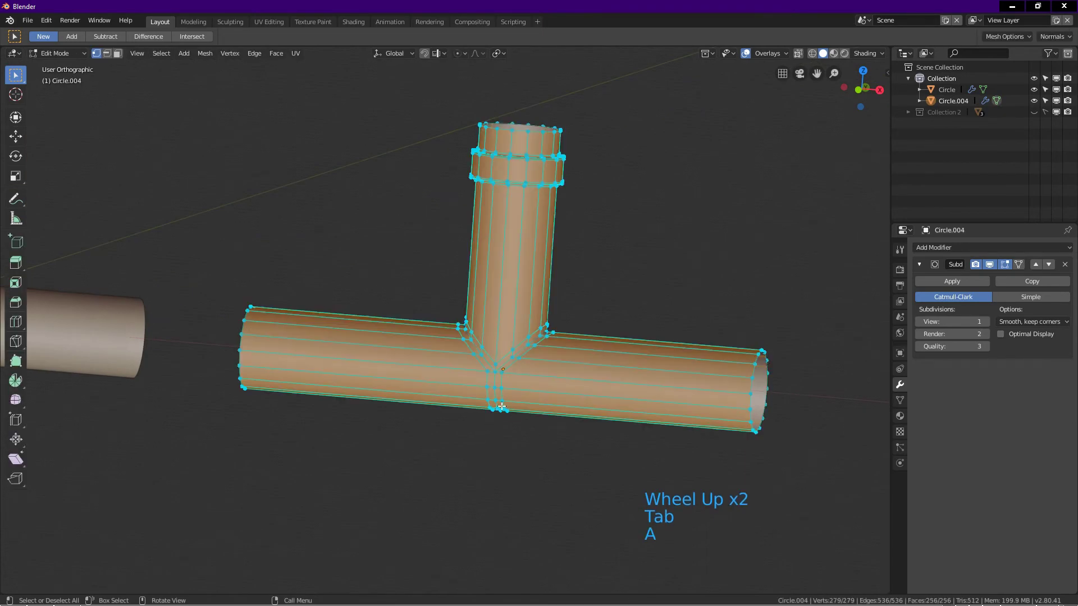
{"action": "scroll", "coordinate": [520, 387], "scroll_direction": "down", "scroll_amount": 2}
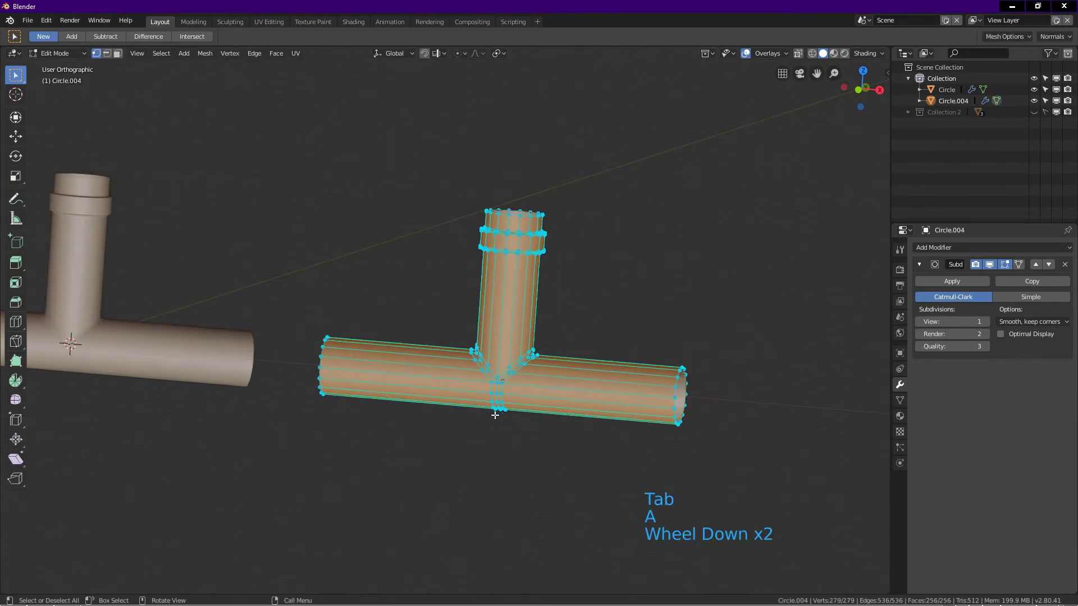
{"action": "left_click", "coordinate": [209, 52]}
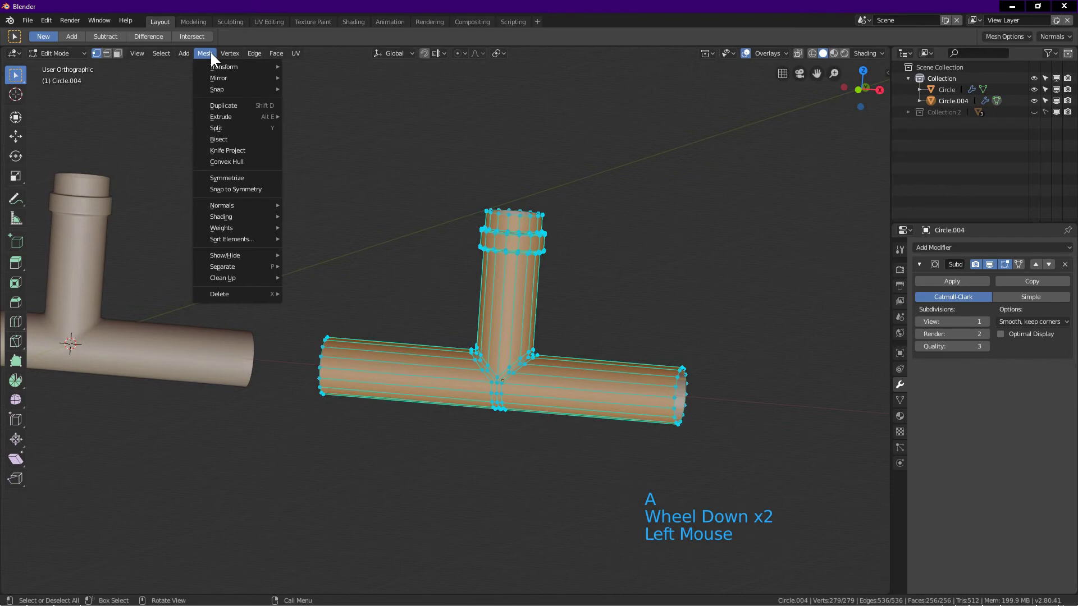
{"action": "left_click", "coordinate": [230, 177]}
{"action": "left_click", "coordinate": [83, 584]}
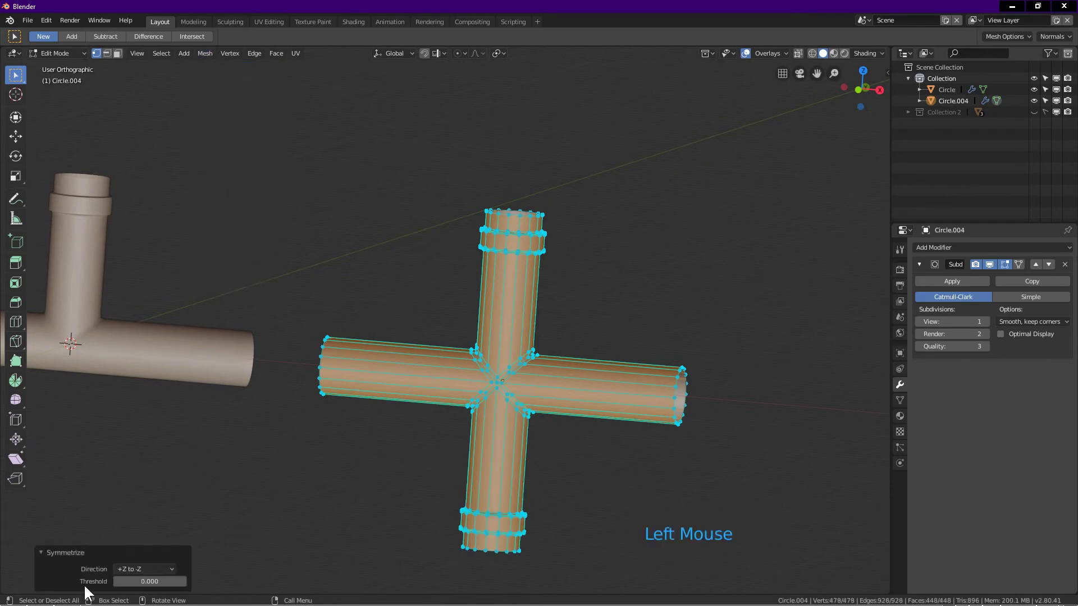
{"action": "left_click", "coordinate": [142, 569]}
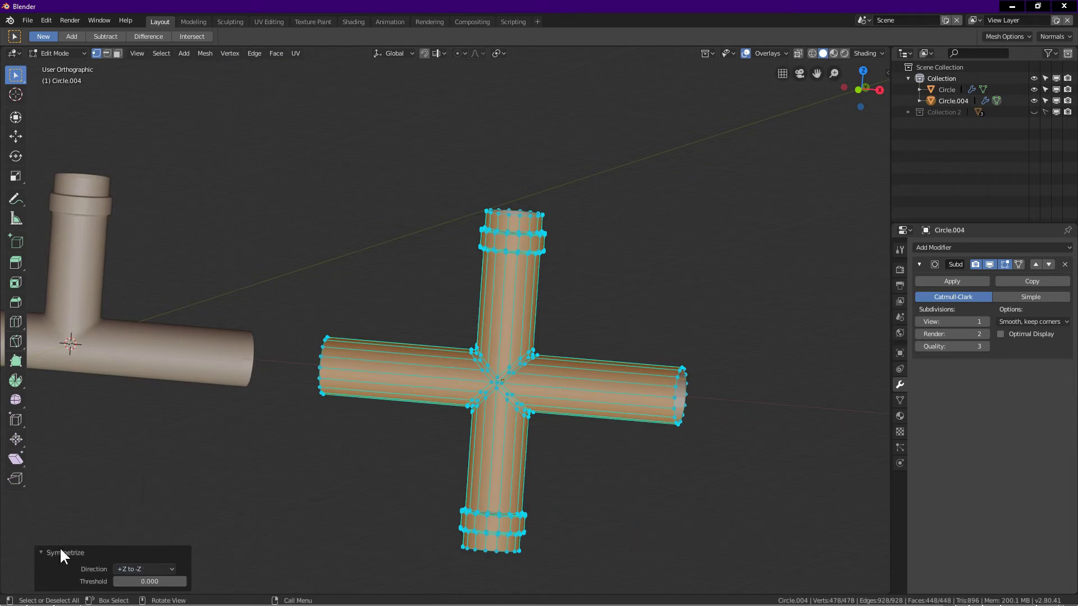
{"action": "left_click", "coordinate": [404, 485]}
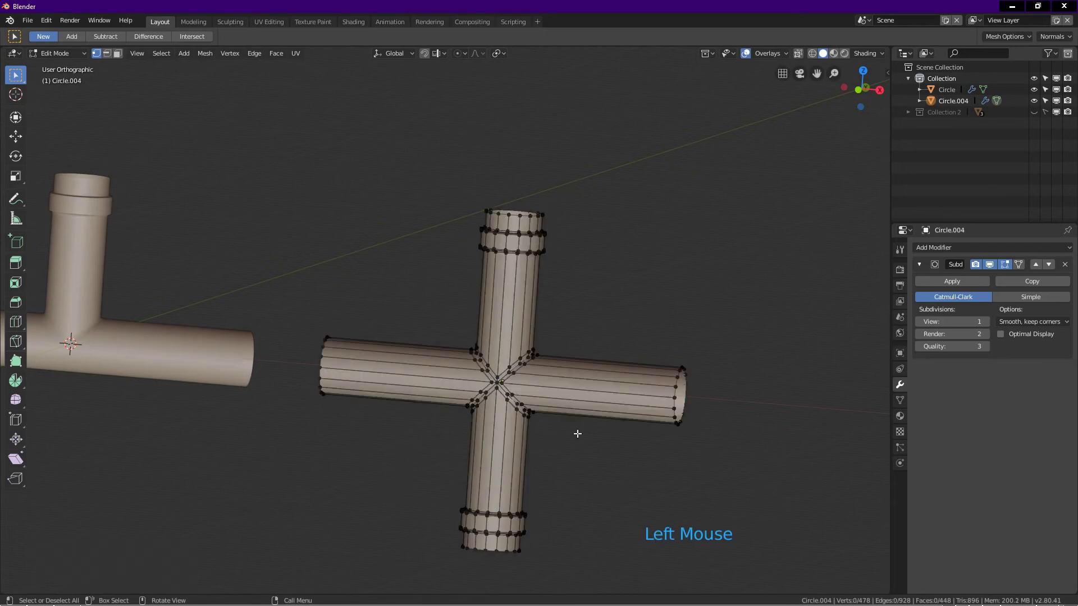
{"action": "key", "text": "Tab"}
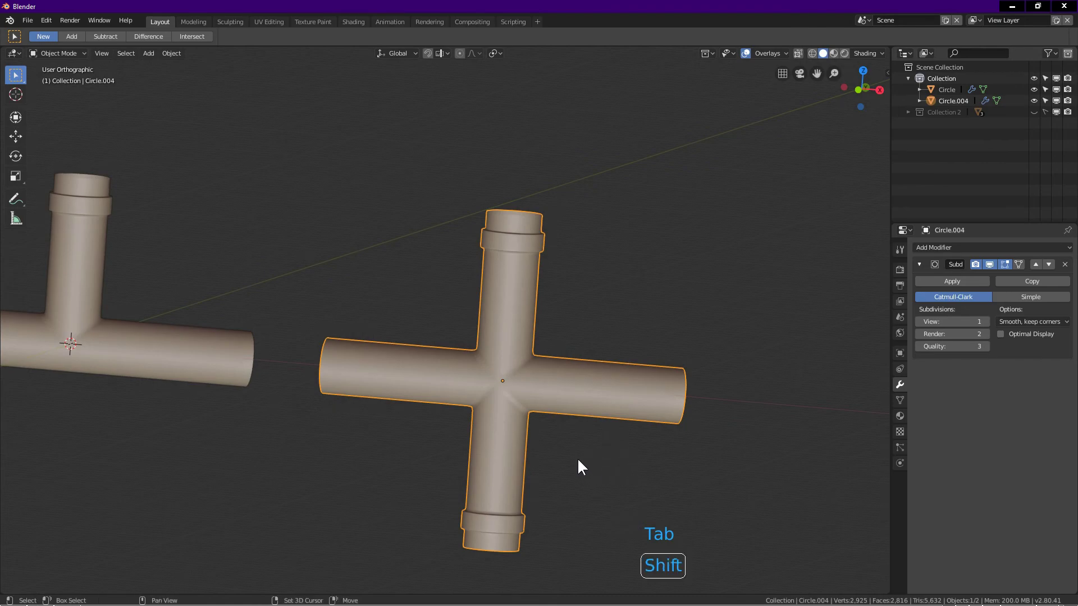
Step: Switch the viewport to the shiny silver metallic matcap and inspect both pipe junctions from different angles
{"action": "middle_click_drag", "start_coordinate": [578, 465], "coordinate": [707, 416], "text": "shift"}
{"action": "scroll", "coordinate": [702, 414], "scroll_direction": "down", "scroll_amount": 1}
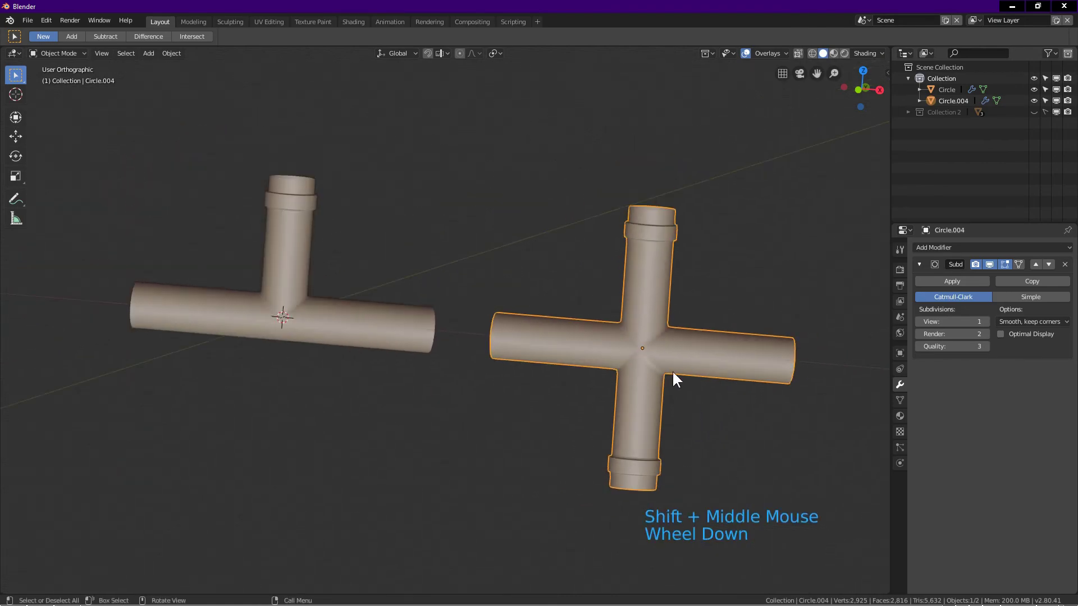
{"action": "left_click", "coordinate": [865, 51]}
{"action": "left_click", "coordinate": [857, 114]}
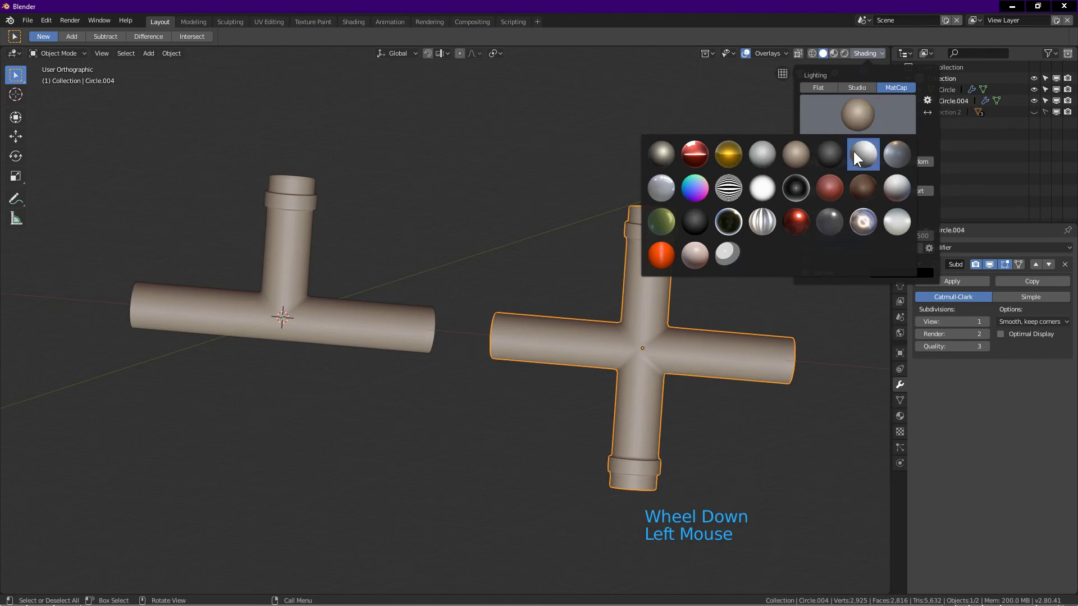
{"action": "left_click", "coordinate": [857, 221]}
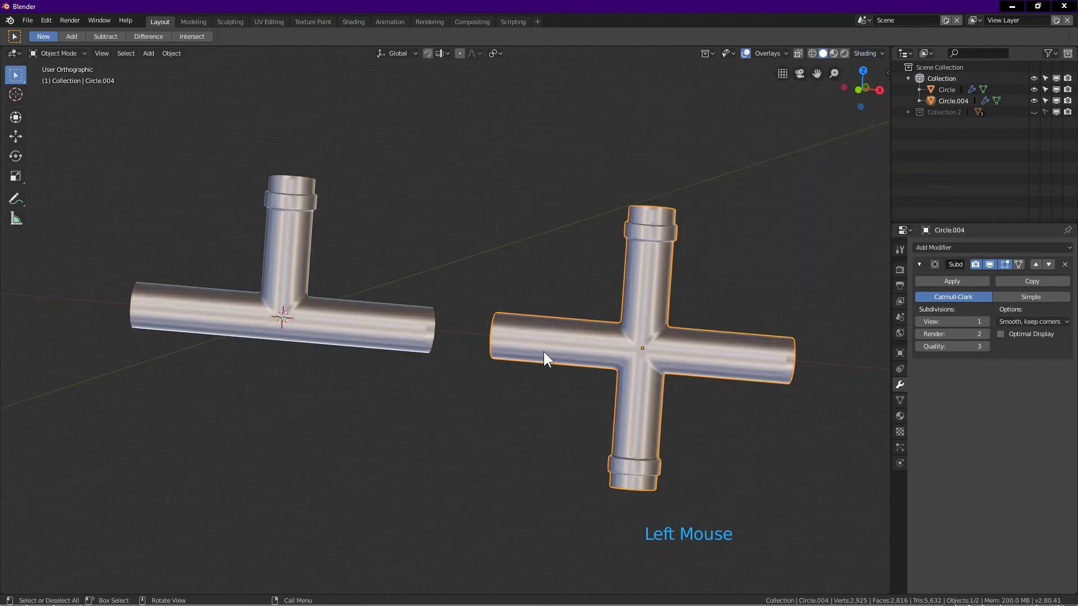
{"action": "middle_click_drag", "start_coordinate": [544, 352], "coordinate": [619, 329]}
{"action": "scroll", "coordinate": [618, 329], "scroll_direction": "up", "scroll_amount": 2}
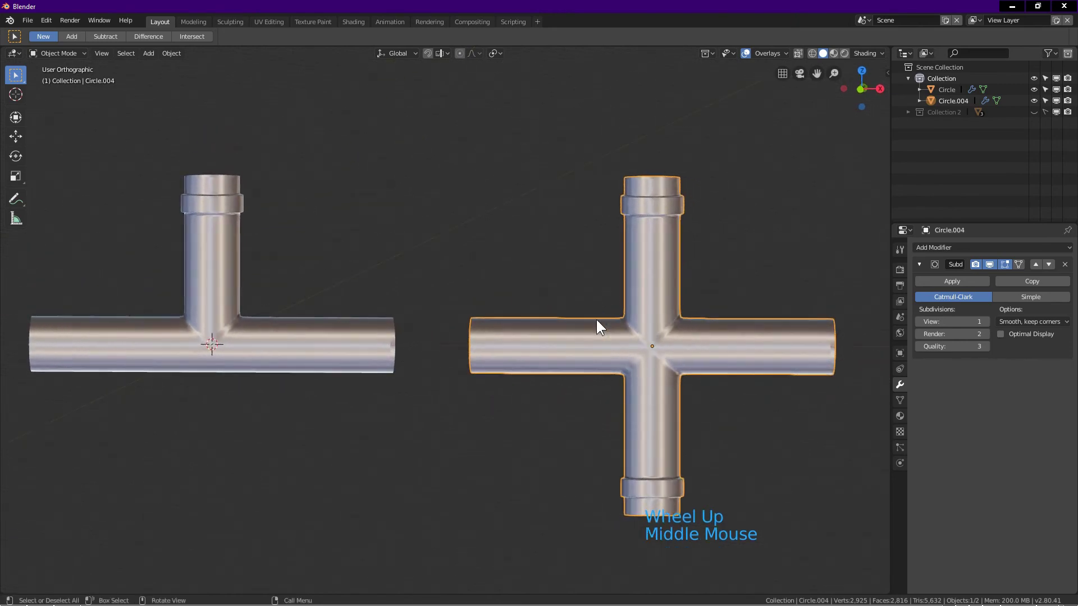
{"action": "scroll", "coordinate": [545, 339], "scroll_direction": "down", "scroll_amount": 1}
{"action": "middle_click_drag", "start_coordinate": [545, 338], "coordinate": [420, 352]}
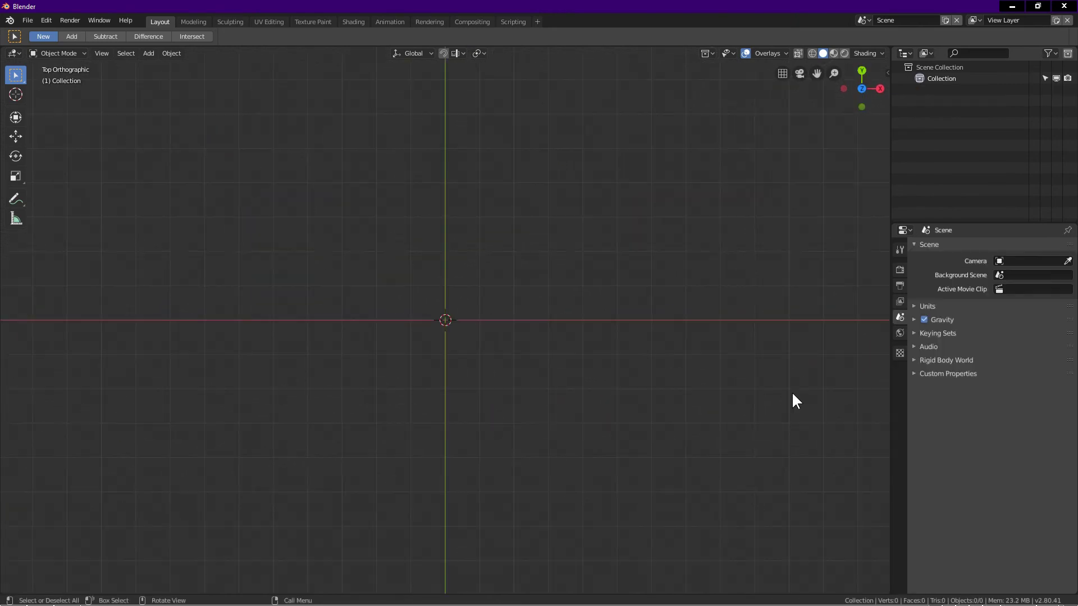